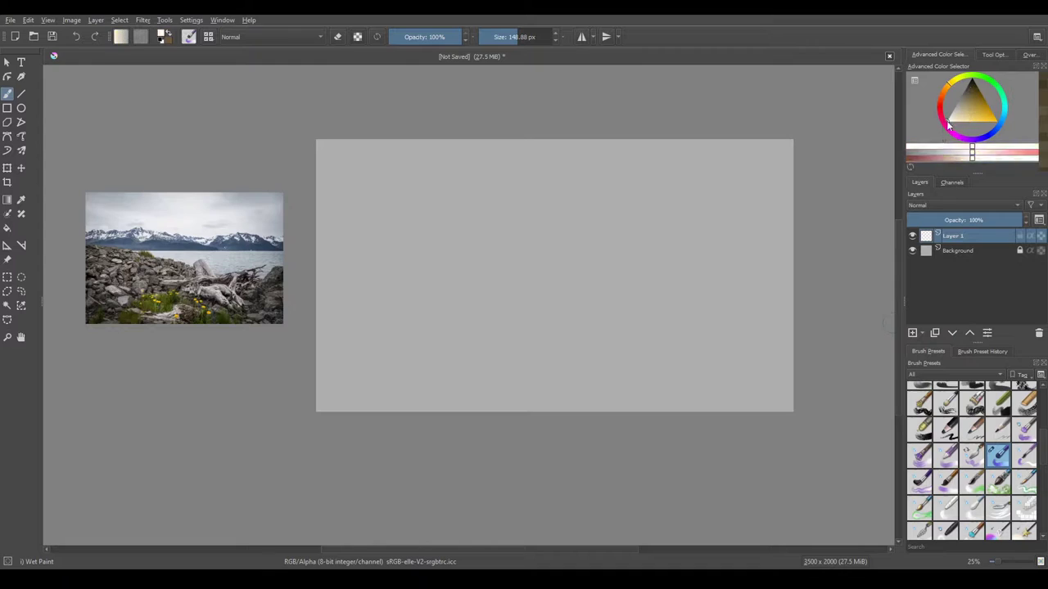
# Step: Cover the upper half of the canvas with a muted light-blue sky at about 289 px, blending in grey sampled from the photo's sky
pyautogui.moveTo(997, 133); pyautogui.dragTo(1002, 119)
pyautogui.click(958, 121)
pyautogui.press(']')
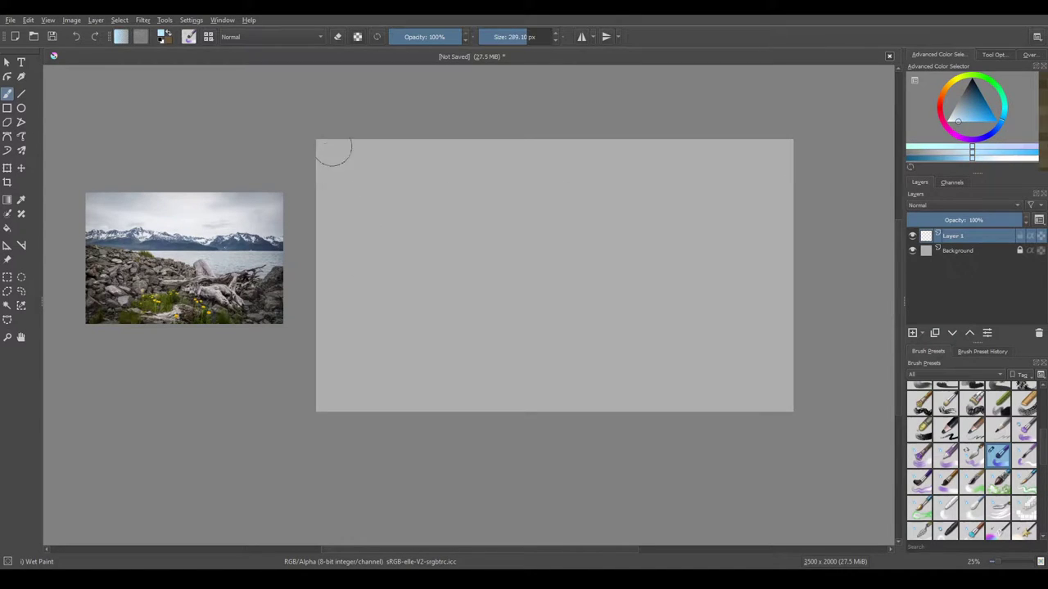
pyautogui.moveTo(332, 145)
pyautogui.mouseDown()
pyautogui.moveTo(401, 143)
pyautogui.moveTo(434, 201)
pyautogui.mouseUp()
pyautogui.hotkey('ctrl', 'z')
pyautogui.click(961, 118)
pyautogui.click(959, 112)
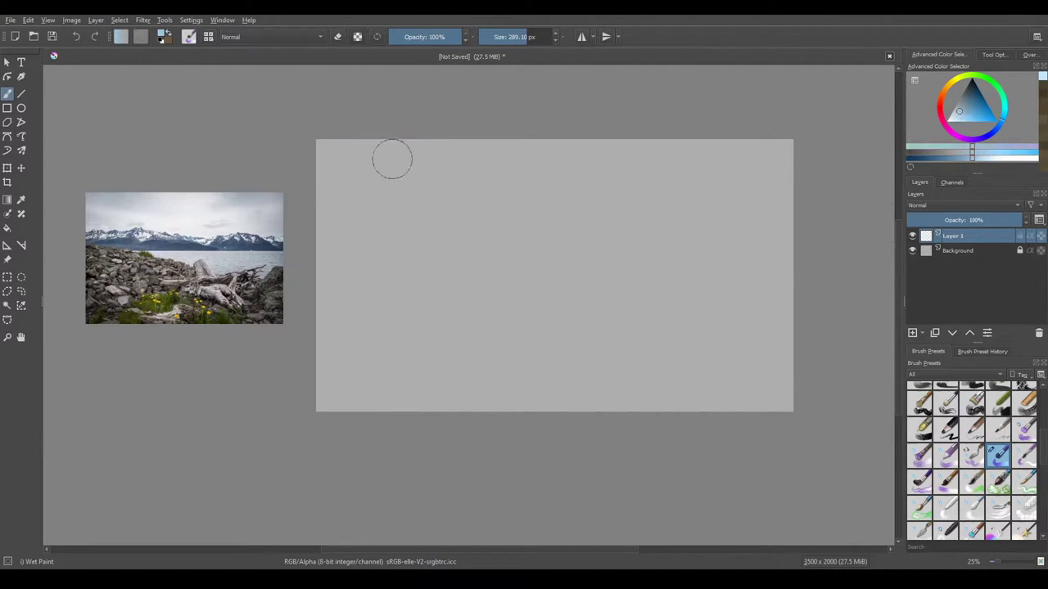
pyautogui.moveTo(360, 160)
pyautogui.mouseDown()
pyautogui.moveTo(369, 185)
pyautogui.moveTo(510, 210)
pyautogui.moveTo(647, 184)
pyautogui.mouseUp()
pyautogui.moveTo(863, 157)
pyautogui.mouseDown()
pyautogui.moveTo(603, 177)
pyautogui.moveTo(788, 158)
pyautogui.moveTo(771, 225)
pyautogui.moveTo(325, 218)
pyautogui.mouseUp()
pyautogui.keyDown('ctrl'); pyautogui.click(127, 199); pyautogui.keyUp('ctrl')
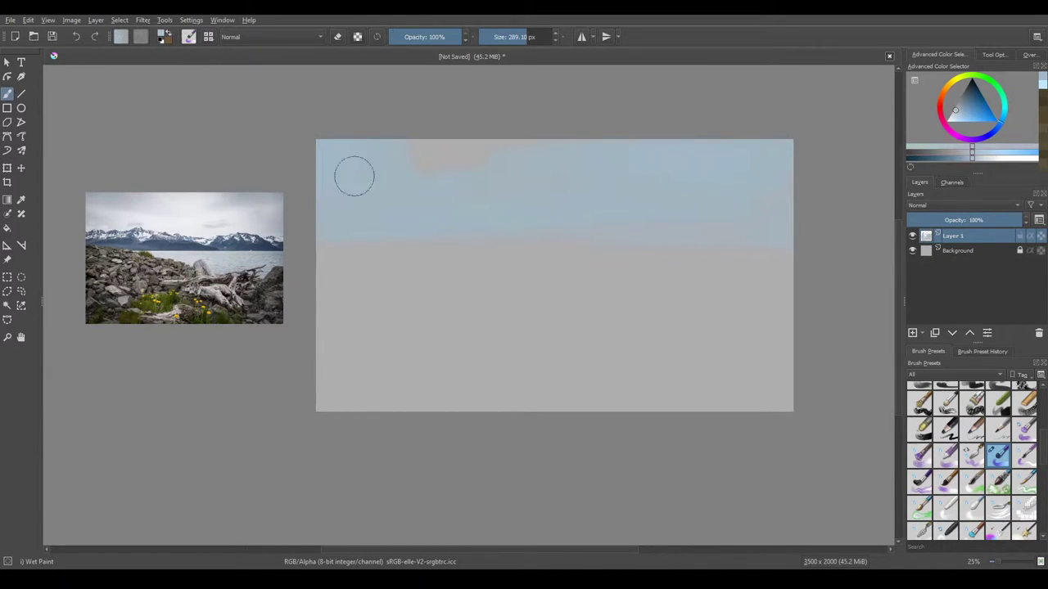
pyautogui.moveTo(353, 173)
pyautogui.mouseDown()
pyautogui.moveTo(514, 154)
pyautogui.moveTo(422, 191)
pyautogui.moveTo(354, 190)
pyautogui.moveTo(618, 200)
pyautogui.moveTo(780, 165)
pyautogui.moveTo(651, 218)
pyautogui.moveTo(400, 237)
pyautogui.moveTo(358, 180)
pyautogui.moveTo(651, 216)
pyautogui.moveTo(371, 231)
pyautogui.moveTo(503, 225)
pyautogui.mouseUp()
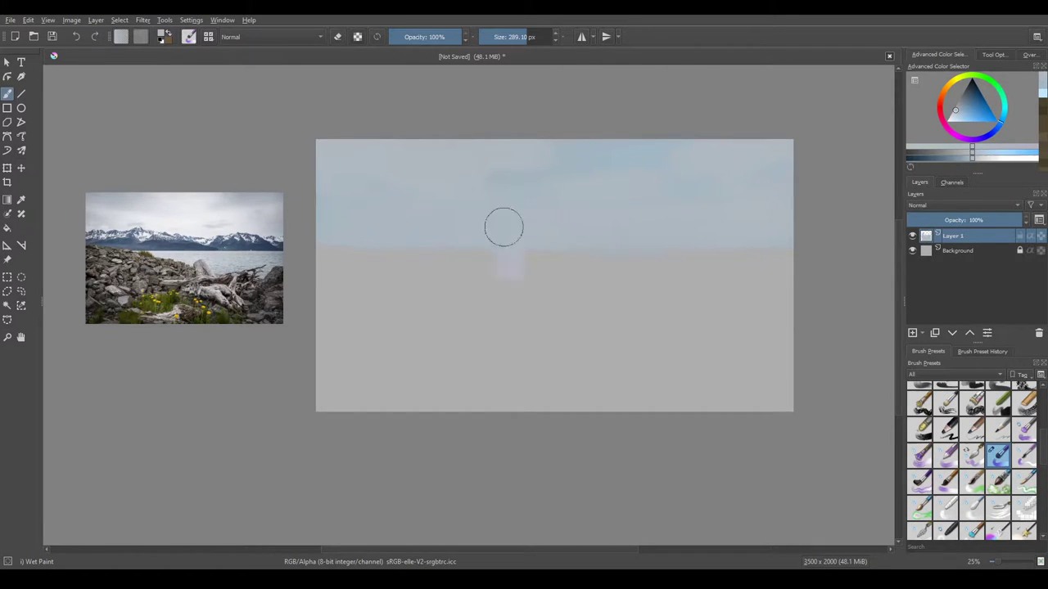
# Step: Sketch the distant mountain ridgeline across the lower sky in dark slate blue with the Wet Paint brush at about 119 px
pyautogui.keyDown('ctrl'); pyautogui.click(361, 276); pyautogui.keyUp('ctrl')
pyautogui.press('[')
pyautogui.press('[')
pyautogui.press('[')
pyautogui.moveTo(319, 235); pyautogui.dragTo(343, 228)
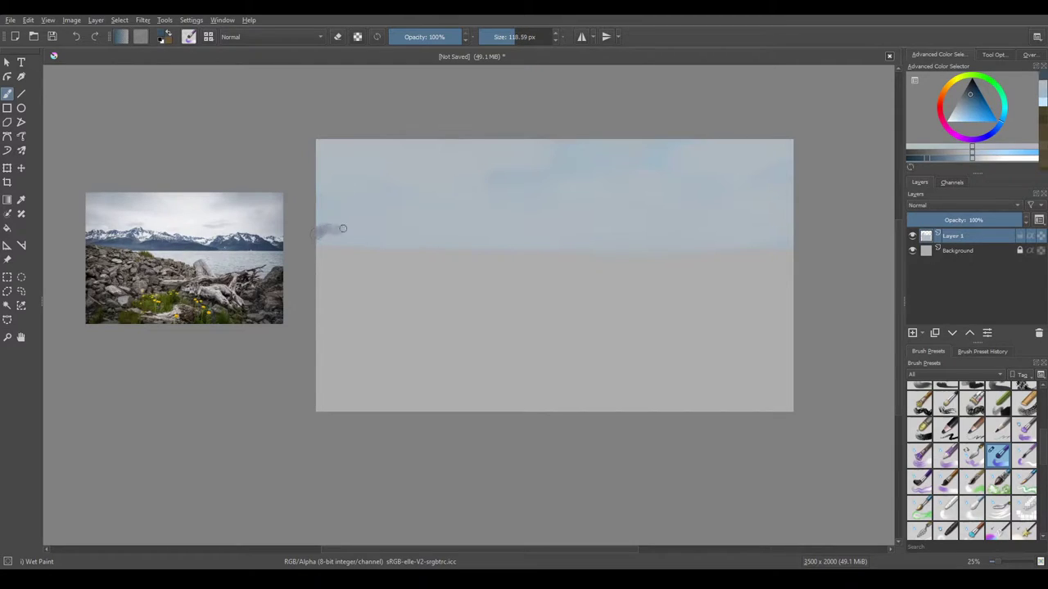
pyautogui.moveTo(410, 223)
pyautogui.mouseDown()
pyautogui.moveTo(487, 216)
pyautogui.moveTo(653, 254)
pyautogui.mouseUp()
pyautogui.moveTo(573, 230); pyautogui.dragTo(602, 225)
pyautogui.moveTo(693, 219); pyautogui.dragTo(774, 232)
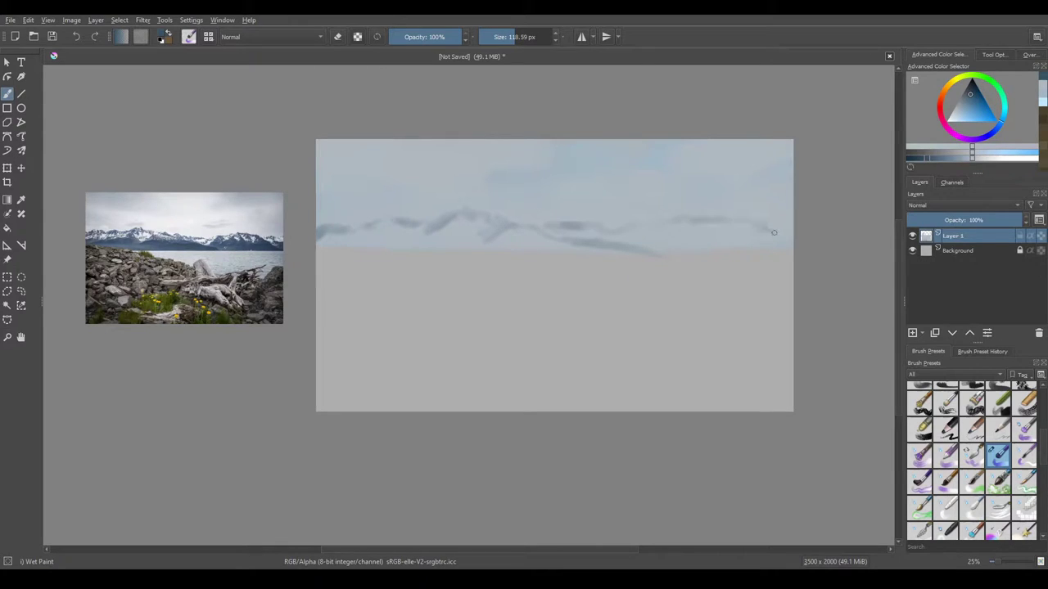
# Step: Fill in the mountain range with a dark blue band along its base and paler, hazy streaks on the upper slopes
pyautogui.moveTo(321, 243)
pyautogui.mouseDown()
pyautogui.moveTo(421, 254)
pyautogui.moveTo(342, 247)
pyautogui.moveTo(390, 227)
pyautogui.moveTo(395, 238)
pyautogui.moveTo(454, 228)
pyautogui.moveTo(437, 231)
pyautogui.moveTo(450, 231)
pyautogui.moveTo(434, 245)
pyautogui.moveTo(457, 247)
pyautogui.moveTo(535, 237)
pyautogui.moveTo(616, 246)
pyautogui.moveTo(569, 235)
pyautogui.moveTo(771, 252)
pyautogui.mouseUp()
pyautogui.keyDown('ctrl'); pyautogui.click(345, 246); pyautogui.keyUp('ctrl')
pyautogui.moveTo(632, 228)
pyautogui.mouseDown()
pyautogui.moveTo(674, 224)
pyautogui.moveTo(714, 239)
pyautogui.moveTo(791, 239)
pyautogui.mouseUp()
pyautogui.moveTo(782, 258); pyautogui.dragTo(698, 255)
pyautogui.moveTo(570, 273); pyautogui.dragTo(602, 274)
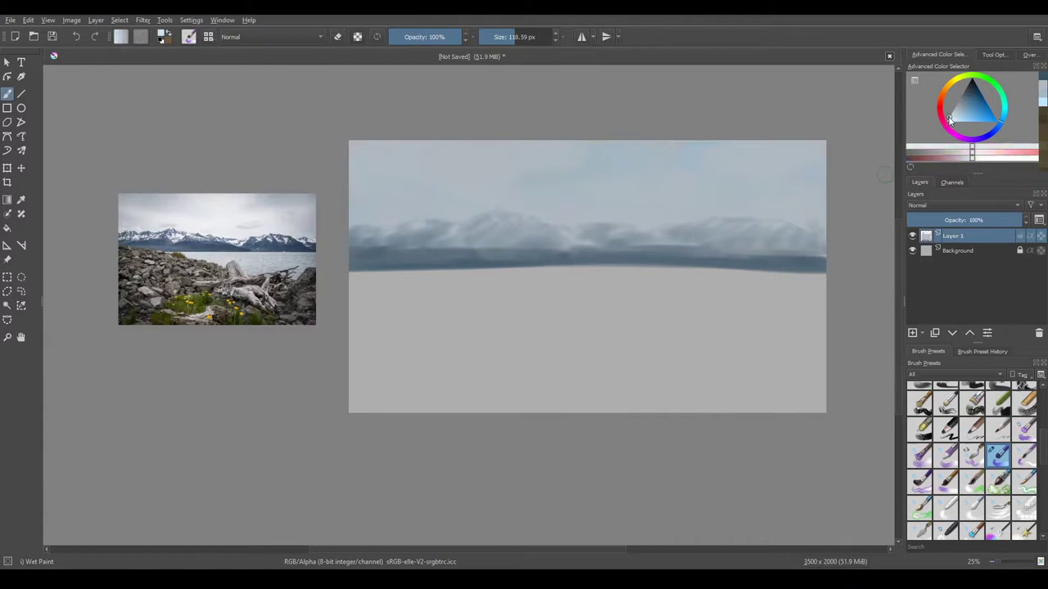
# Step: Paint near-white clouds and light rays across the sky above the mountains with the brush at about 183 px
pyautogui.moveTo(957, 125); pyautogui.dragTo(950, 122)
pyautogui.moveTo(505, 159)
pyautogui.keyDown('shift'); pyautogui.mouseDown()
pyautogui.moveTo(573, 173)
pyautogui.moveTo(573, 155)
pyautogui.moveTo(623, 167)
pyautogui.mouseUp(); pyautogui.keyUp('shift')
pyautogui.moveTo(379, 164)
pyautogui.mouseDown()
pyautogui.moveTo(457, 203)
pyautogui.moveTo(509, 211)
pyautogui.moveTo(393, 210)
pyautogui.mouseUp()
pyautogui.moveTo(360, 160)
pyautogui.mouseDown()
pyautogui.moveTo(420, 192)
pyautogui.moveTo(484, 201)
pyautogui.mouseUp()
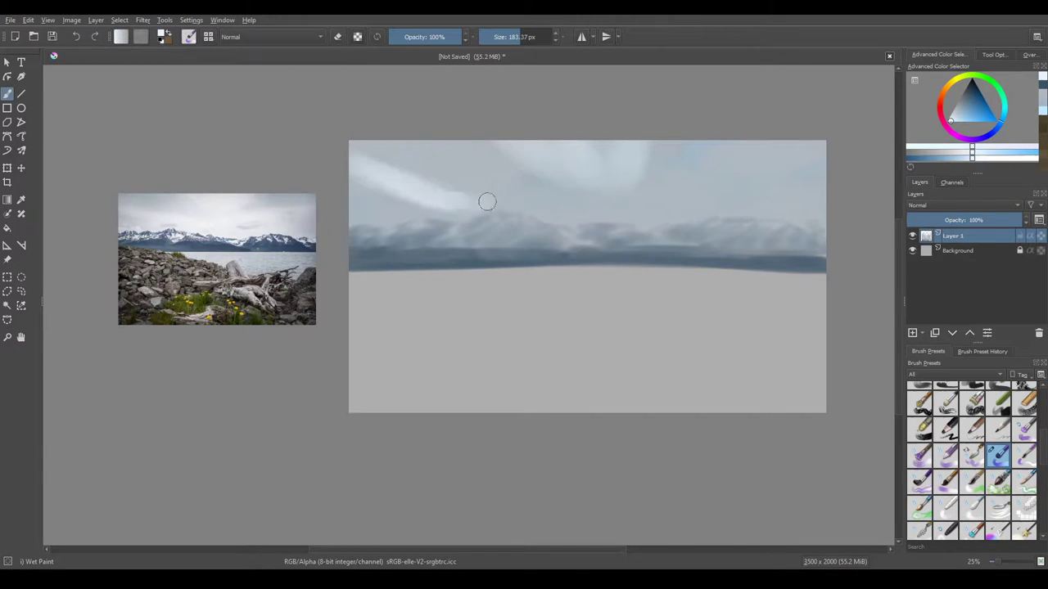
pyautogui.moveTo(401, 157)
pyautogui.mouseDown()
pyautogui.moveTo(634, 189)
pyautogui.moveTo(573, 166)
pyautogui.moveTo(554, 202)
pyautogui.moveTo(696, 176)
pyautogui.mouseUp()
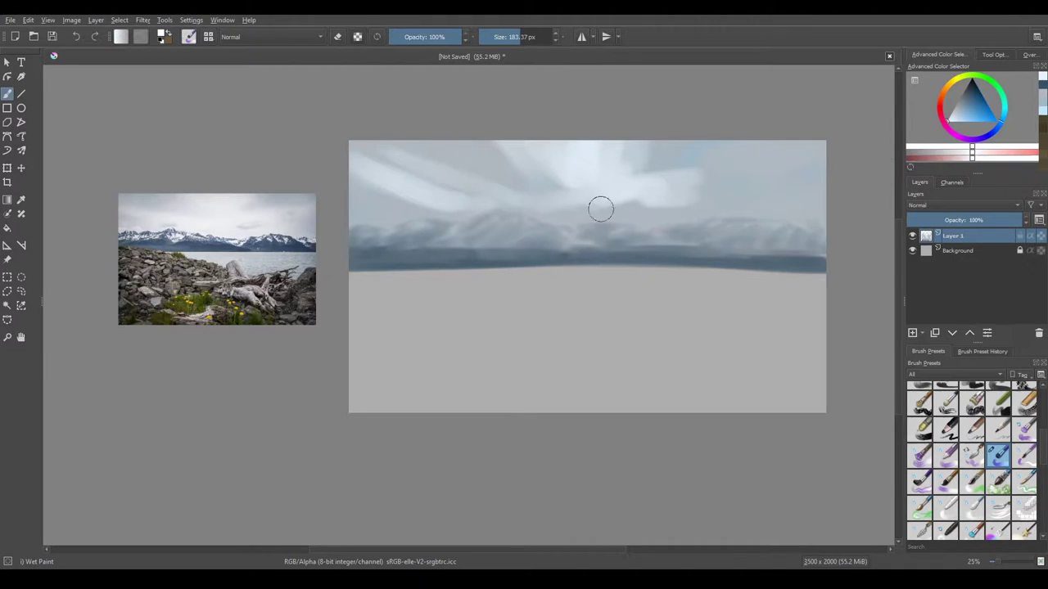
pyautogui.moveTo(599, 208)
pyautogui.mouseDown()
pyautogui.moveTo(709, 178)
pyautogui.moveTo(765, 176)
pyautogui.mouseUp()
pyautogui.moveTo(556, 202)
pyautogui.mouseDown()
pyautogui.moveTo(787, 208)
pyautogui.moveTo(626, 192)
pyautogui.moveTo(609, 180)
pyautogui.moveTo(535, 185)
pyautogui.moveTo(573, 188)
pyautogui.mouseUp()
pyautogui.moveTo(577, 182); pyautogui.dragTo(639, 194)
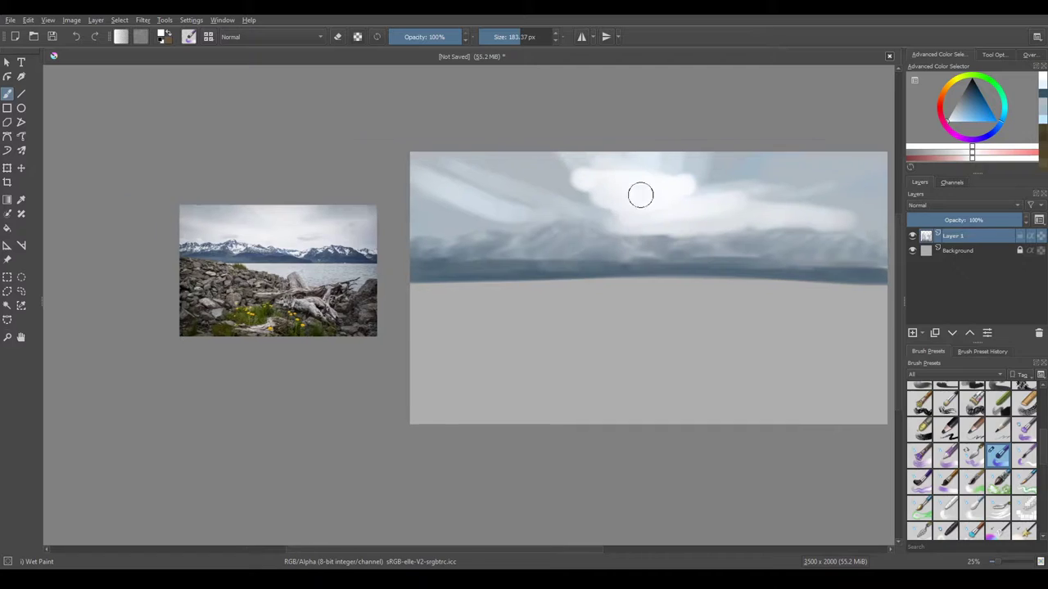
pyautogui.press('/')
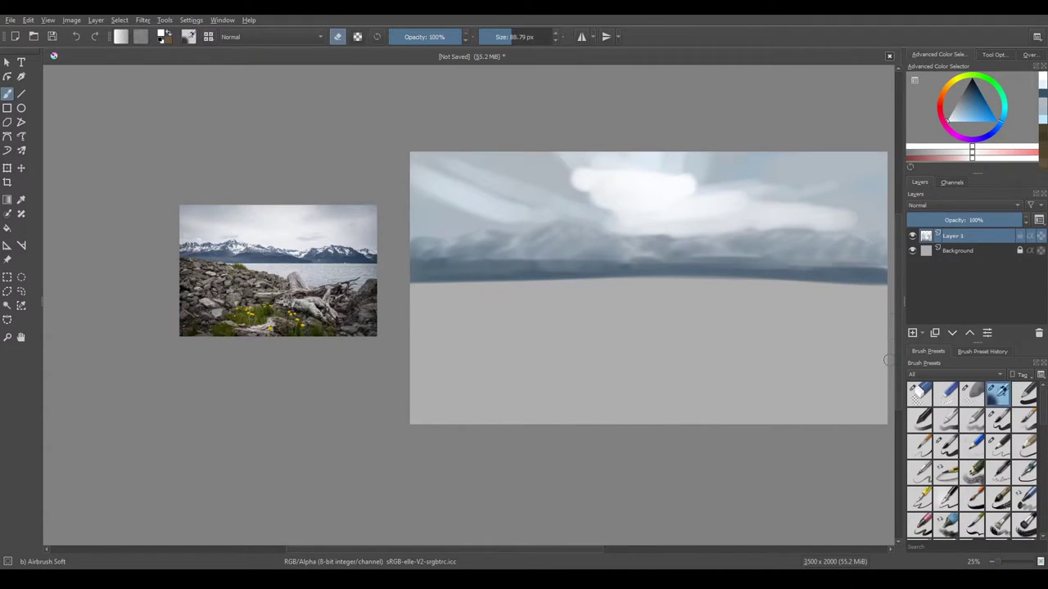
pyautogui.keyDown('ctrl'); pyautogui.click(743, 174); pyautogui.keyUp('ctrl')
pyautogui.press('e')
pyautogui.press(']')
pyautogui.press(']')
pyautogui.press(']')
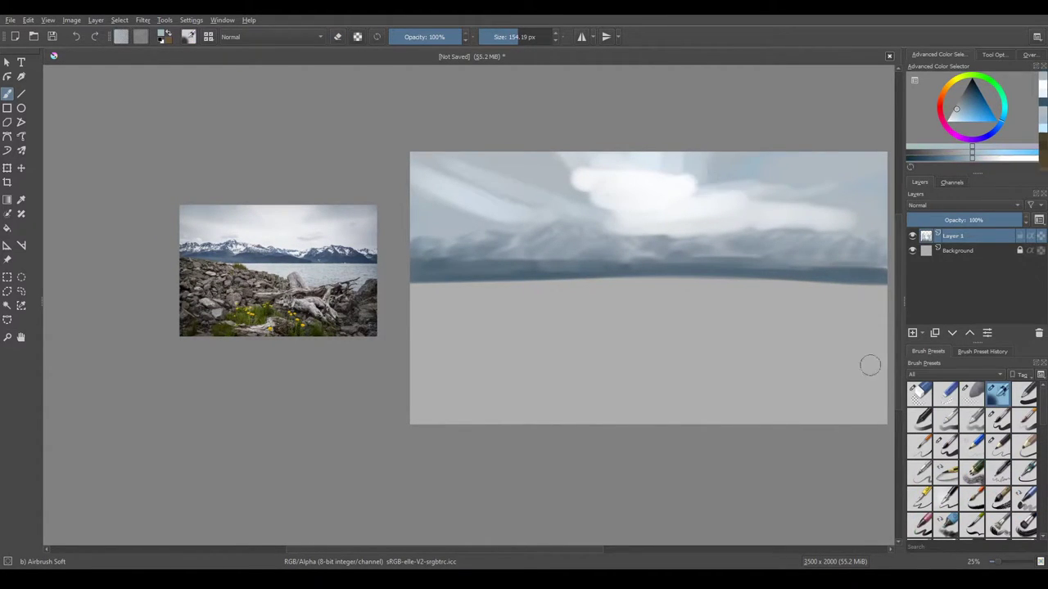
pyautogui.press('/')
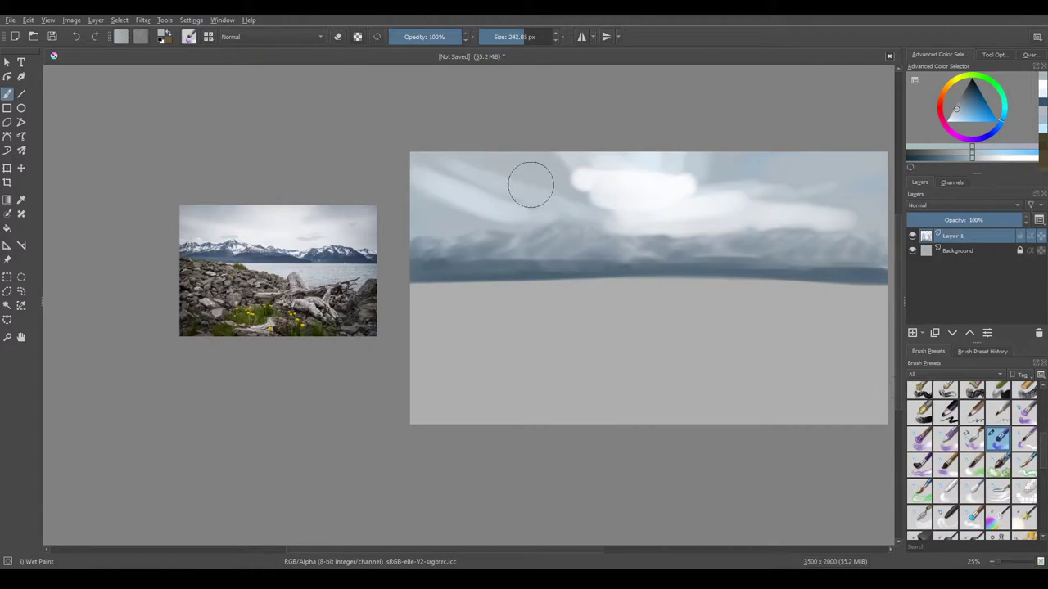
# Step: Soften and blend the white clouds into the sky with Wet Paint at about 407 px, using a tone sampled from the clouds
pyautogui.press(']')
pyautogui.press(']')
pyautogui.press(']')
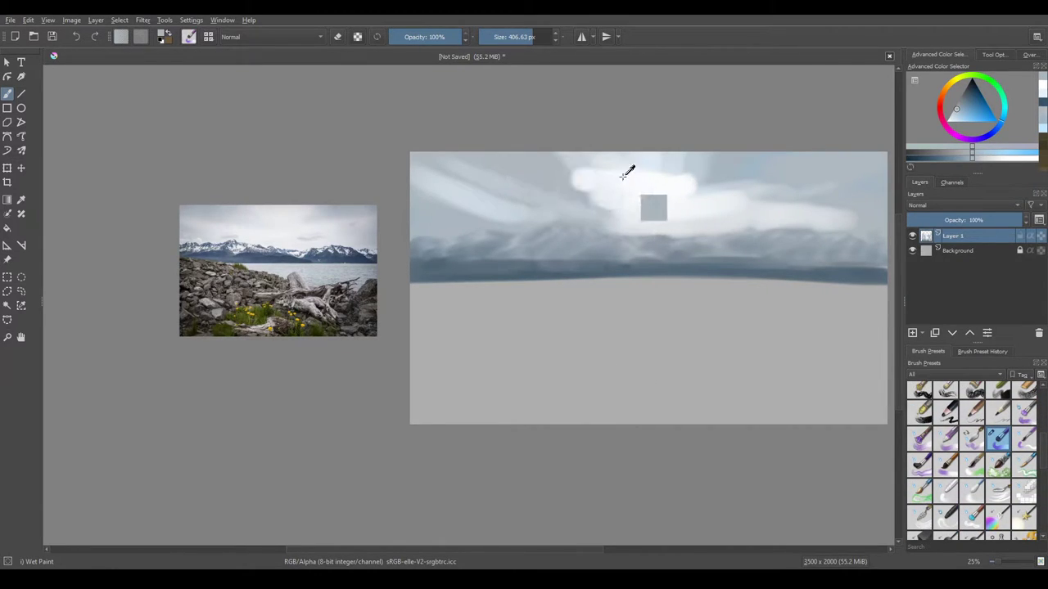
pyautogui.keyDown('ctrl'); pyautogui.click(627, 172); pyautogui.keyUp('ctrl')
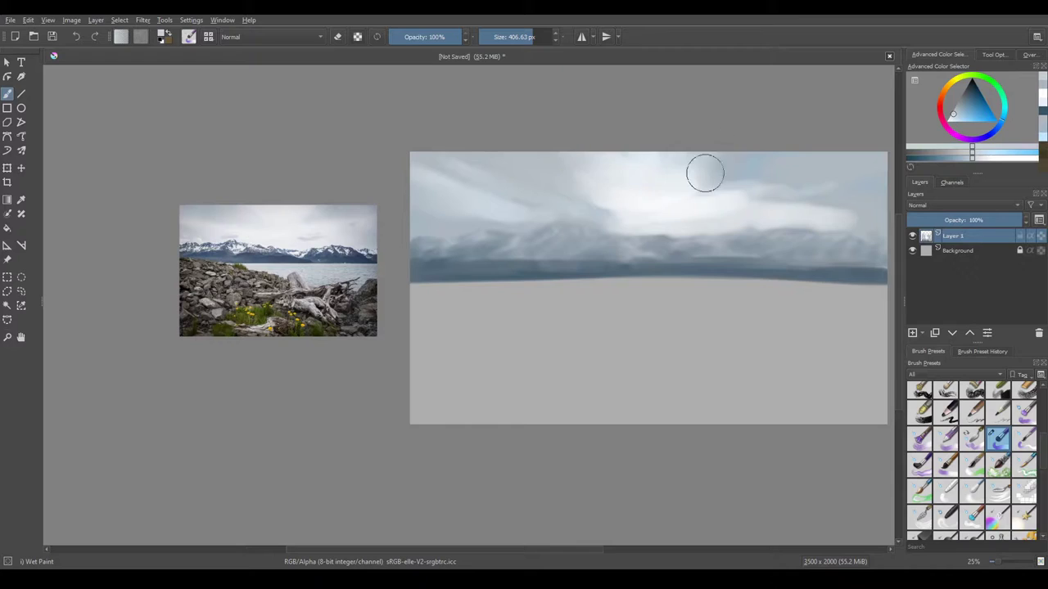
pyautogui.moveTo(705, 172); pyautogui.dragTo(544, 197)
pyautogui.moveTo(405, 180)
pyautogui.mouseDown()
pyautogui.moveTo(474, 264)
pyautogui.moveTo(540, 304)
pyautogui.mouseUp()
# Step: Paint the pale grey-blue water below the mountains at about 359 px, down to a shoreline that slopes toward the right
pyautogui.press('[')
pyautogui.press('[')
pyautogui.press('[')
pyautogui.press('[')
pyautogui.press('[')
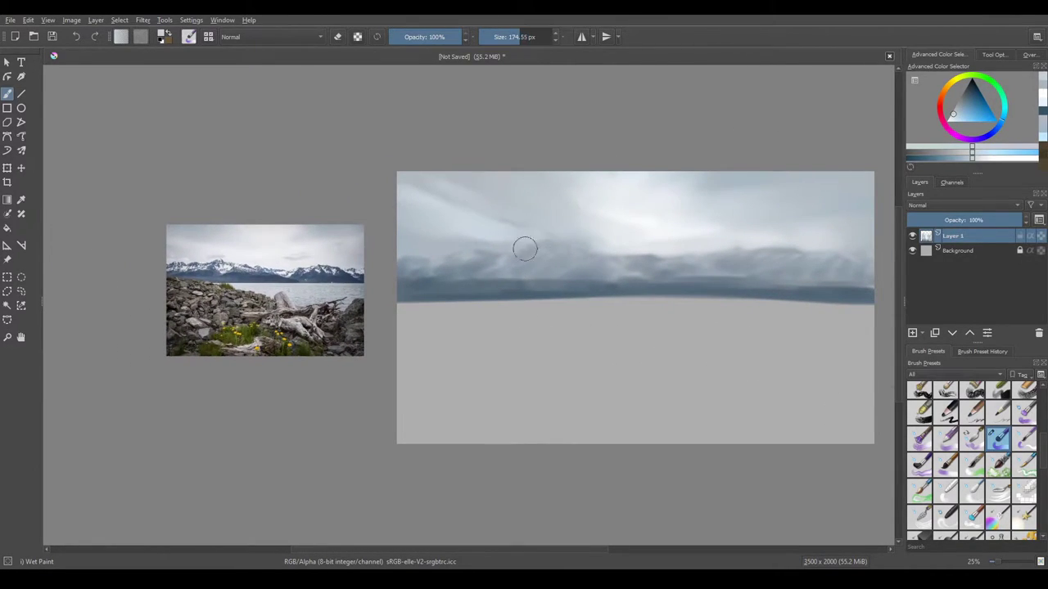
pyautogui.press(']')
pyautogui.press(']')
pyautogui.press(']')
pyautogui.press(']')
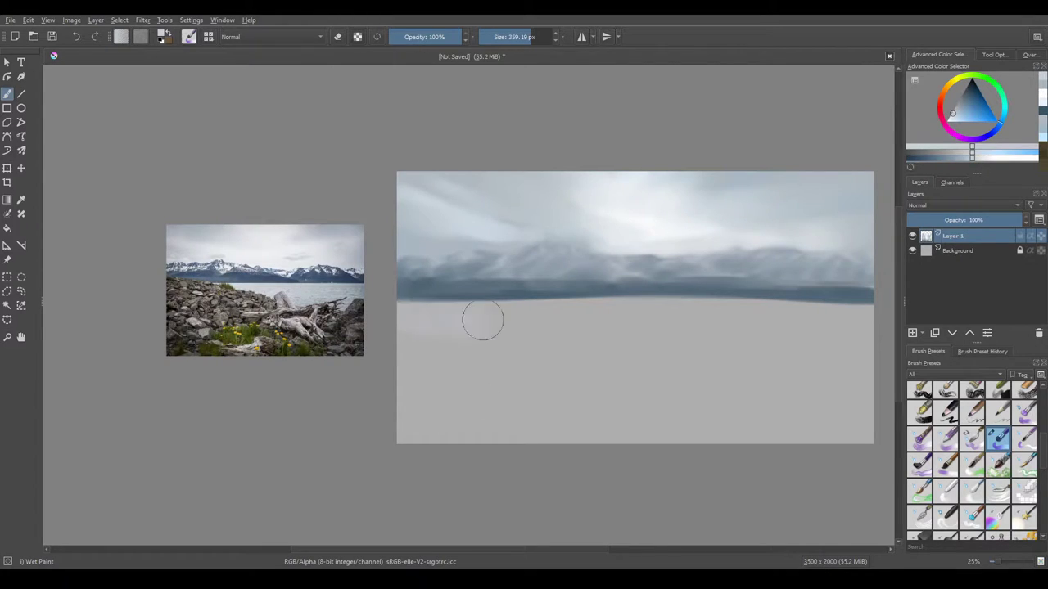
pyautogui.moveTo(482, 320)
pyautogui.mouseDown()
pyautogui.moveTo(429, 322)
pyautogui.moveTo(716, 322)
pyautogui.moveTo(555, 332)
pyautogui.moveTo(779, 359)
pyautogui.moveTo(835, 356)
pyautogui.moveTo(616, 310)
pyautogui.moveTo(836, 320)
pyautogui.moveTo(395, 321)
pyautogui.moveTo(549, 359)
pyautogui.moveTo(813, 380)
pyautogui.moveTo(645, 369)
pyautogui.moveTo(702, 361)
pyautogui.moveTo(462, 346)
pyautogui.moveTo(810, 366)
pyautogui.moveTo(746, 344)
pyautogui.mouseUp()
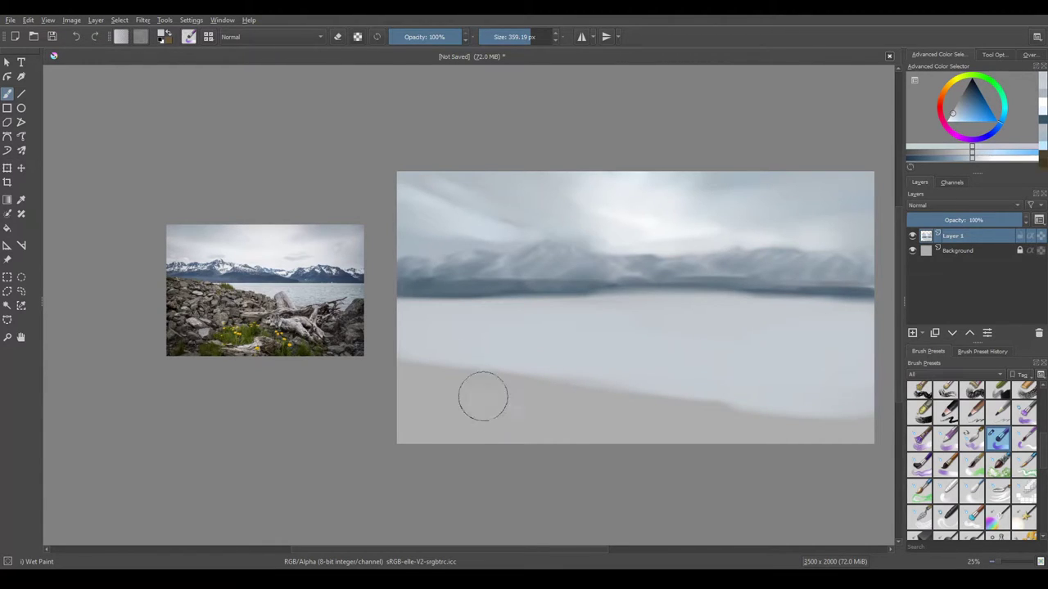
pyautogui.moveTo(482, 396)
pyautogui.mouseDown()
pyautogui.moveTo(442, 352)
pyautogui.moveTo(486, 393)
pyautogui.mouseUp()
# Step: Paint a dark green sloping hillside in the left foreground with green sampled from the grass in the reference photo
pyautogui.keyDown('ctrl'); pyautogui.click(262, 338); pyautogui.keyUp('ctrl')
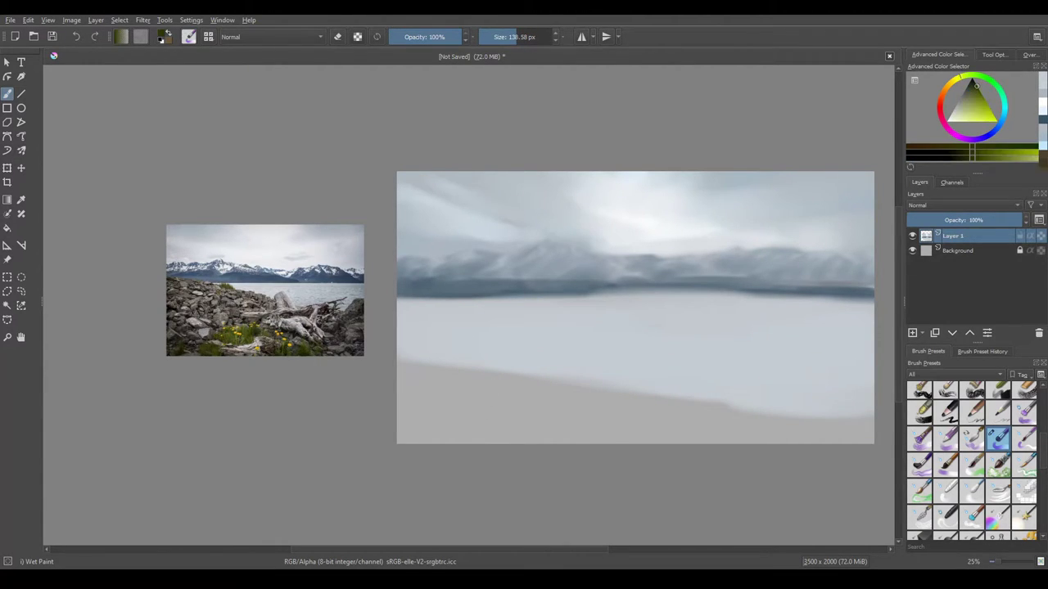
pyautogui.moveTo(398, 351); pyautogui.dragTo(641, 401)
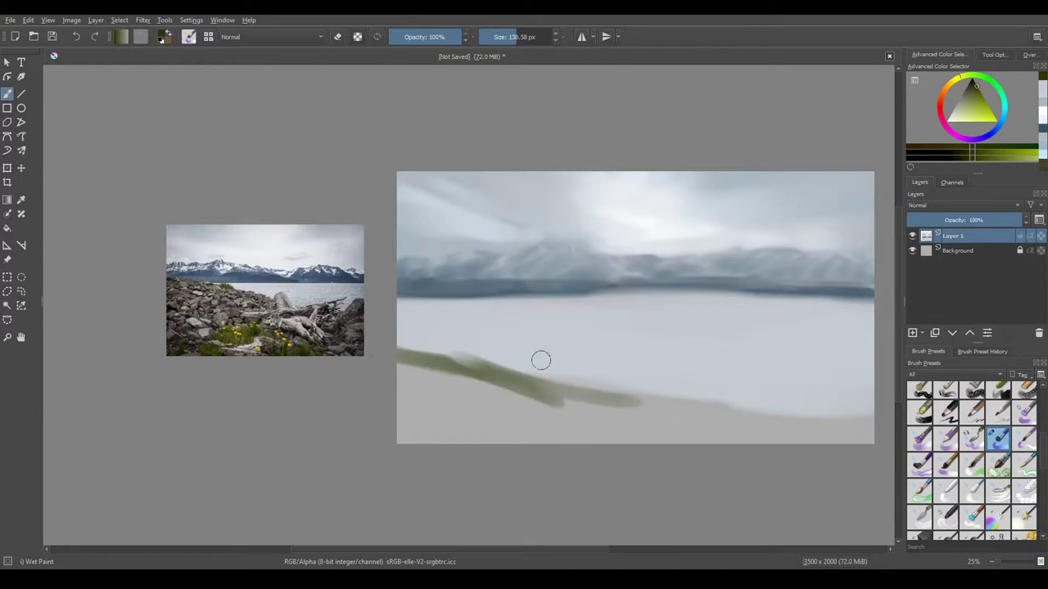
pyautogui.moveTo(540, 360)
pyautogui.mouseDown()
pyautogui.moveTo(627, 406)
pyautogui.moveTo(798, 442)
pyautogui.mouseUp()
pyautogui.moveTo(398, 354); pyautogui.dragTo(737, 442)
pyautogui.moveTo(410, 393)
pyautogui.mouseDown()
pyautogui.moveTo(355, 402)
pyautogui.moveTo(373, 384)
pyautogui.moveTo(513, 417)
pyautogui.moveTo(491, 401)
pyautogui.moveTo(843, 430)
pyautogui.moveTo(761, 425)
pyautogui.mouseUp()
# Step: Paint a brown shore in the lower-right foreground with a colour sampled from the photo, and blend its edge into the green hillside
pyautogui.keyDown('ctrl'); pyautogui.click(311, 344); pyautogui.keyUp('ctrl')
pyautogui.press('[')
pyautogui.press('[')
pyautogui.press('[')
pyautogui.press('[')
pyautogui.press('[')
pyautogui.keyDown('ctrl'); pyautogui.click(660, 391); pyautogui.keyUp('ctrl')
pyautogui.moveTo(598, 401)
pyautogui.mouseDown()
pyautogui.moveTo(777, 438)
pyautogui.moveTo(652, 417)
pyautogui.mouseUp()
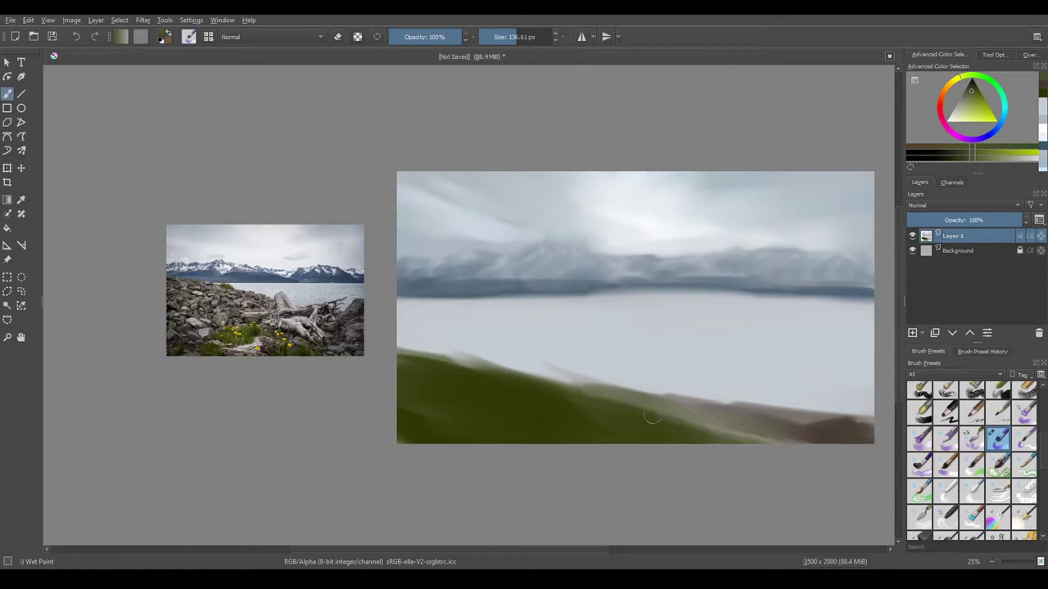
pyautogui.moveTo(577, 405)
pyautogui.mouseDown()
pyautogui.moveTo(782, 446)
pyautogui.moveTo(680, 418)
pyautogui.moveTo(630, 423)
pyautogui.moveTo(574, 410)
pyautogui.mouseUp()
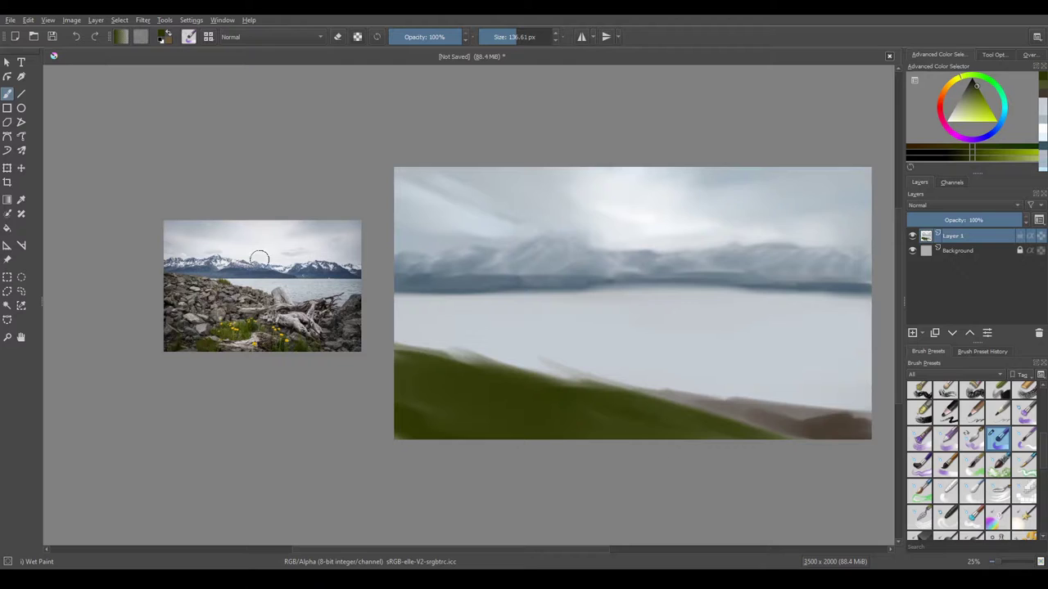
# Step: Set the brush colour to dark slate blue and try the Sketch and Lines preset at about 70 px on the left mountains
pyautogui.scroll(3, 1037, 467)
pyautogui.click(945, 445)
pyautogui.moveTo(405, 333)
pyautogui.mouseDown()
pyautogui.moveTo(456, 390)
pyautogui.moveTo(400, 414)
pyautogui.moveTo(429, 429)
pyautogui.mouseUp()
pyautogui.scroll(2, 432, 362)
pyautogui.scroll(-2, 432, 362)
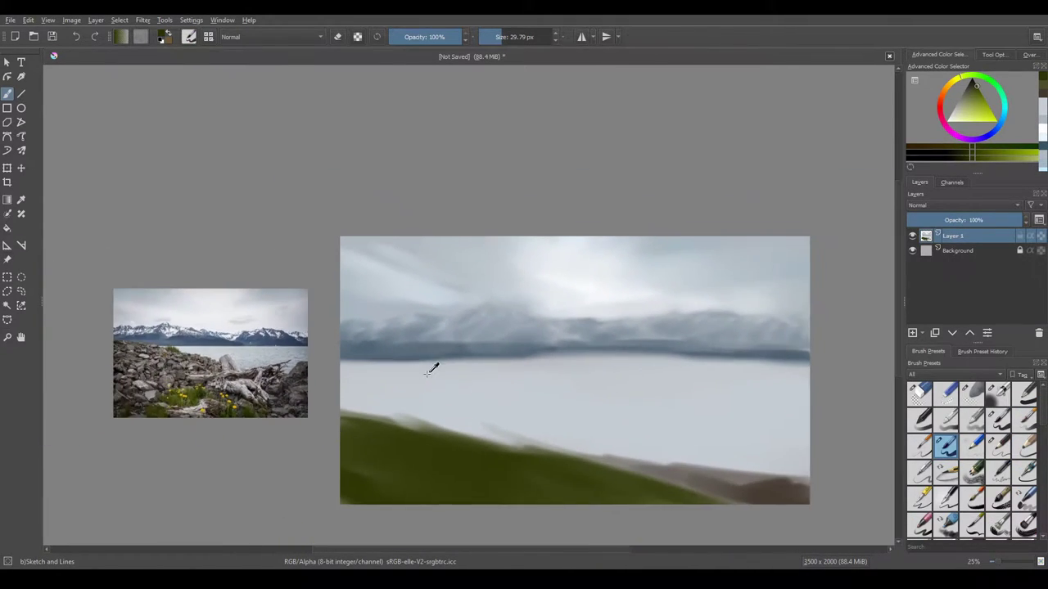
pyautogui.moveTo(432, 363)
pyautogui.mouseDown()
pyautogui.moveTo(456, 370)
pyautogui.moveTo(438, 368)
pyautogui.moveTo(415, 333)
pyautogui.moveTo(395, 334)
pyautogui.mouseUp()
pyautogui.click(1043, 153)
pyautogui.click(971, 158)
pyautogui.press(']')
pyautogui.press(']')
pyautogui.press(']')
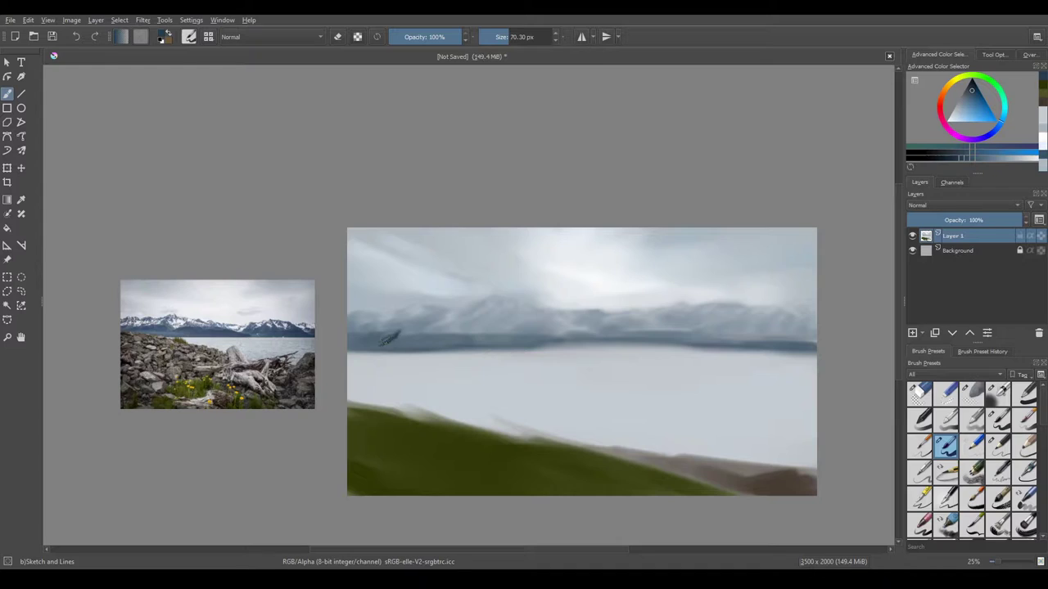
pyautogui.hotkey('ctrl', 'z')
pyautogui.moveTo(461, 381); pyautogui.dragTo(484, 366)
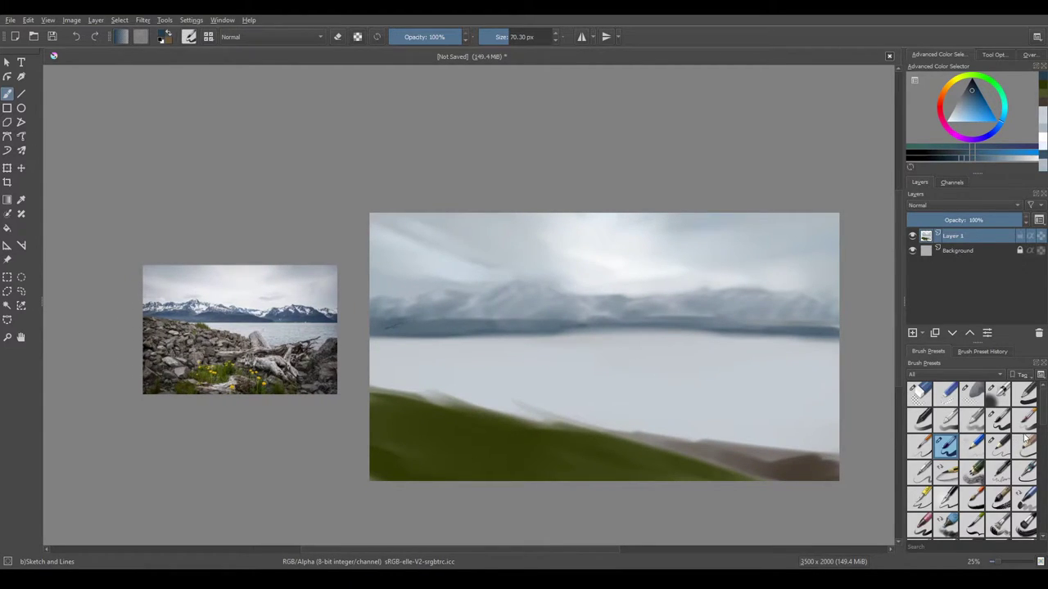
# Step: Paint dark blue foothills along the base of the whole mountain range with the Wet Paint preset at about 83 px
pyautogui.scroll(-5, 1027, 439)
pyautogui.click(996, 488)
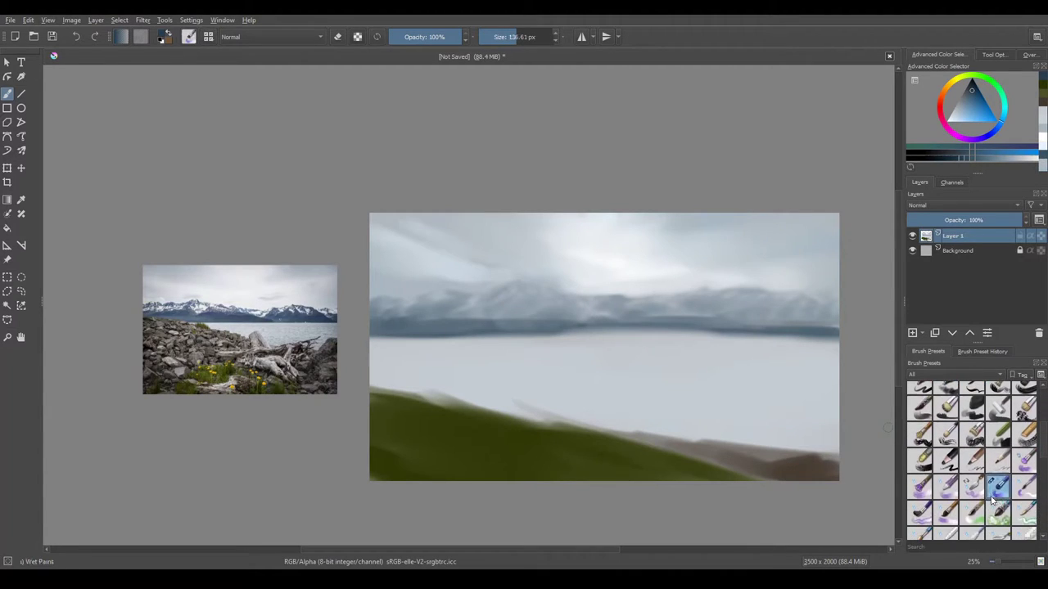
pyautogui.moveTo(437, 341)
pyautogui.mouseDown()
pyautogui.moveTo(401, 341)
pyautogui.moveTo(431, 323)
pyautogui.moveTo(452, 326)
pyautogui.moveTo(423, 323)
pyautogui.mouseUp()
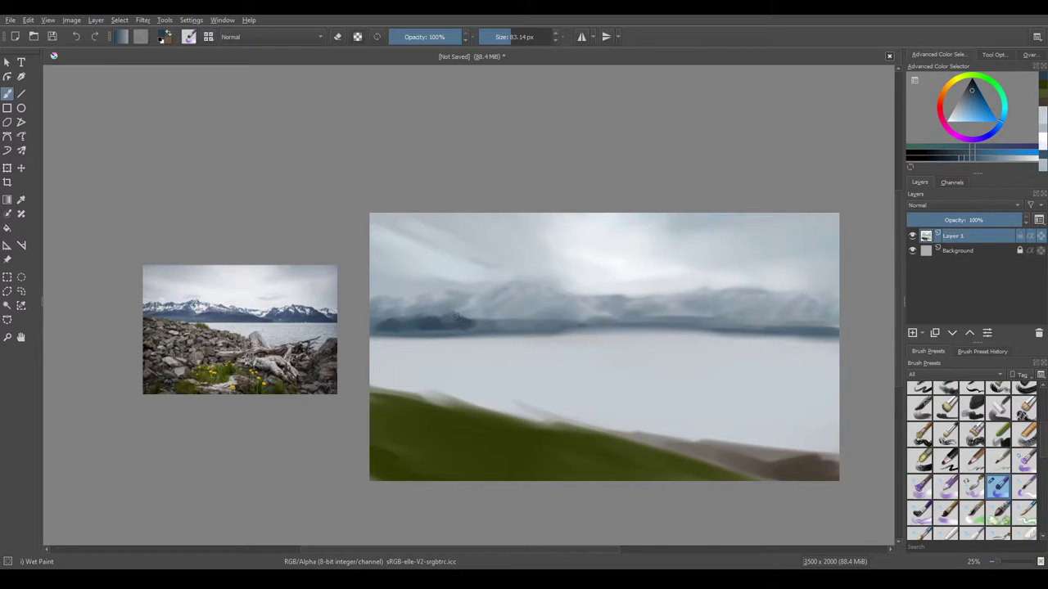
pyautogui.moveTo(501, 316)
pyautogui.mouseDown()
pyautogui.moveTo(483, 313)
pyautogui.moveTo(496, 326)
pyautogui.moveTo(476, 327)
pyautogui.moveTo(638, 330)
pyautogui.moveTo(579, 317)
pyautogui.moveTo(687, 334)
pyautogui.moveTo(784, 316)
pyautogui.moveTo(844, 327)
pyautogui.moveTo(831, 321)
pyautogui.mouseUp()
pyautogui.scroll(-3, 970, 459)
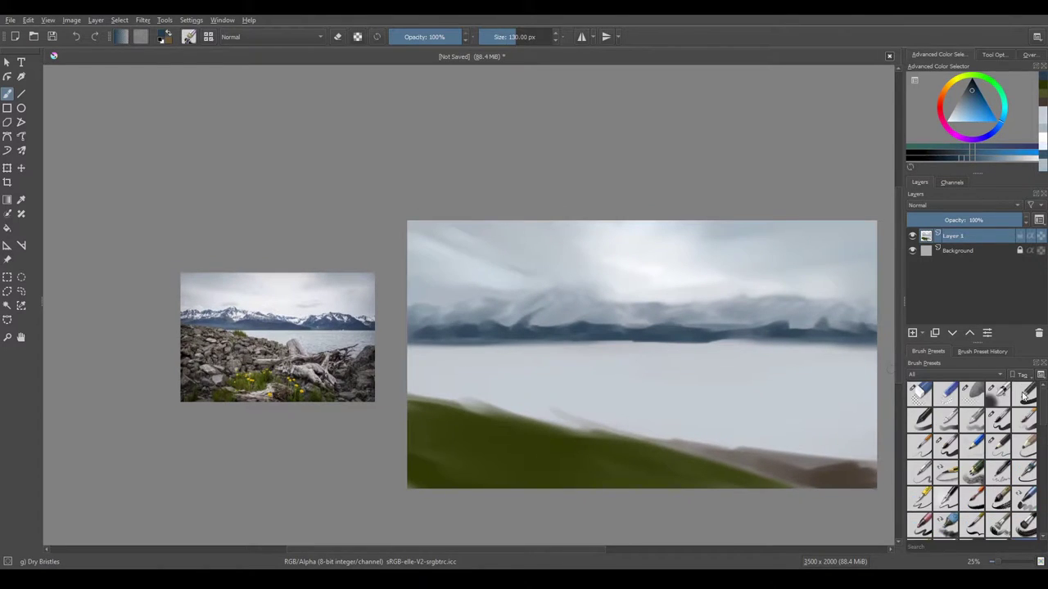
pyautogui.click(946, 446)
pyautogui.scroll(-1, 455, 330)
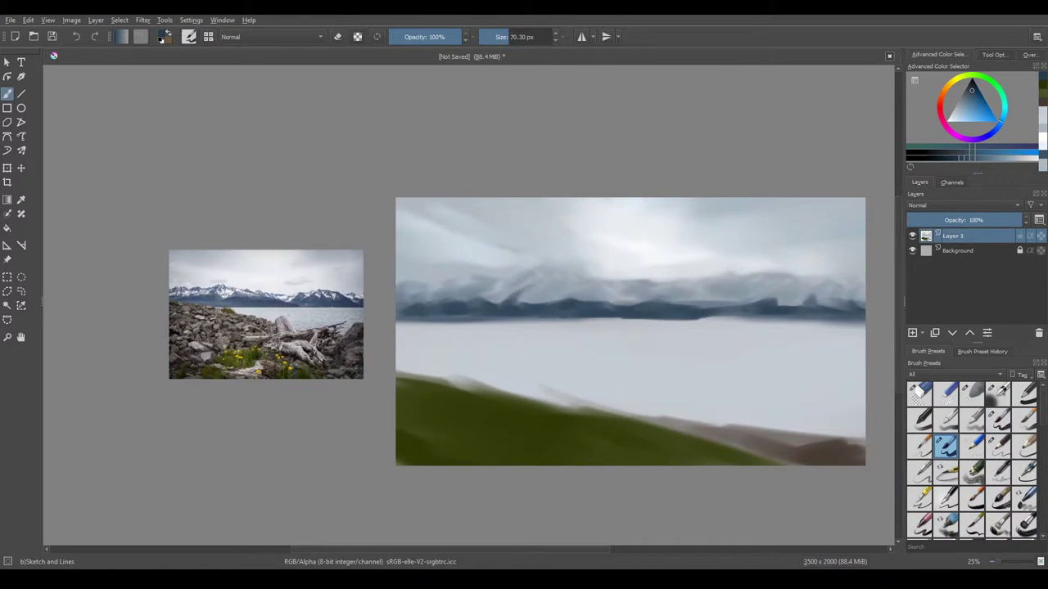
pyautogui.moveTo(448, 302); pyautogui.dragTo(495, 399)
pyautogui.moveTo(571, 293); pyautogui.dragTo(544, 304)
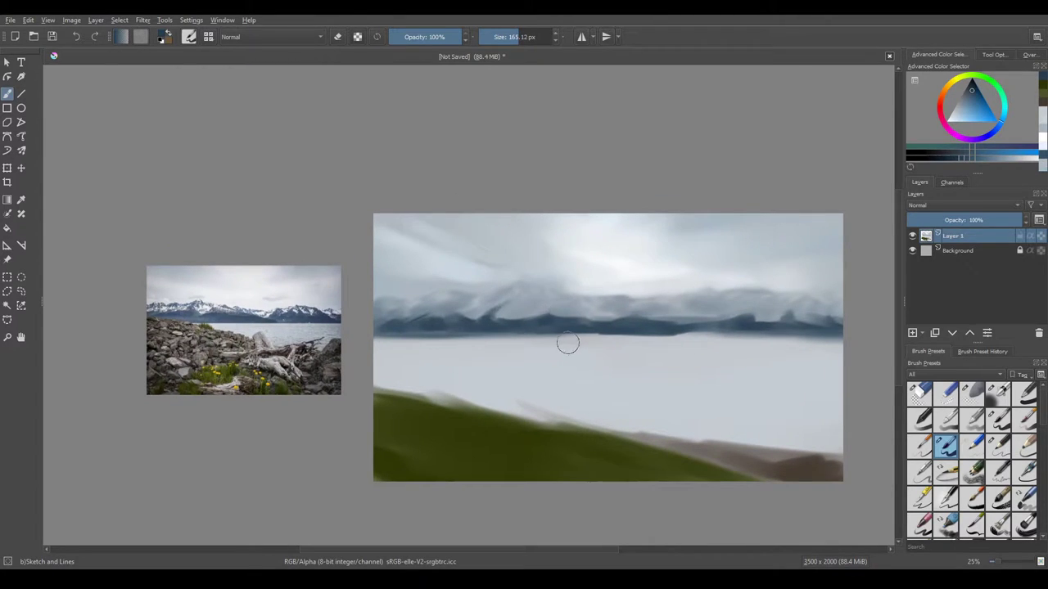
pyautogui.moveTo(565, 345); pyautogui.dragTo(568, 325)
pyautogui.click(1026, 421)
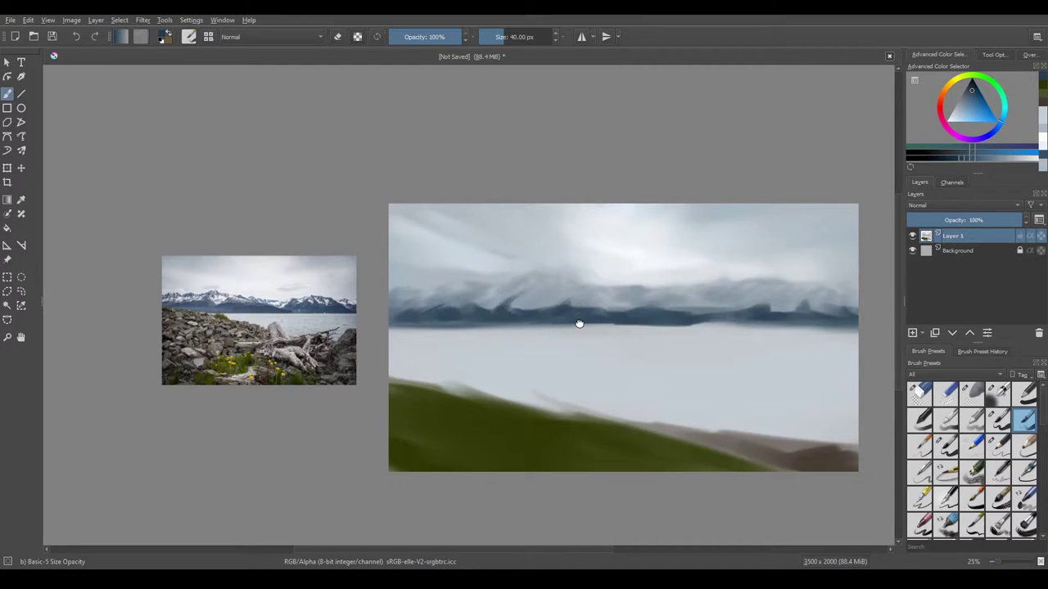
pyautogui.moveTo(579, 324)
pyautogui.mouseDown()
pyautogui.moveTo(584, 355)
pyautogui.moveTo(666, 357)
pyautogui.mouseUp()
pyautogui.click(998, 393)
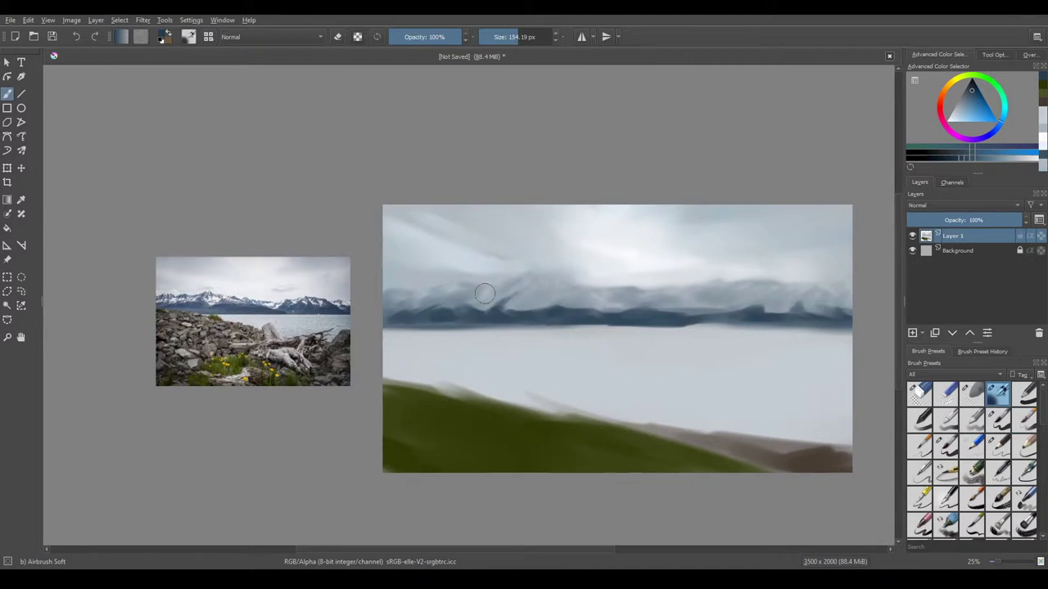
# Step: Paint dark slate-blue ridges and crevices across the mountain range with the Wet Paint preset at about 50 px
pyautogui.scroll(-5, 1038, 415)
pyautogui.click(1024, 421)
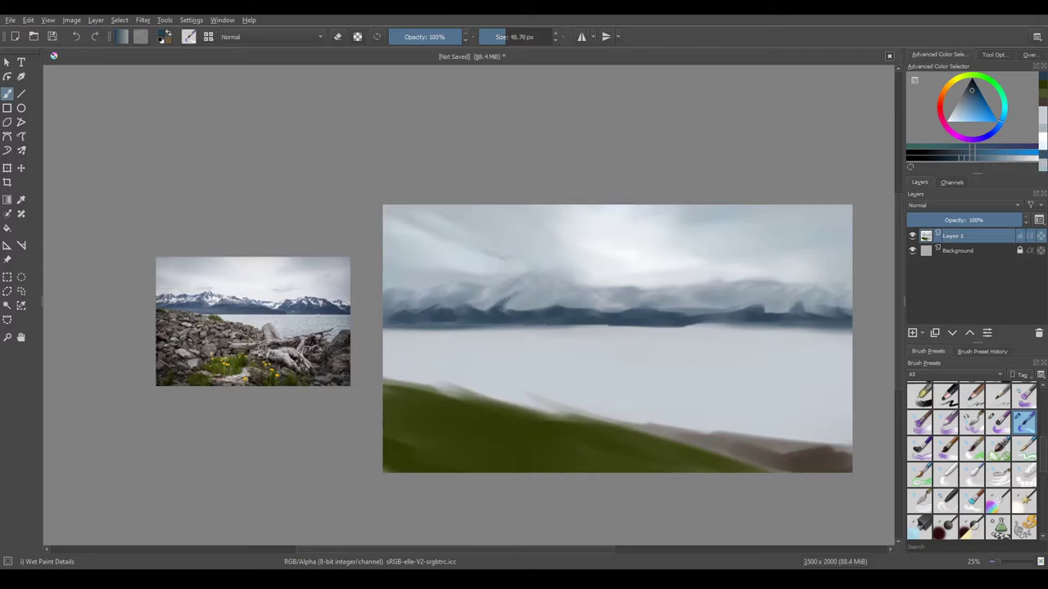
pyautogui.click(998, 421)
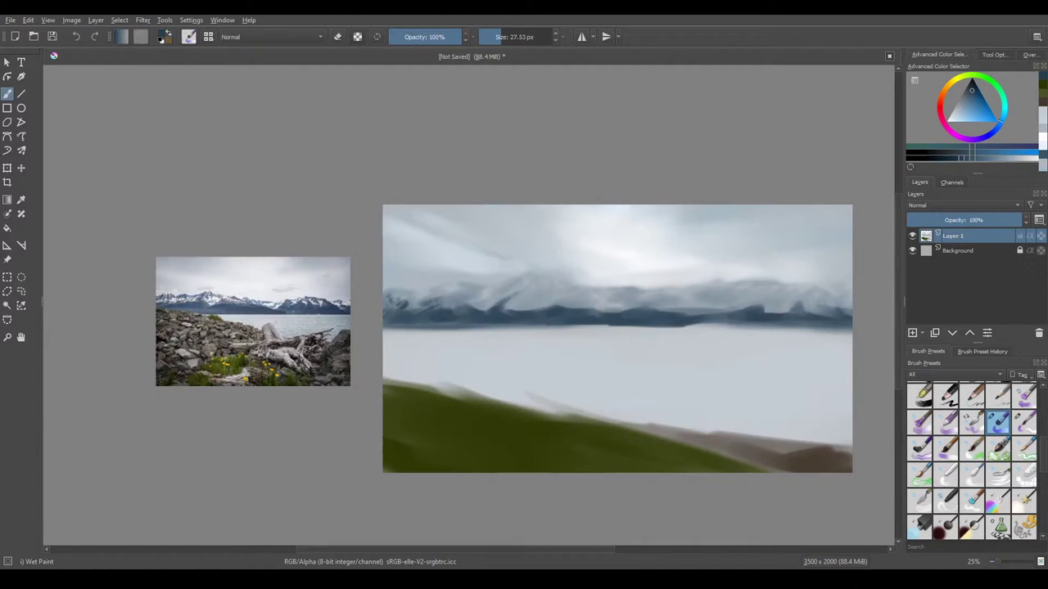
pyautogui.hscroll(1, 486, 338)
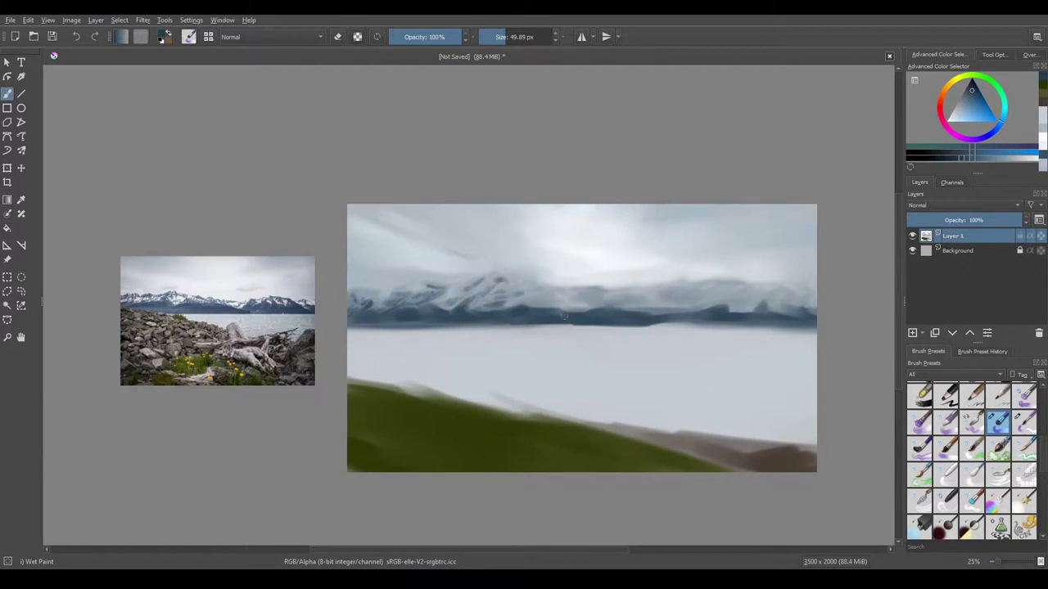
pyautogui.moveTo(564, 316); pyautogui.dragTo(508, 292)
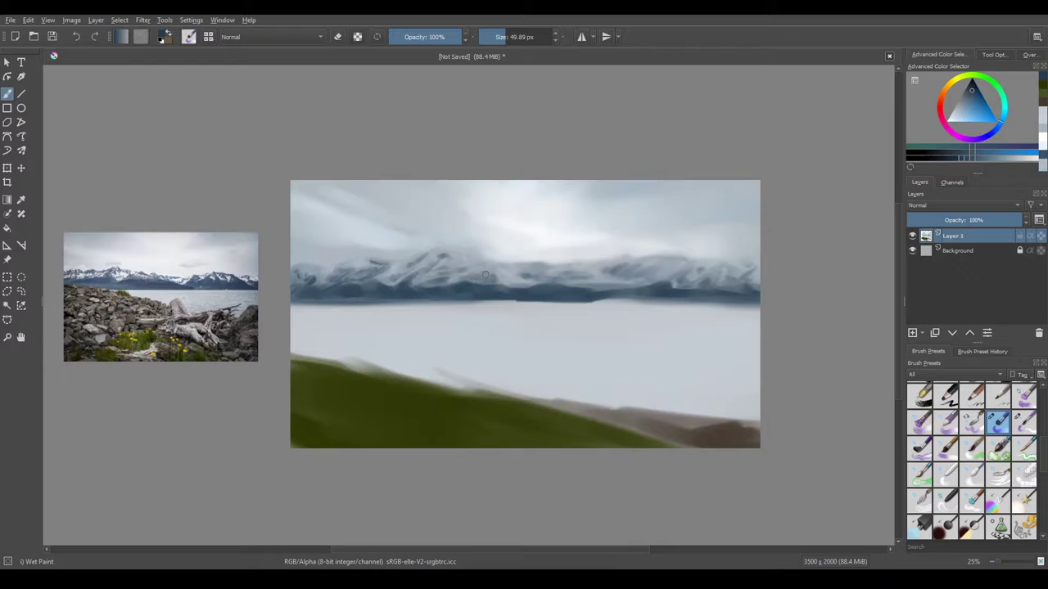
pyautogui.moveTo(637, 255); pyautogui.dragTo(664, 251)
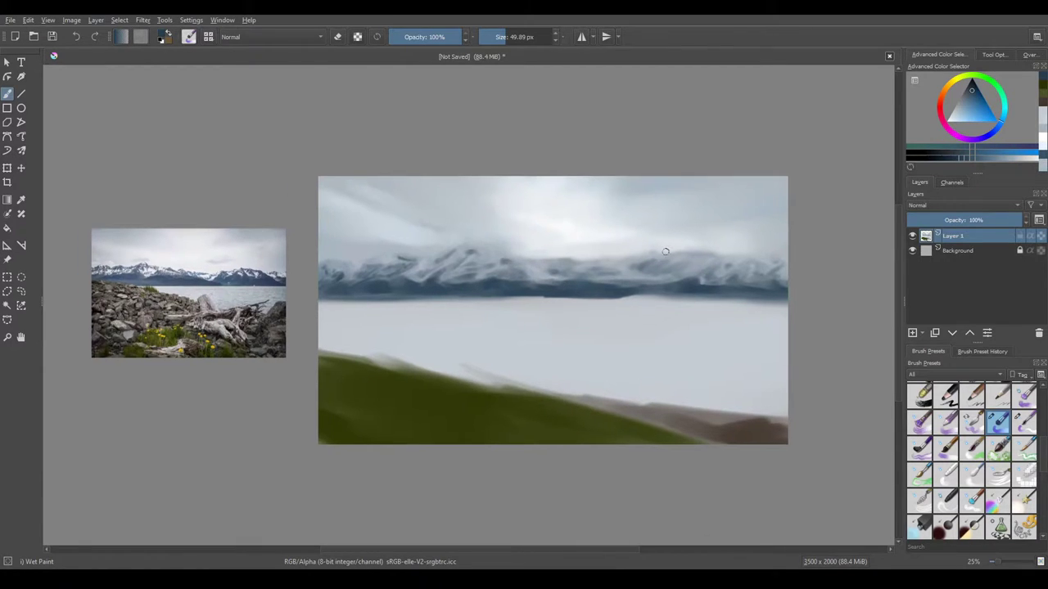
# Step: Paint light grey snow streaks on the centre-right mountains with the Wet Paint Details preset at about 49 px
pyautogui.click(1028, 159)
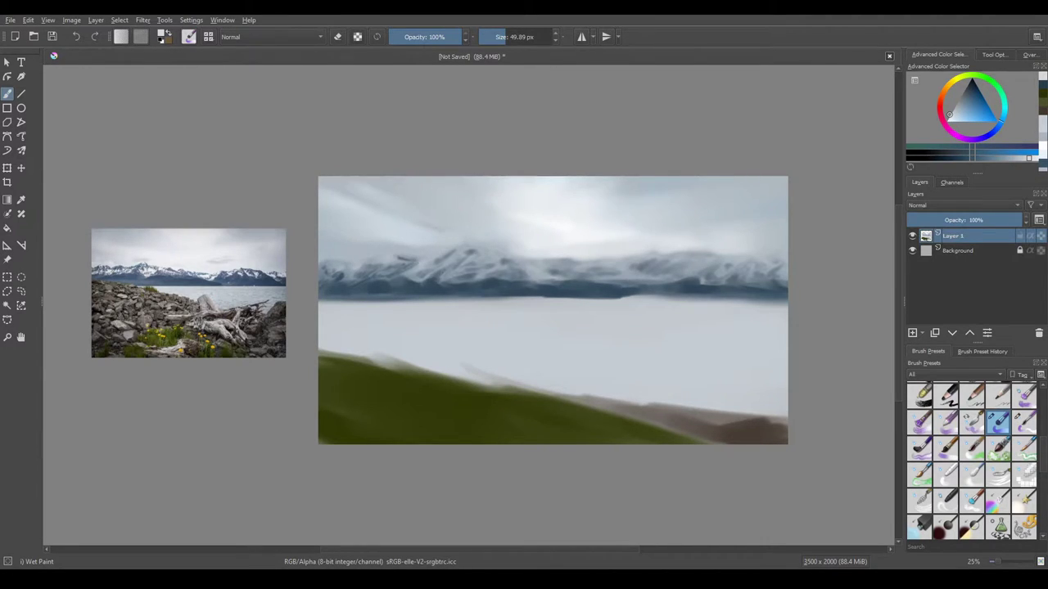
pyautogui.moveTo(470, 259); pyautogui.dragTo(409, 259)
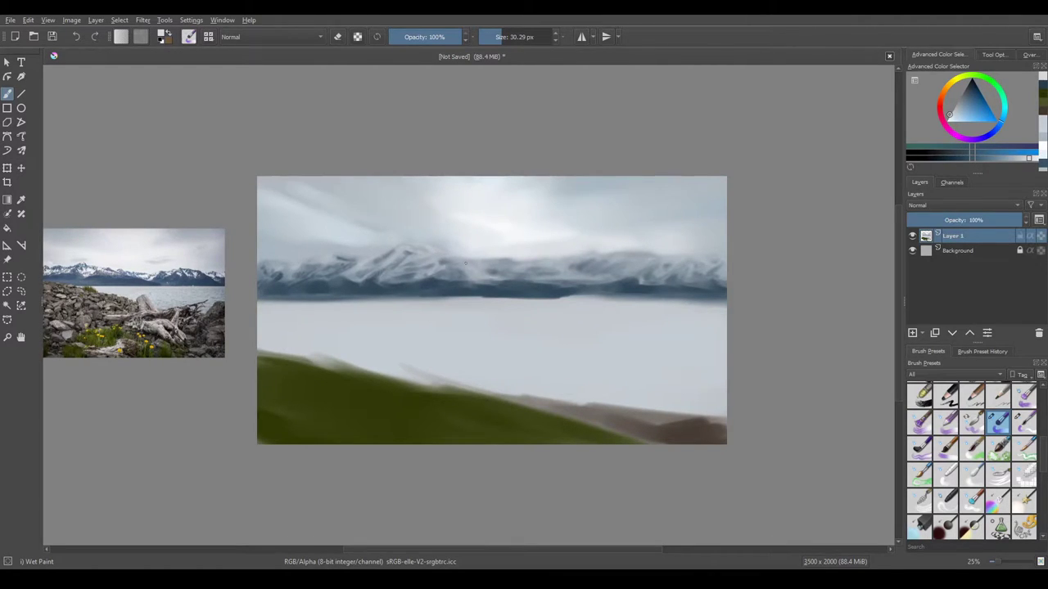
pyautogui.moveTo(646, 363); pyautogui.dragTo(726, 385)
pyautogui.press('/')
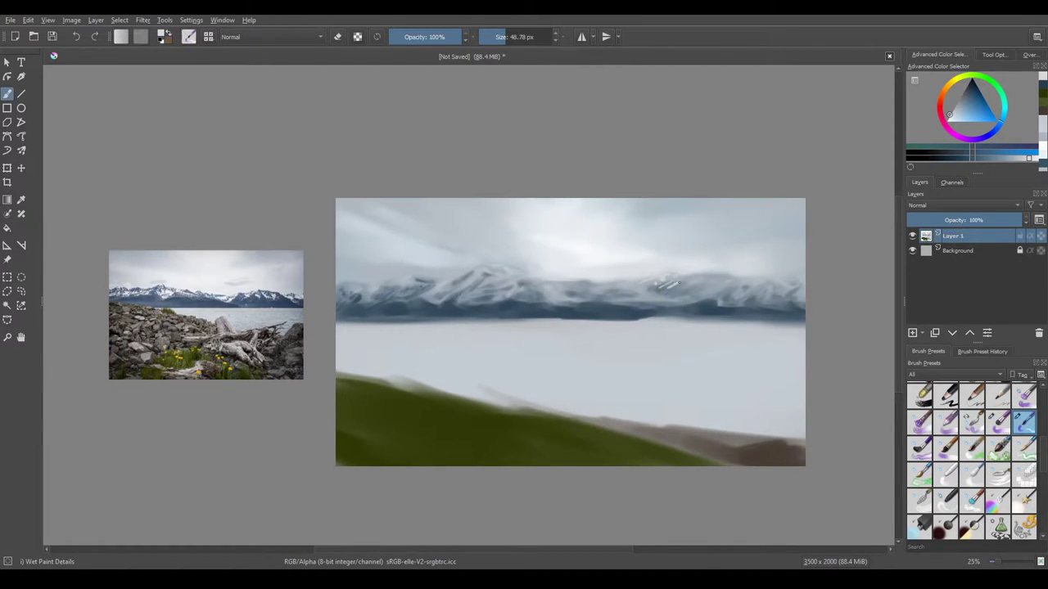
pyautogui.moveTo(597, 257)
pyautogui.mouseDown()
pyautogui.moveTo(563, 245)
pyautogui.moveTo(598, 243)
pyautogui.mouseUp()
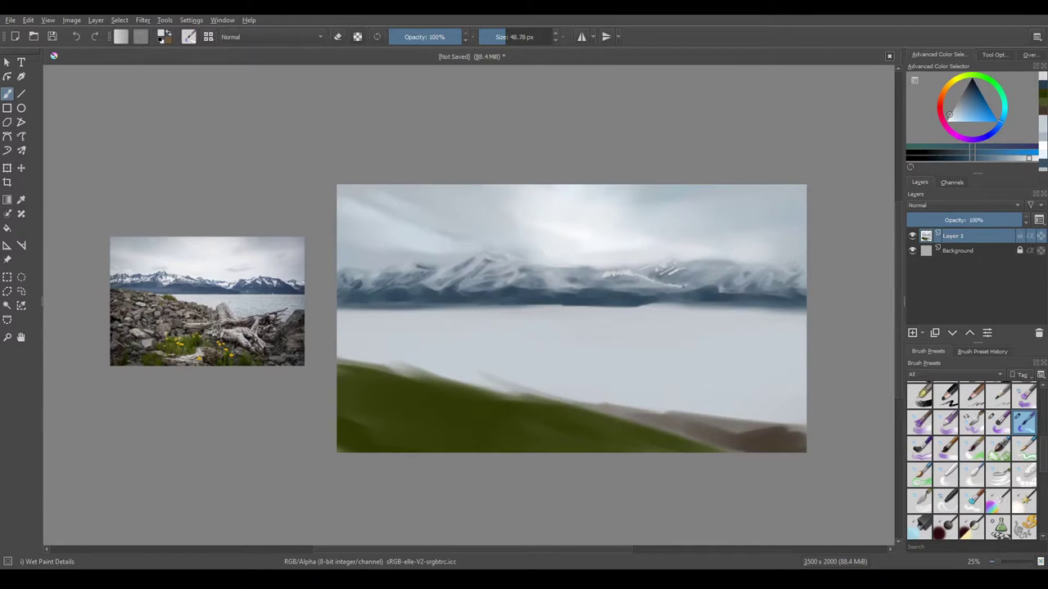
pyautogui.moveTo(641, 284); pyautogui.dragTo(744, 281)
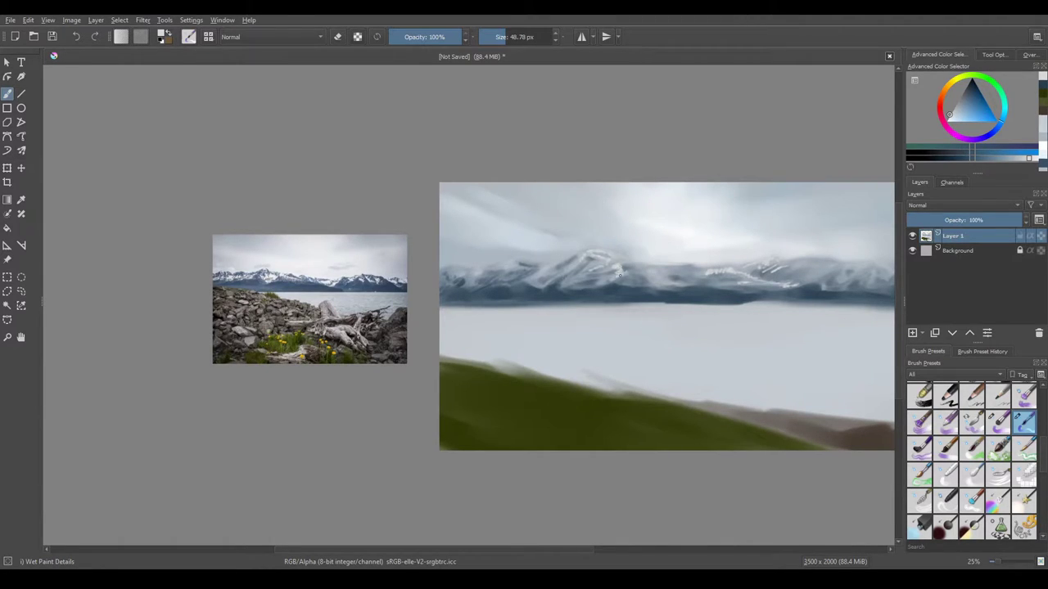
# Step: Paint light grey snow highlights on the large left peak and the far-left mountains
pyautogui.keyDown('ctrl'); pyautogui.click(605, 279); pyautogui.keyUp('ctrl')
pyautogui.moveTo(537, 275); pyautogui.dragTo(565, 275)
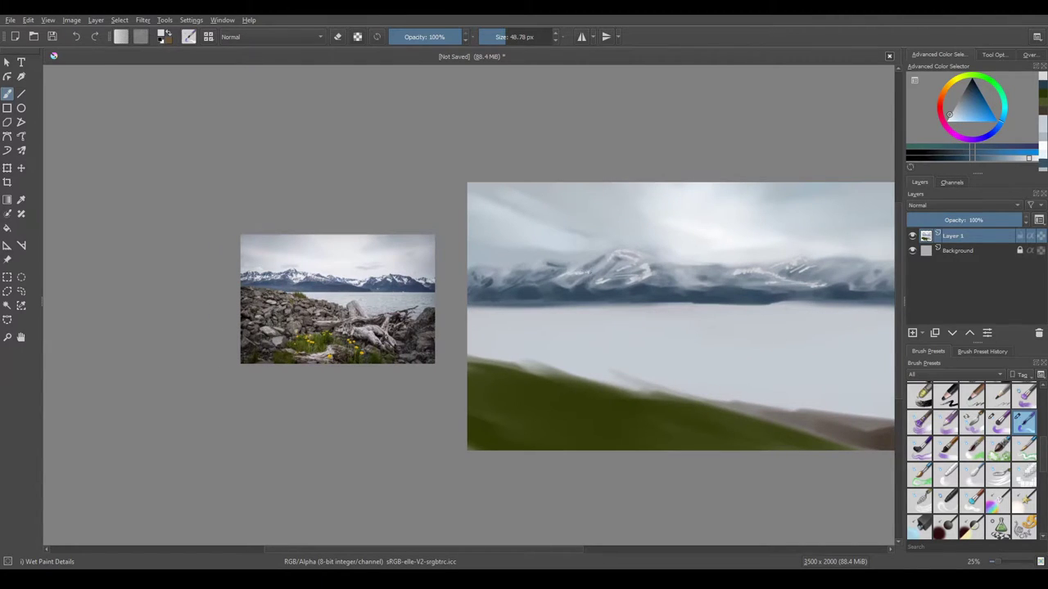
pyautogui.moveTo(583, 264); pyautogui.dragTo(639, 261)
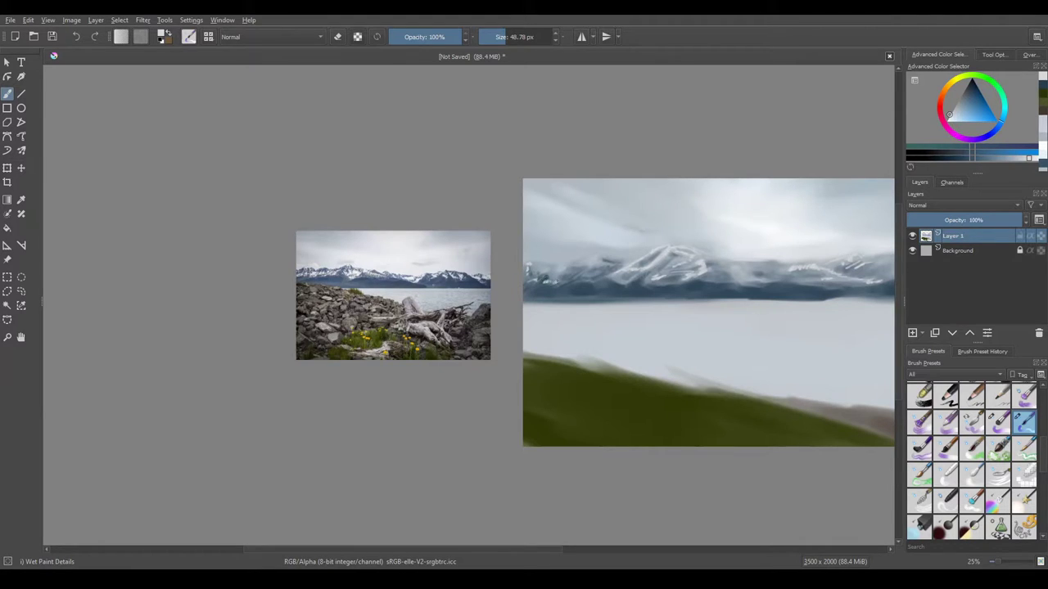
pyautogui.moveTo(588, 275); pyautogui.dragTo(391, 272)
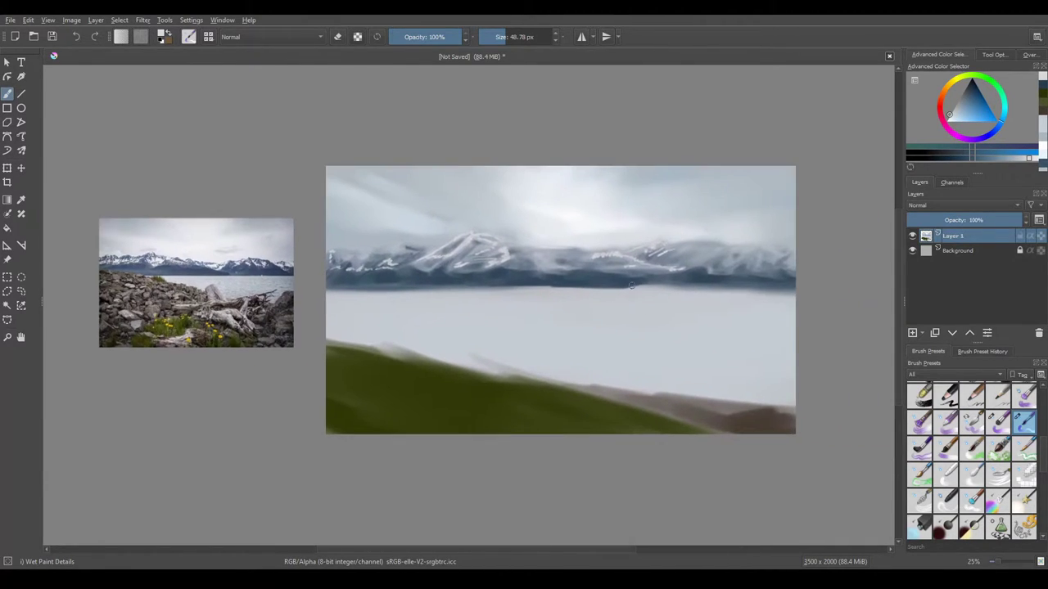
# Step: Add light snow highlights to the far-right mountains and the low ridge in the middle of the range
pyautogui.moveTo(773, 265); pyautogui.dragTo(788, 271)
pyautogui.moveTo(722, 264)
pyautogui.mouseDown()
pyautogui.moveTo(741, 273)
pyautogui.moveTo(757, 256)
pyautogui.mouseUp()
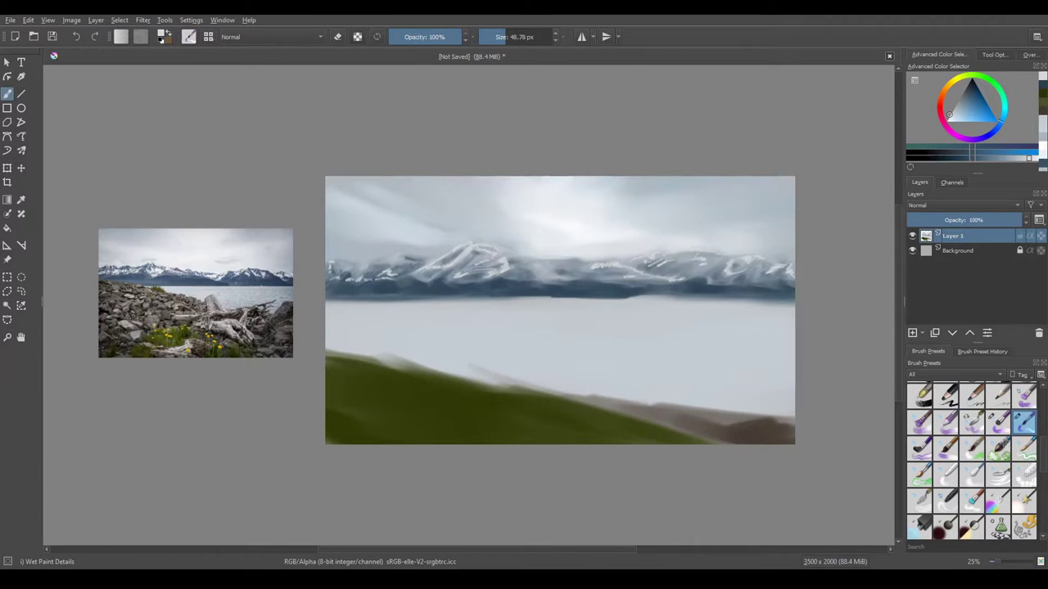
pyautogui.click(1000, 424)
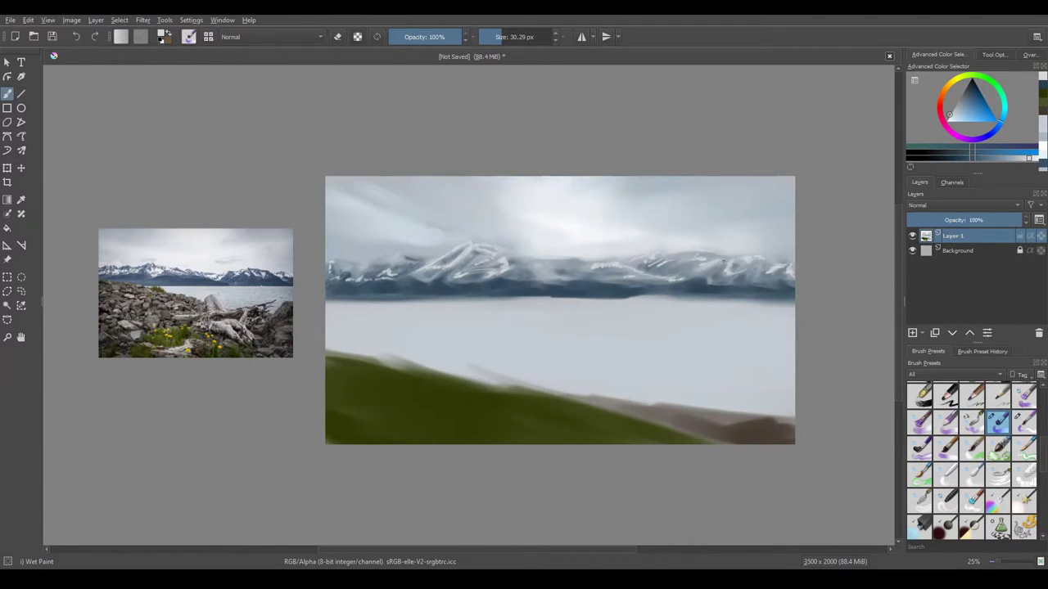
pyautogui.moveTo(706, 297); pyautogui.dragTo(757, 329)
pyautogui.press('/')
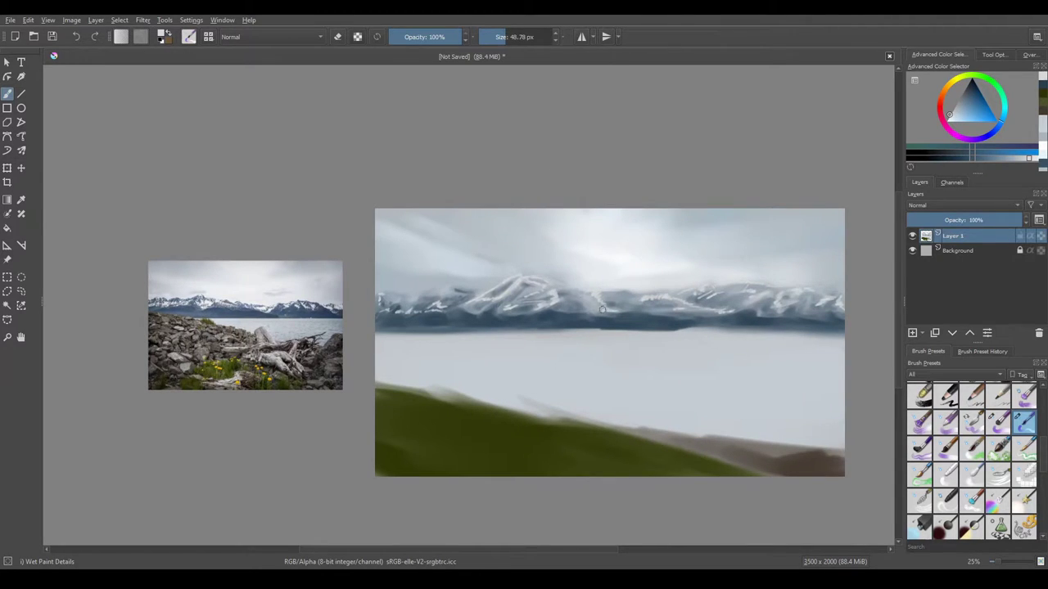
pyautogui.moveTo(578, 289); pyautogui.dragTo(532, 266)
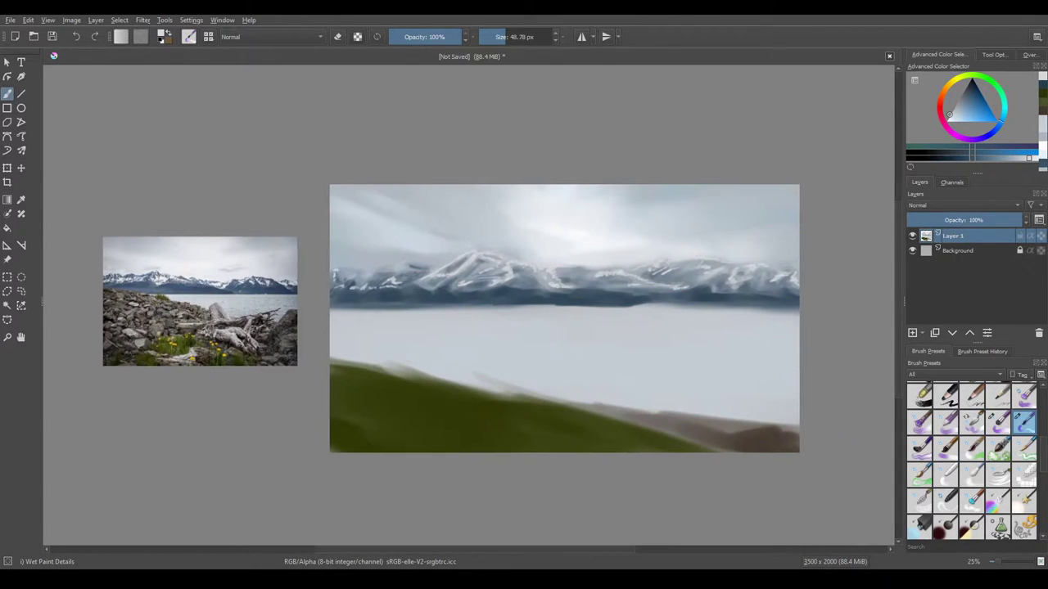
# Step: Build up more snow on the left slopes and large peak, and extend it along the middle and right ridges
pyautogui.moveTo(402, 265)
pyautogui.mouseDown()
pyautogui.moveTo(436, 268)
pyautogui.moveTo(399, 263)
pyautogui.moveTo(347, 276)
pyautogui.mouseUp()
pyautogui.moveTo(422, 283); pyautogui.dragTo(480, 267)
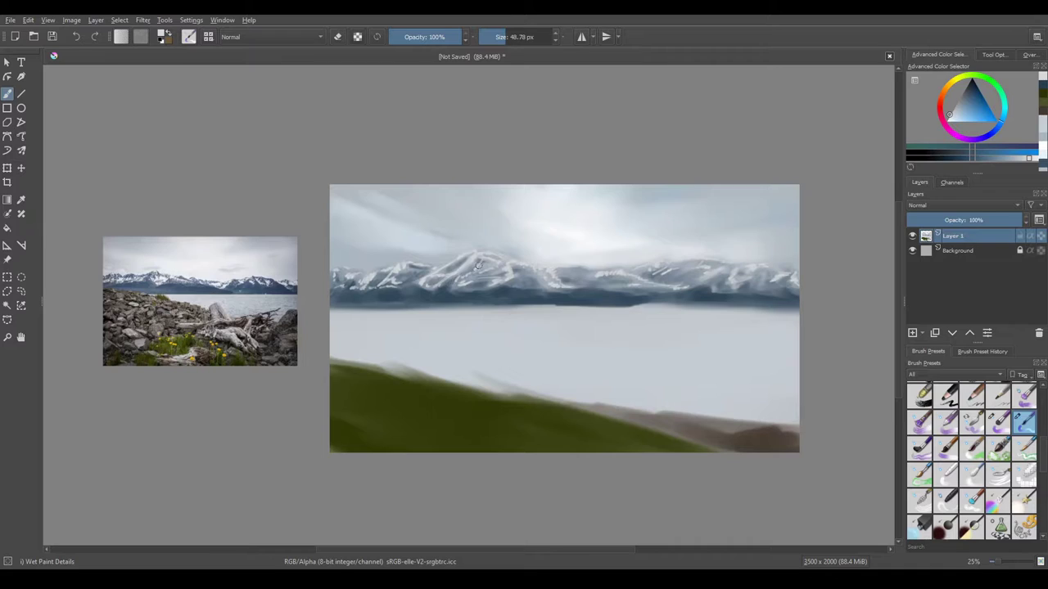
pyautogui.moveTo(574, 335)
pyautogui.mouseDown()
pyautogui.moveTo(500, 290)
pyautogui.moveTo(541, 284)
pyautogui.mouseUp()
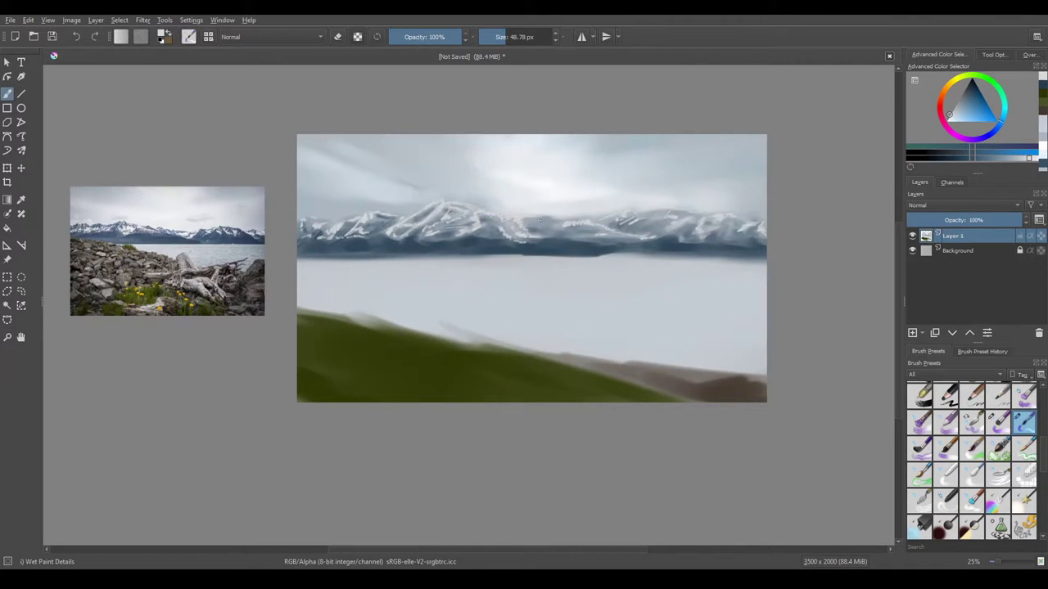
pyautogui.moveTo(659, 234)
pyautogui.mouseDown()
pyautogui.moveTo(697, 215)
pyautogui.moveTo(727, 218)
pyautogui.mouseUp()
# Step: Paint near-black and dark slate-blue shadows under the snow on the left foothills, undoing the last stroke
pyautogui.click(946, 157)
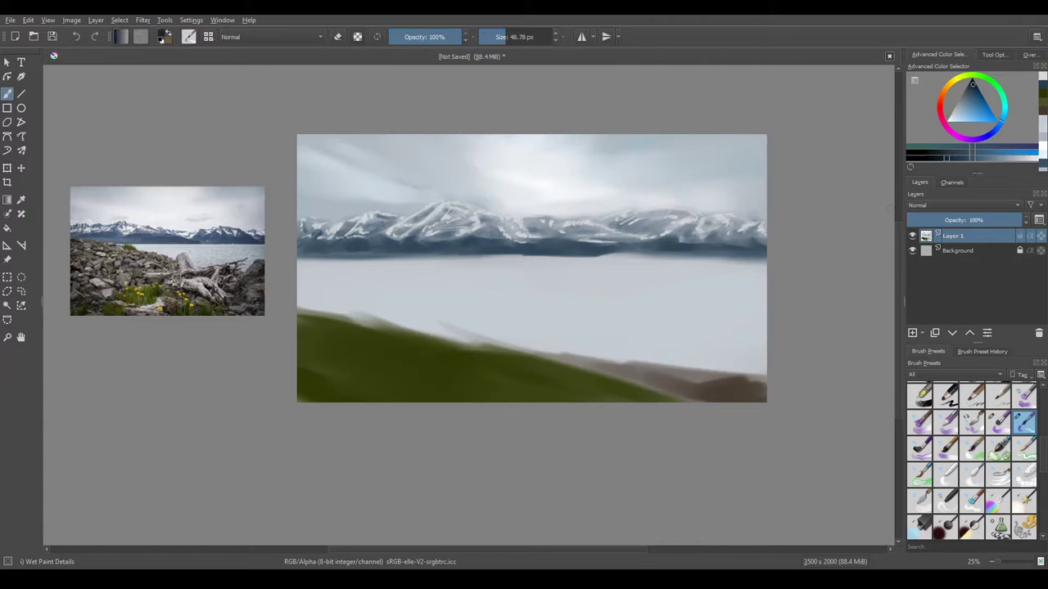
pyautogui.moveTo(302, 247); pyautogui.dragTo(351, 251)
pyautogui.click(958, 158)
pyautogui.moveTo(339, 249)
pyautogui.mouseDown()
pyautogui.moveTo(419, 220)
pyautogui.moveTo(442, 258)
pyautogui.moveTo(442, 233)
pyautogui.mouseUp()
pyautogui.hotkey('ctrl', 'z')
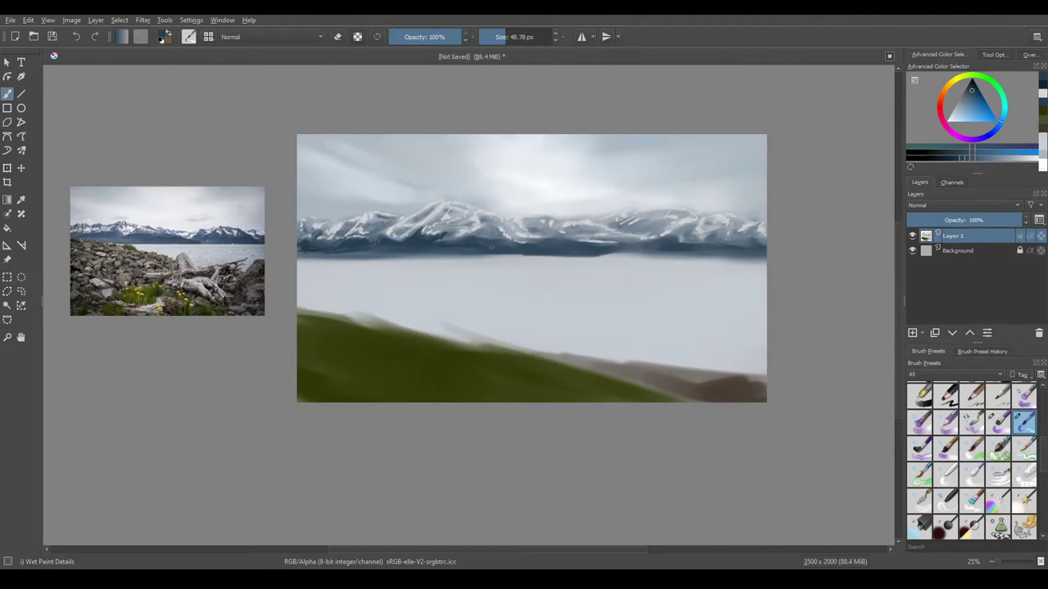
# Step: Paint blue-grey shadow details between the snow patches on the large peak and middle mountains, using a colour sampled from the range
pyautogui.keyDown('ctrl'); pyautogui.click(602, 229); pyautogui.keyUp('ctrl')
pyautogui.moveTo(599, 231); pyautogui.dragTo(606, 225)
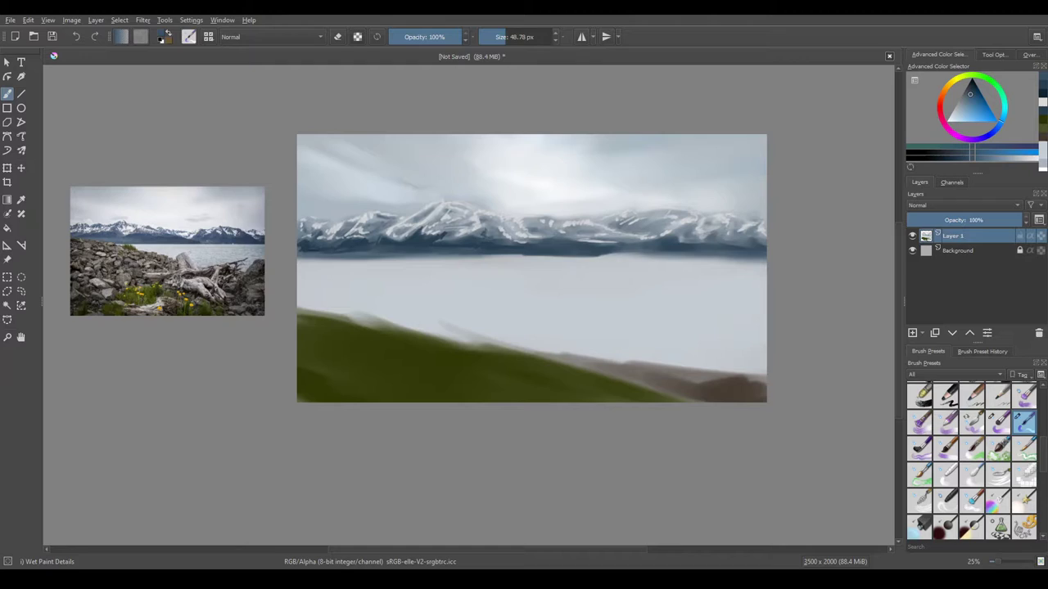
pyautogui.press('k')
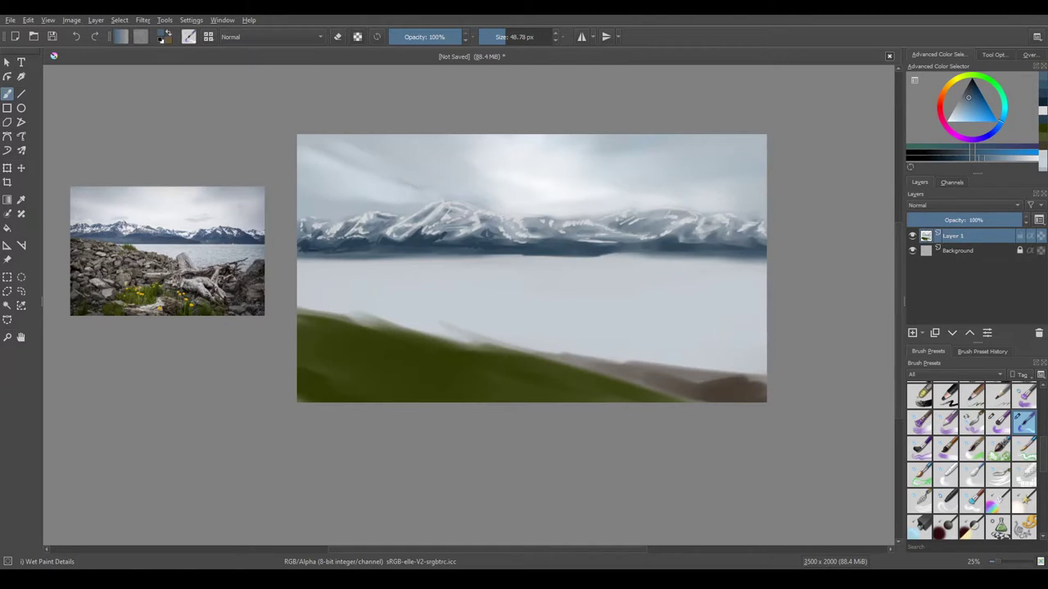
pyautogui.moveTo(404, 225)
pyautogui.mouseDown()
pyautogui.moveTo(392, 233)
pyautogui.moveTo(434, 218)
pyautogui.moveTo(421, 210)
pyautogui.moveTo(455, 239)
pyautogui.moveTo(481, 226)
pyautogui.moveTo(562, 238)
pyautogui.moveTo(502, 250)
pyautogui.moveTo(564, 240)
pyautogui.mouseUp()
pyautogui.moveTo(565, 228); pyautogui.dragTo(586, 237)
pyautogui.moveTo(563, 234); pyautogui.dragTo(575, 240)
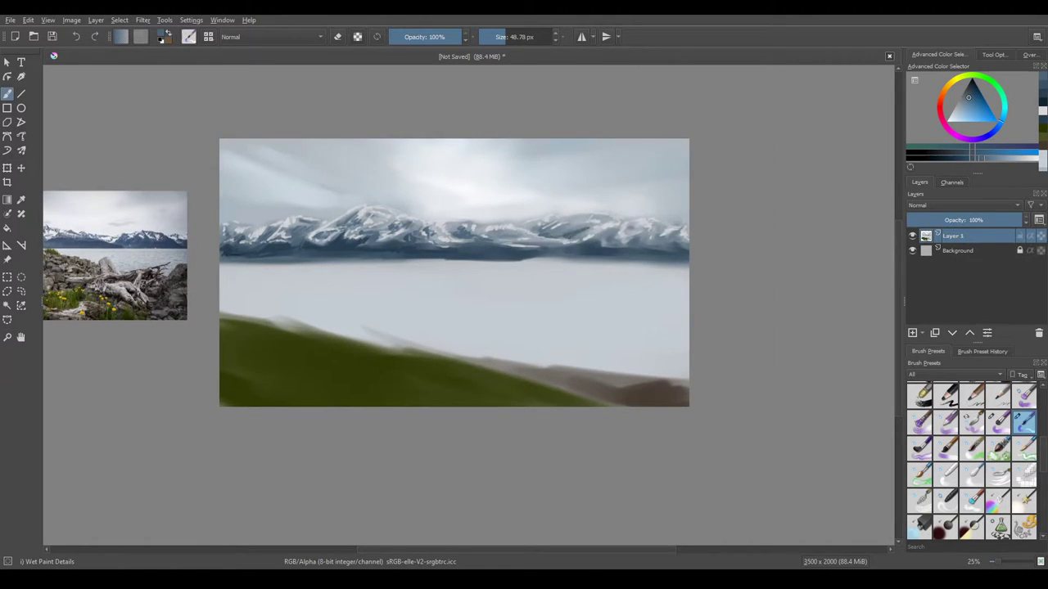
pyautogui.moveTo(538, 271); pyautogui.dragTo(621, 271)
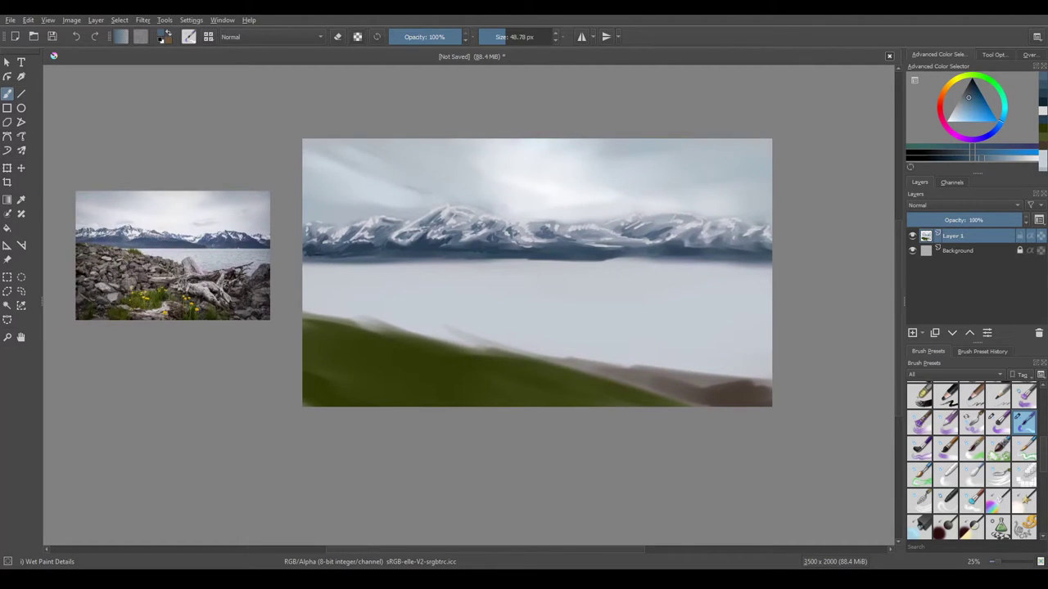
# Step: Refine the middle and right mountain slopes with light grey-blue and dark blue tones sampled from the painting
pyautogui.keyDown('ctrl'); pyautogui.click(671, 233); pyautogui.keyUp('ctrl')
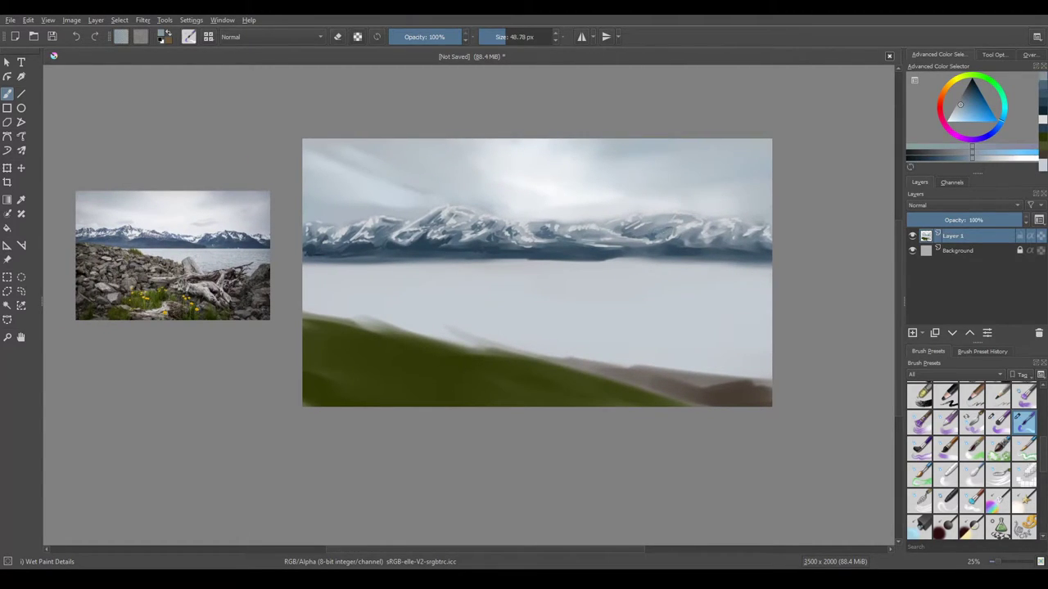
pyautogui.keyDown('ctrl'); pyautogui.click(731, 247); pyautogui.keyUp('ctrl')
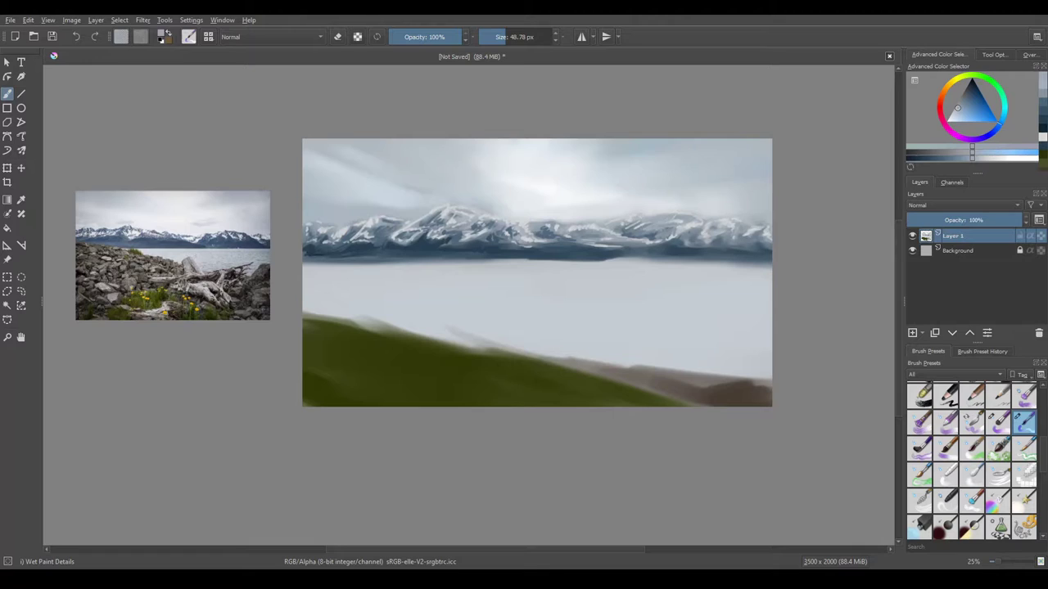
pyautogui.moveTo(569, 232); pyautogui.dragTo(603, 217)
pyautogui.keyDown('ctrl'); pyautogui.click(604, 217); pyautogui.keyUp('ctrl')
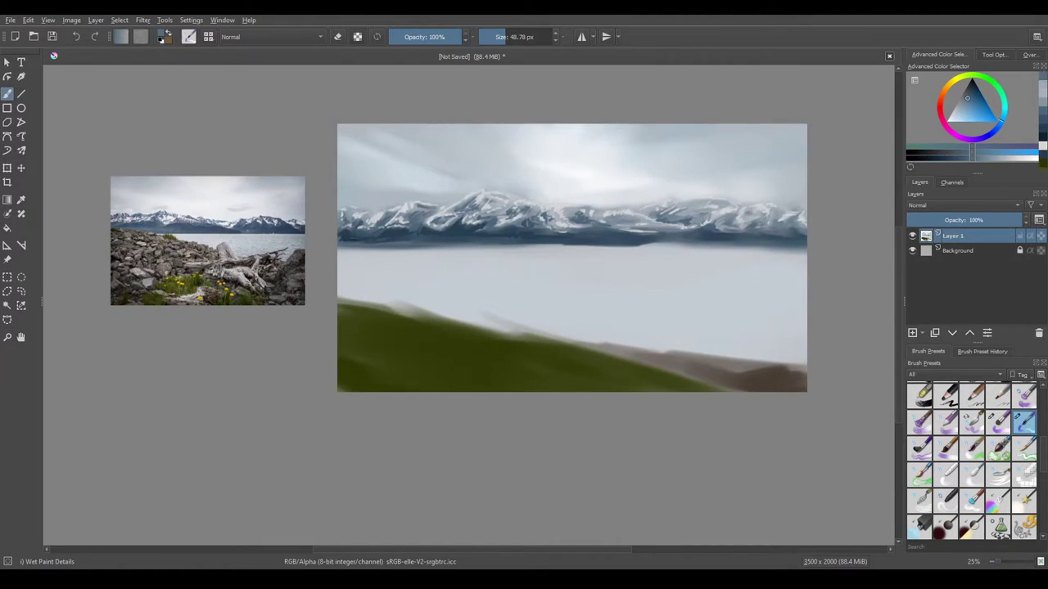
pyautogui.keyDown('ctrl'); pyautogui.click(627, 266); pyautogui.keyUp('ctrl')
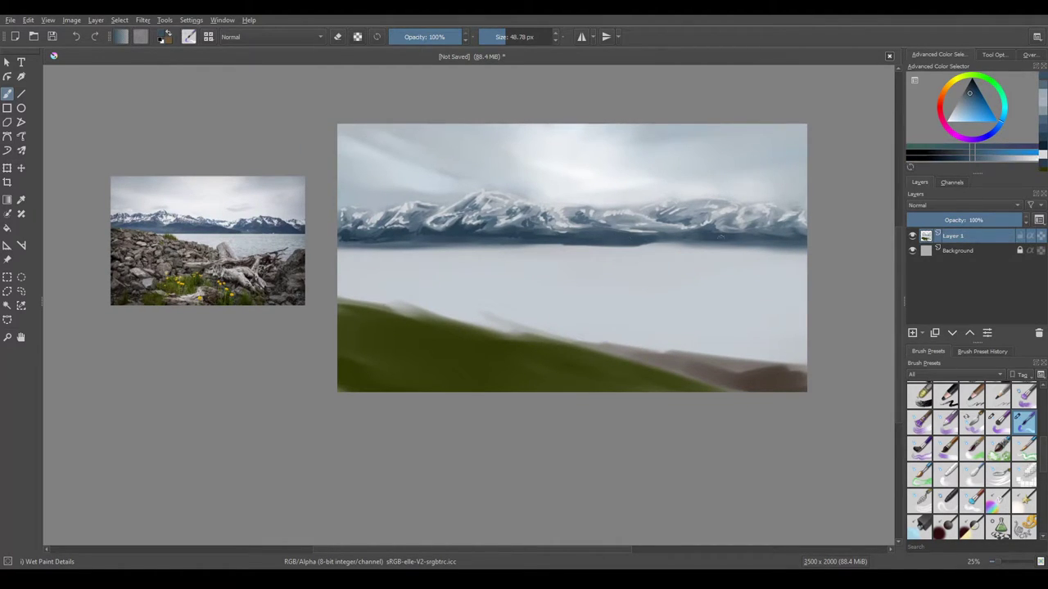
pyautogui.moveTo(674, 298); pyautogui.dragTo(641, 274)
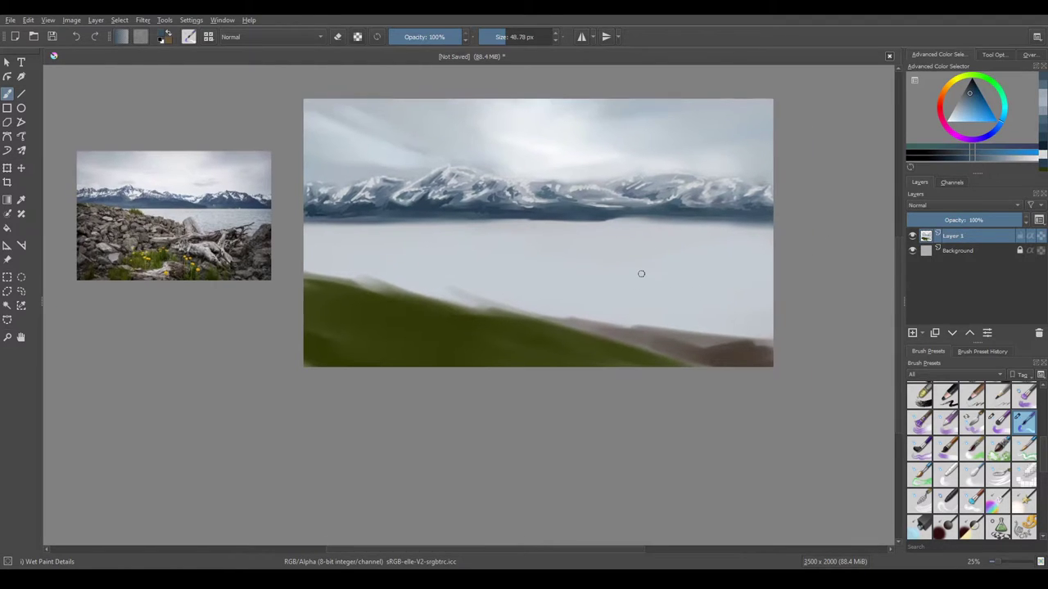
# Step: Paint soft blue-grey cloud tones sampled from the sky over its upper left area, using the Wet Paint brush at 141.91 px
pyautogui.moveTo(391, 316); pyautogui.dragTo(412, 368)
pyautogui.press('/')
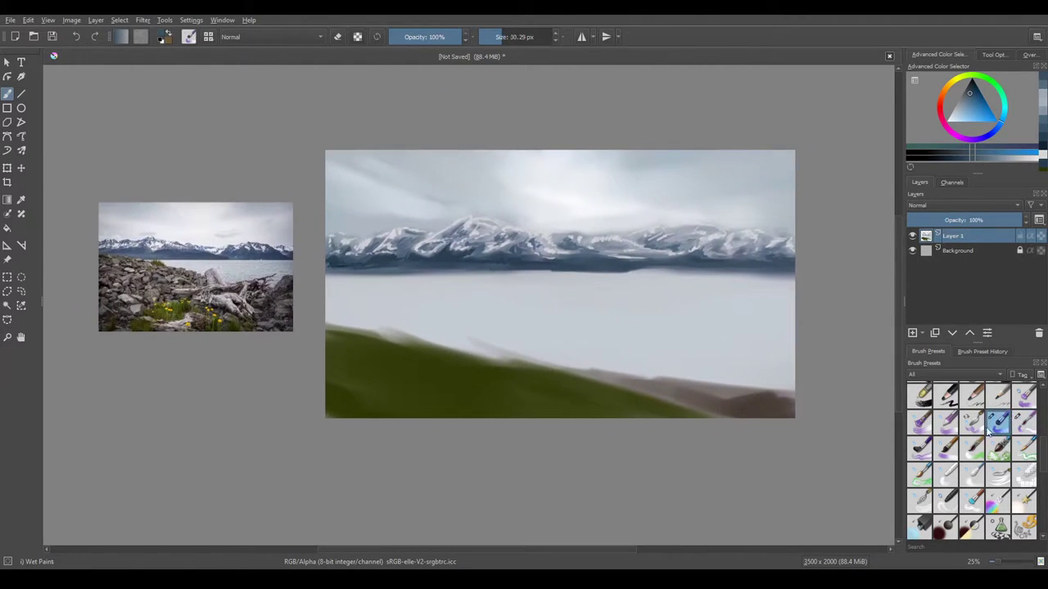
pyautogui.keyDown('ctrl'); pyautogui.click(438, 147); pyautogui.keyUp('ctrl')
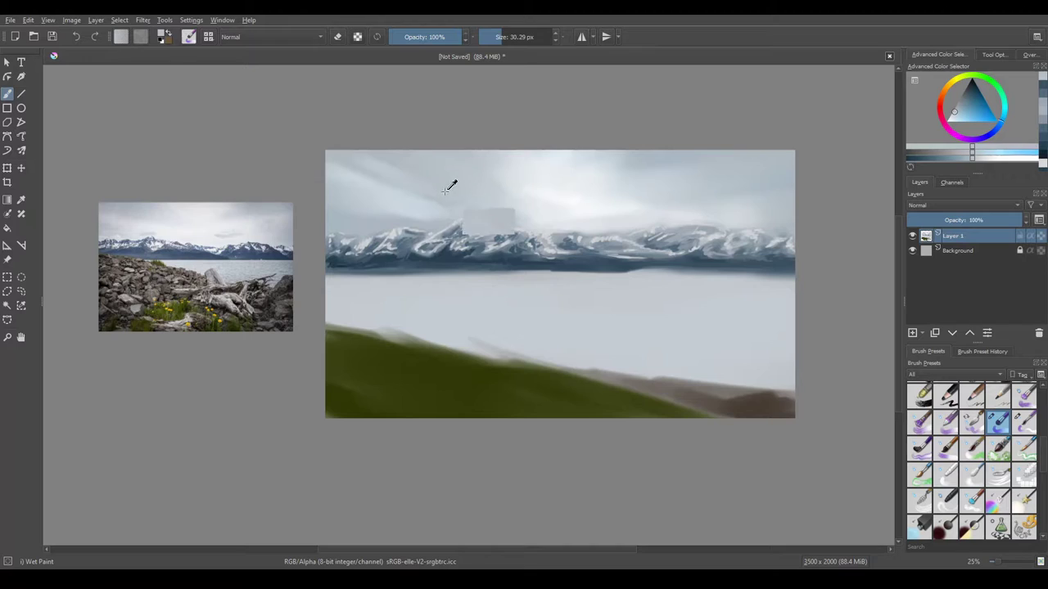
pyautogui.moveTo(423, 145); pyautogui.dragTo(416, 154)
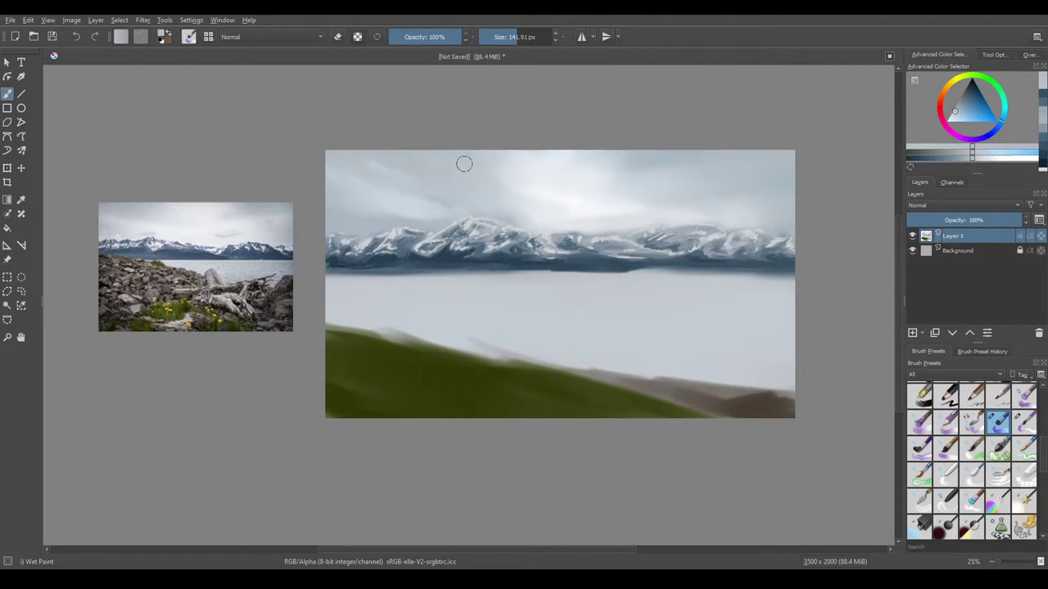
# Step: Refine the clouds across the right and central sky with grey and near-white tones sampled from the painting
pyautogui.keyDown('ctrl'); pyautogui.click(716, 169); pyautogui.keyUp('ctrl')
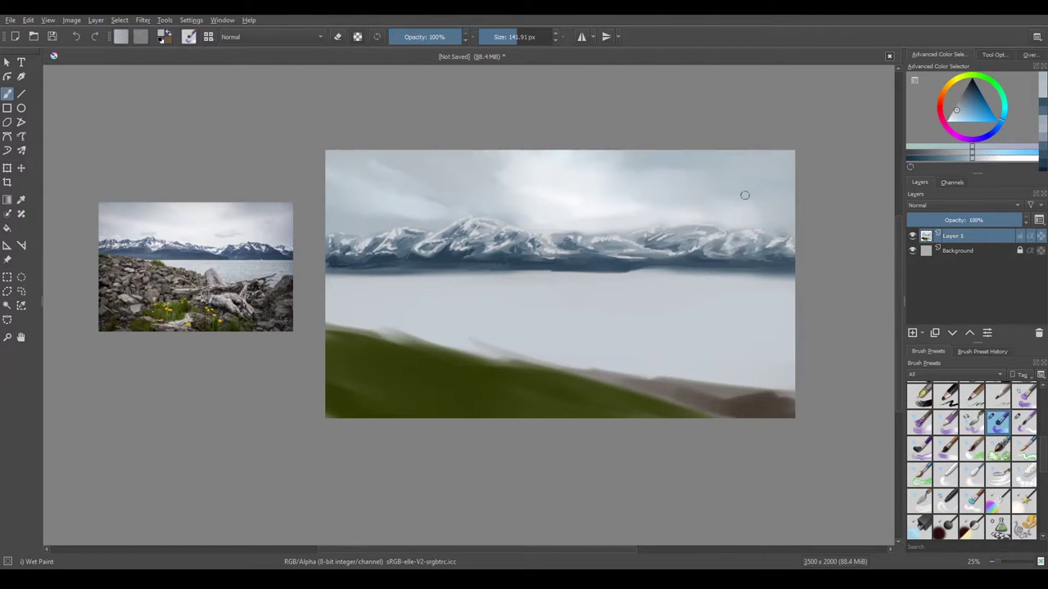
pyautogui.keyDown('ctrl'); pyautogui.click(767, 216); pyautogui.keyUp('ctrl')
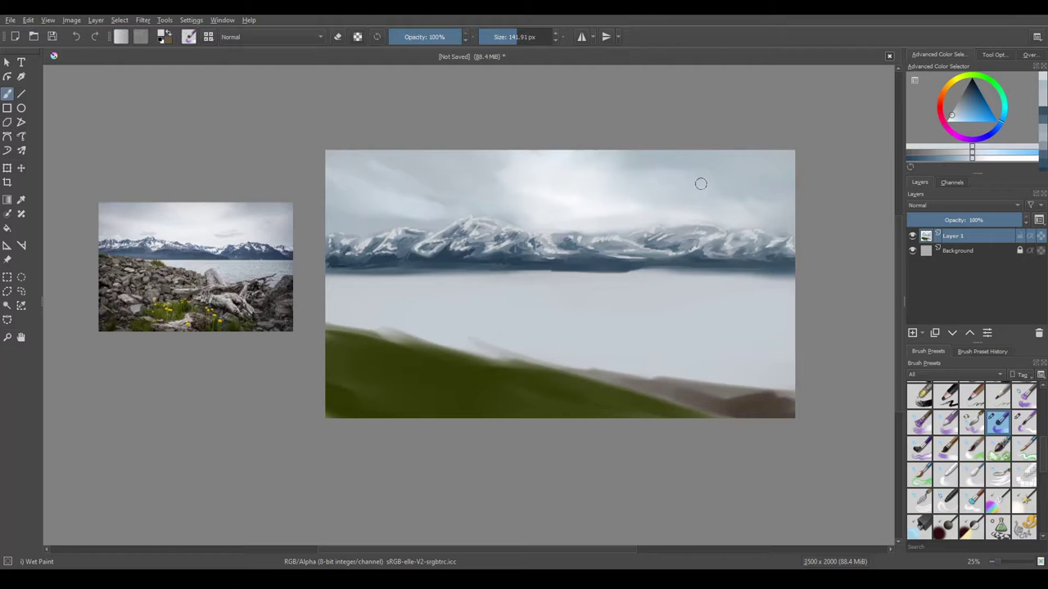
pyautogui.keyDown('ctrl'); pyautogui.click(671, 197); pyautogui.keyUp('ctrl')
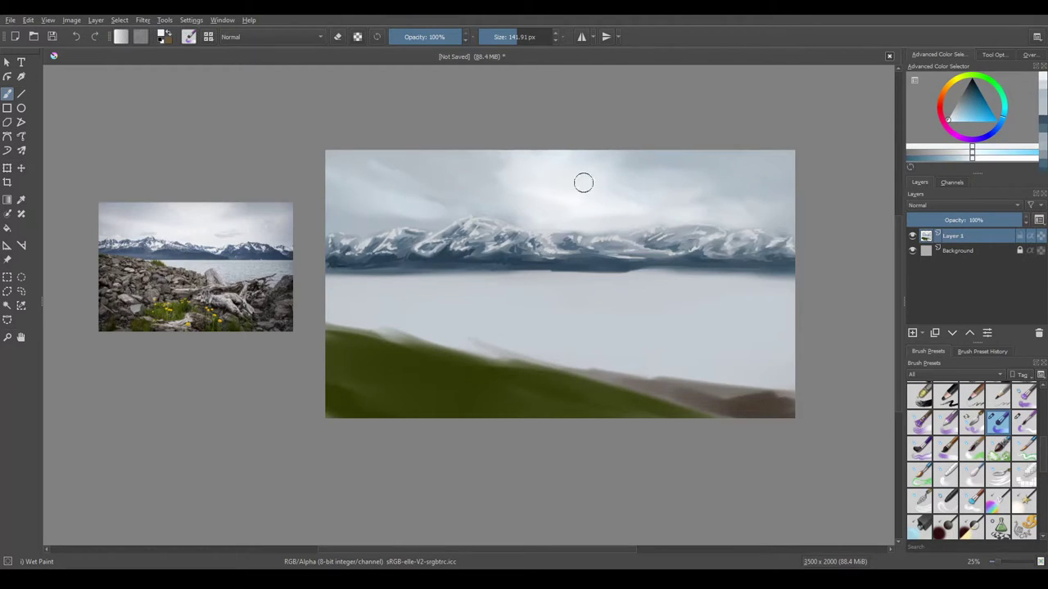
pyautogui.keyDown('ctrl'); pyautogui.click(549, 192); pyautogui.keyUp('ctrl')
pyautogui.keyDown('ctrl'); pyautogui.click(463, 150); pyautogui.keyUp('ctrl')
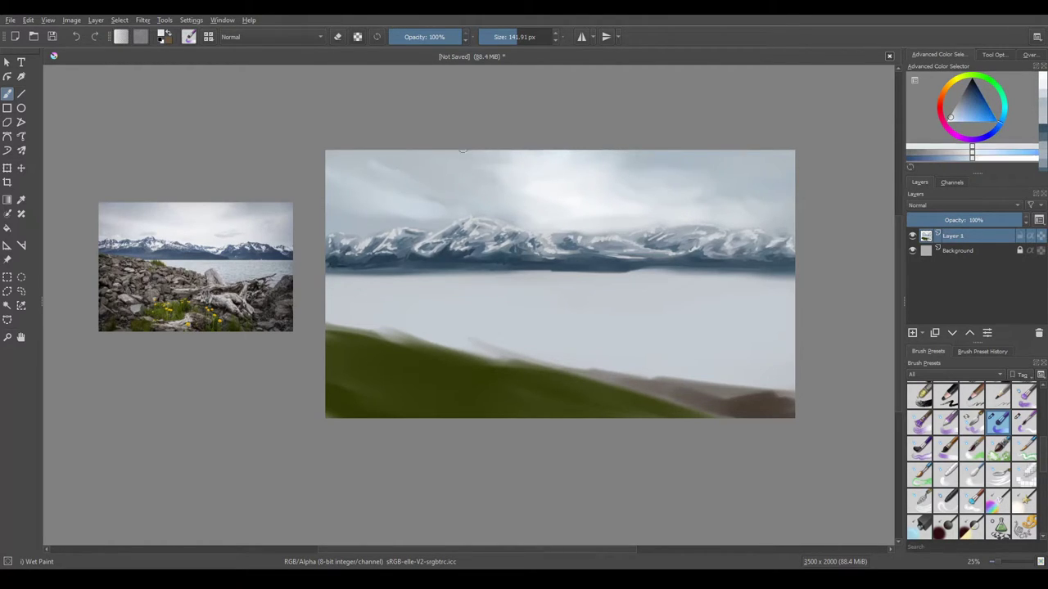
# Step: Blend more cloud shapes into the left sky and around the bright centre with sampled grey and white tones
pyautogui.moveTo(491, 191); pyautogui.dragTo(571, 196)
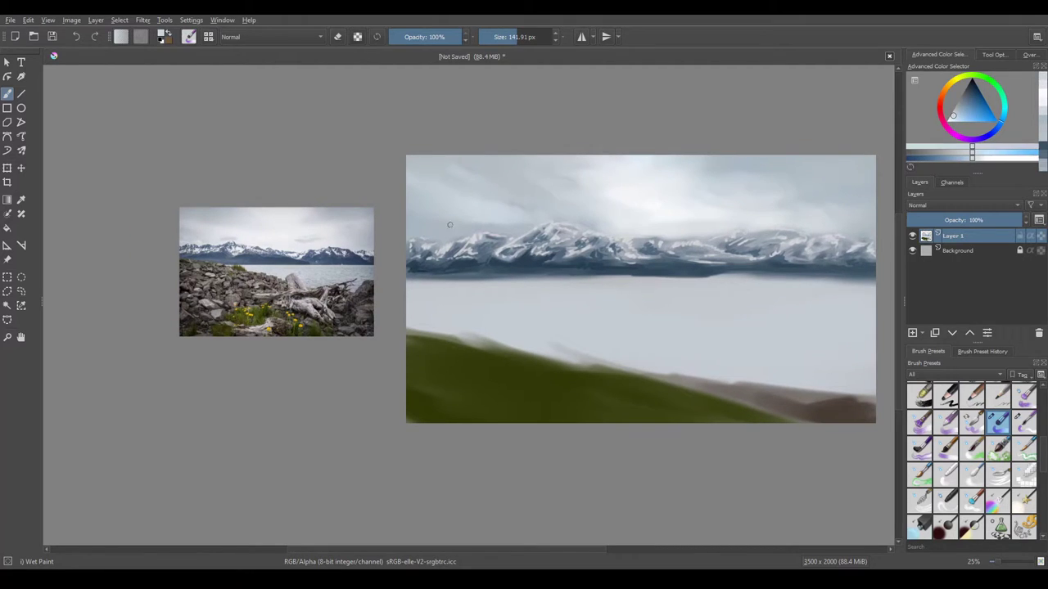
pyautogui.keyDown('ctrl'); pyautogui.click(453, 197); pyautogui.keyUp('ctrl')
pyautogui.keyDown('ctrl'); pyautogui.click(448, 176); pyautogui.keyUp('ctrl')
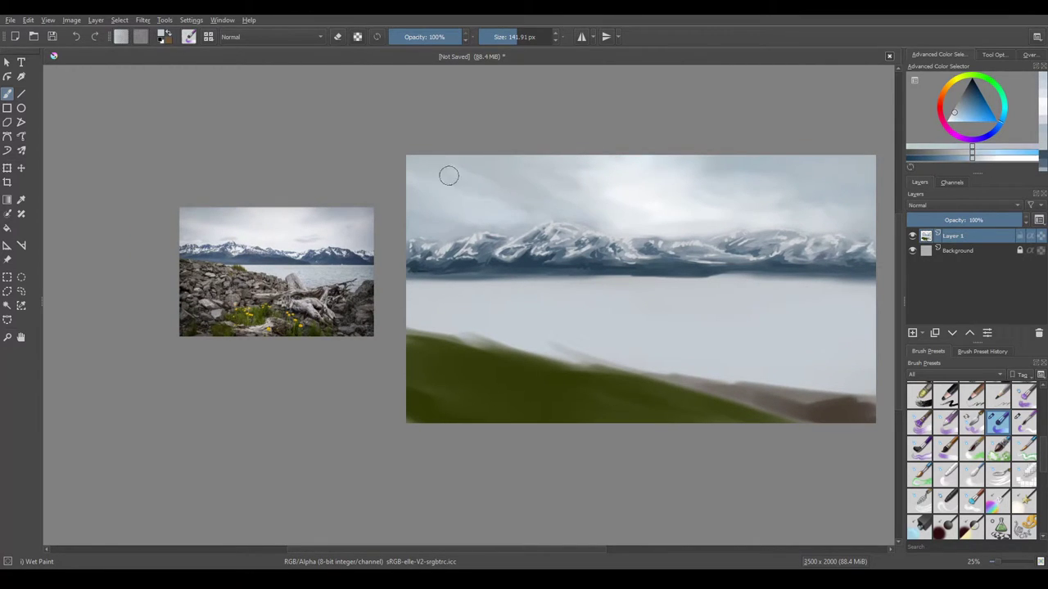
pyautogui.keyDown('ctrl'); pyautogui.click(641, 201); pyautogui.keyUp('ctrl')
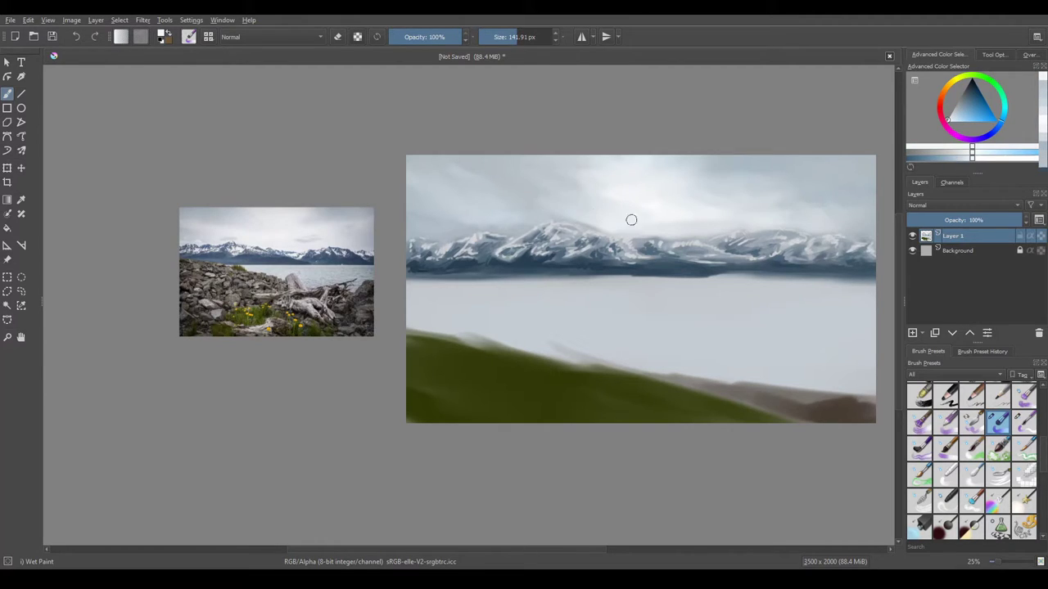
pyautogui.keyDown('ctrl'); pyautogui.click(584, 188); pyautogui.keyUp('ctrl')
pyautogui.keyDown('ctrl'); pyautogui.click(533, 215); pyautogui.keyUp('ctrl')
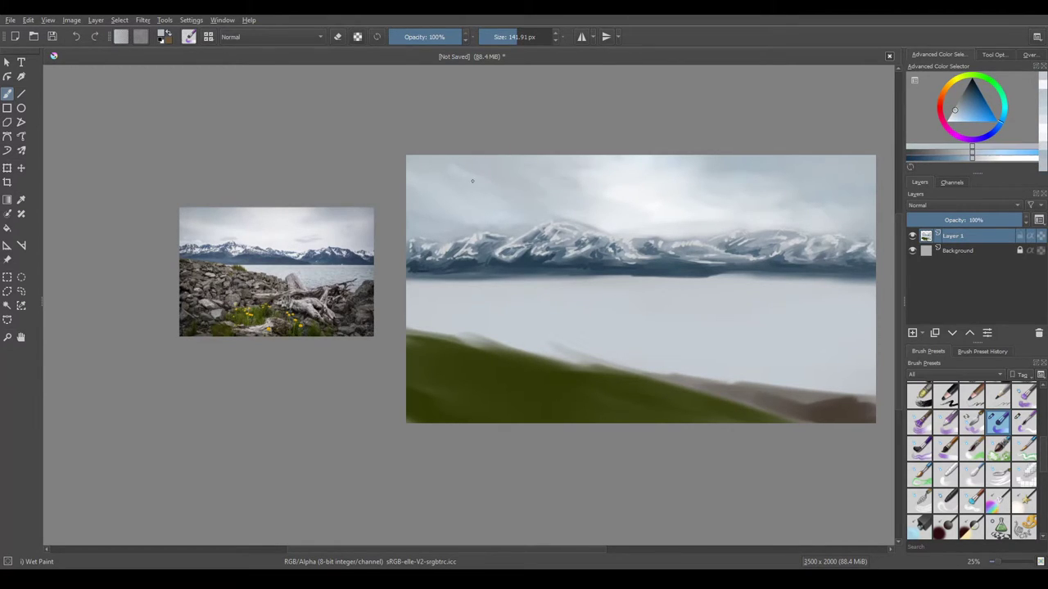
# Step: Paint grey shading and pale cloud streaks into the right sky above the mountains, using tones sampled from the sky
pyautogui.moveTo(713, 174); pyautogui.dragTo(474, 196)
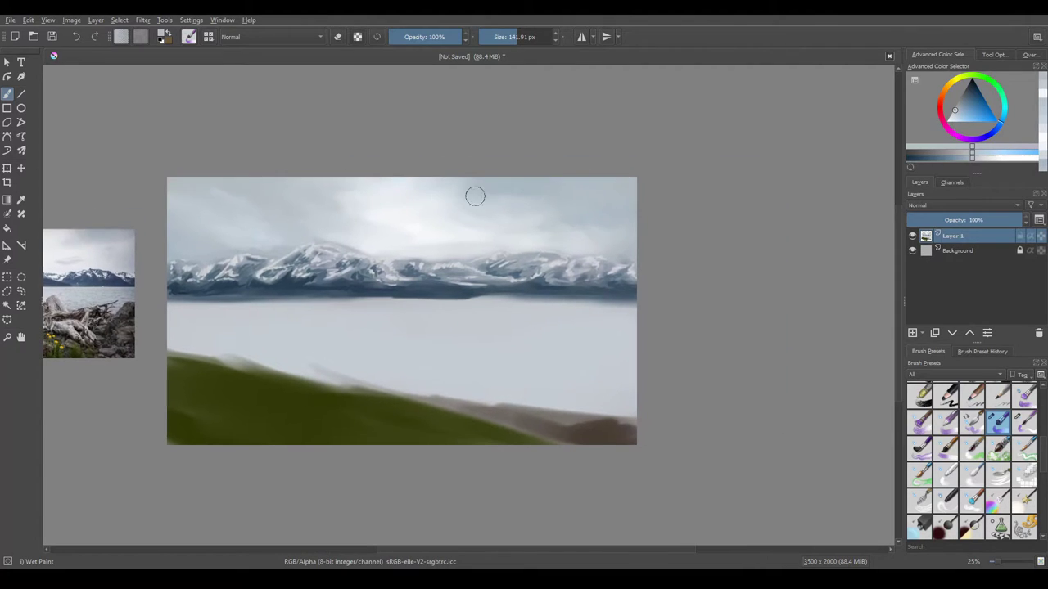
pyautogui.moveTo(573, 229); pyautogui.dragTo(625, 234)
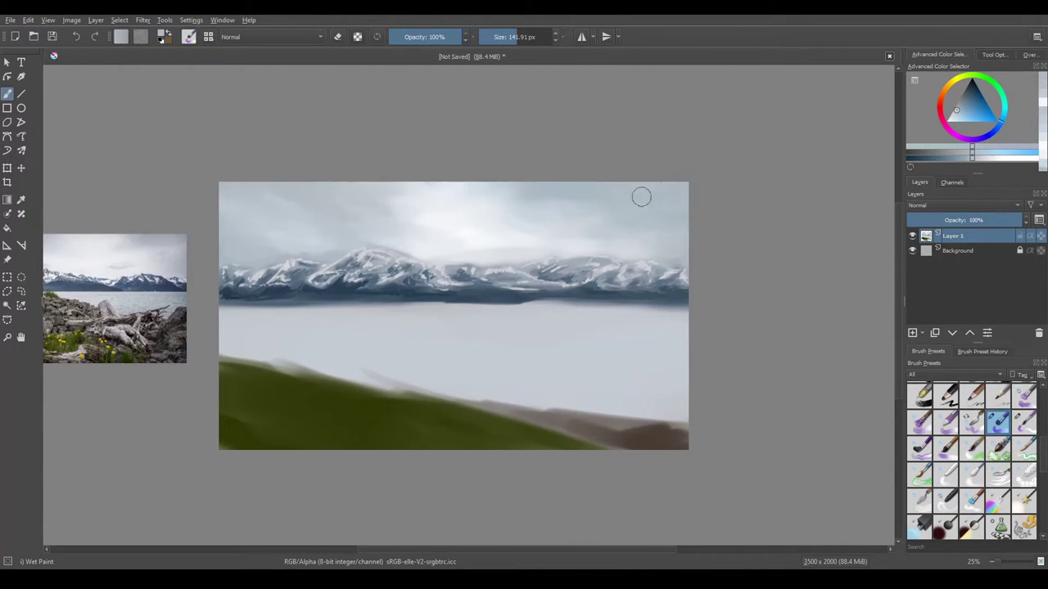
pyautogui.keyDown('ctrl'); pyautogui.click(491, 216); pyautogui.keyUp('ctrl')
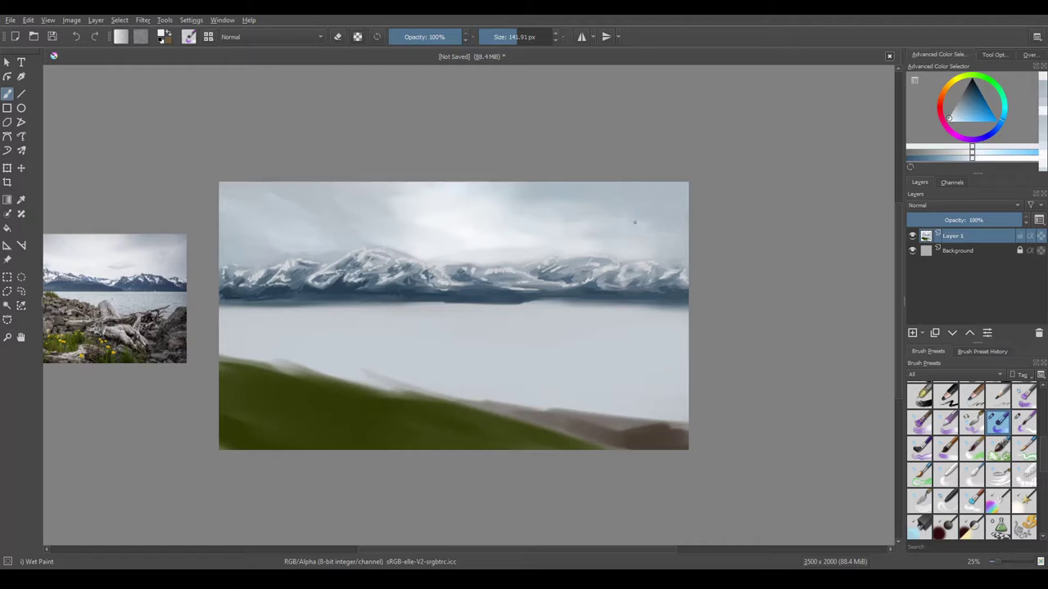
pyautogui.moveTo(635, 221); pyautogui.dragTo(620, 232)
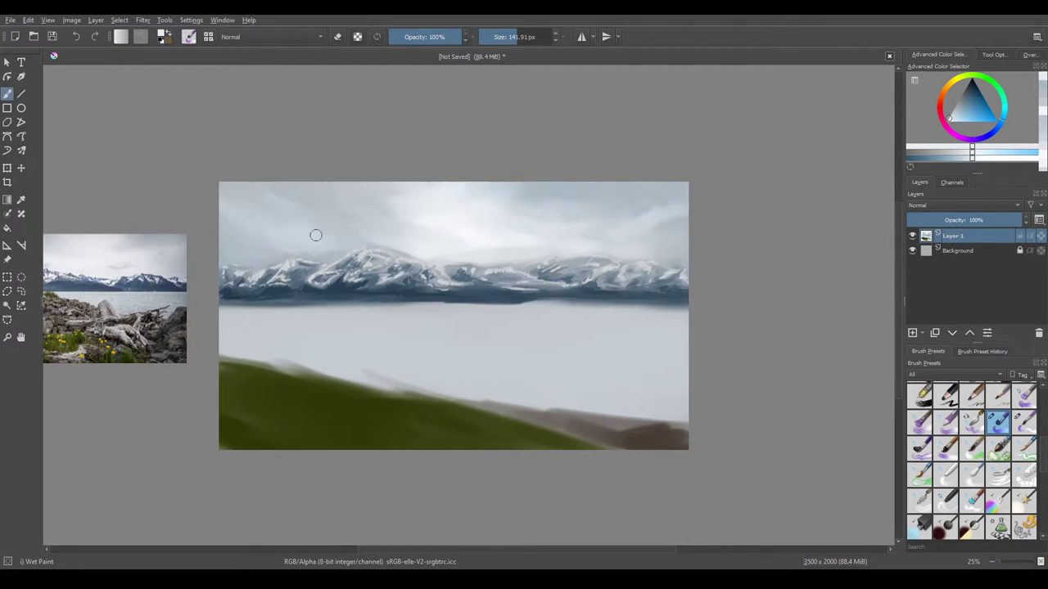
pyautogui.moveTo(316, 236)
pyautogui.mouseDown()
pyautogui.moveTo(386, 239)
pyautogui.moveTo(422, 217)
pyautogui.moveTo(431, 235)
pyautogui.moveTo(408, 242)
pyautogui.moveTo(470, 250)
pyautogui.moveTo(411, 244)
pyautogui.moveTo(395, 209)
pyautogui.moveTo(458, 243)
pyautogui.mouseUp()
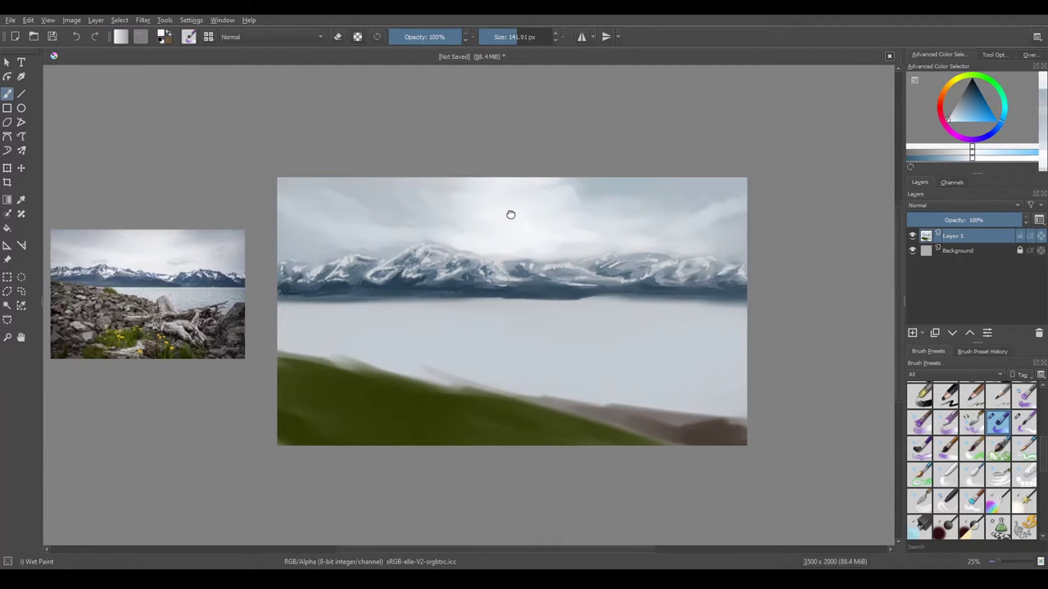
# Step: Brighten the central sky and add a thin blue-grey cloud streak beside it with the brush reduced to 36.75 px
pyautogui.keyDown('ctrl'); pyautogui.click(524, 212); pyautogui.keyUp('ctrl')
pyautogui.moveTo(559, 227)
pyautogui.mouseDown()
pyautogui.moveTo(542, 225)
pyautogui.moveTo(571, 224)
pyautogui.mouseUp()
pyautogui.press('[')
pyautogui.press('[')
pyautogui.press('[')
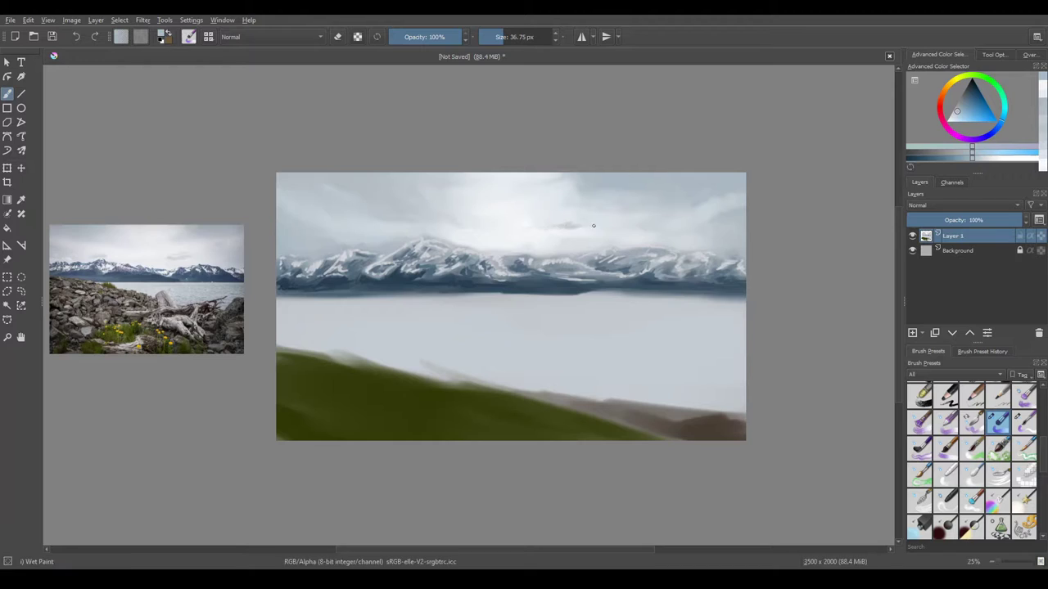
# Step: Paint near-white snow highlights on the large peak and along the middle and right ridges with the Wet Paint Details brush
pyautogui.moveTo(378, 210)
pyautogui.mouseDown()
pyautogui.moveTo(425, 194)
pyautogui.moveTo(472, 220)
pyautogui.moveTo(461, 250)
pyautogui.mouseUp()
pyautogui.press('/')
pyautogui.keyDown('ctrl'); pyautogui.click(548, 280); pyautogui.keyUp('ctrl')
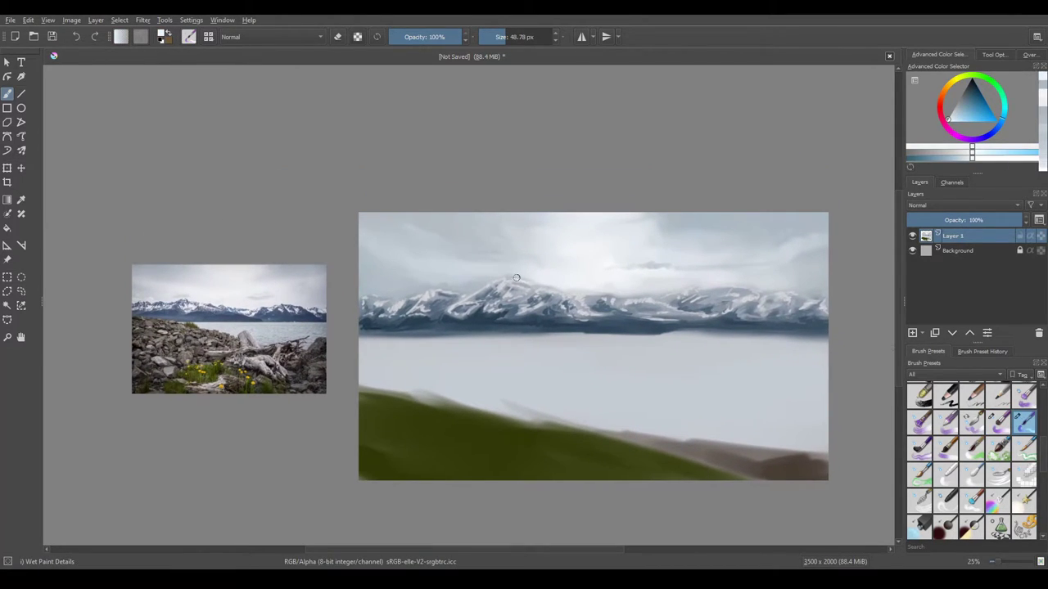
pyautogui.moveTo(514, 275)
pyautogui.mouseDown()
pyautogui.moveTo(539, 285)
pyautogui.moveTo(504, 283)
pyautogui.moveTo(553, 290)
pyautogui.moveTo(494, 278)
pyautogui.mouseUp()
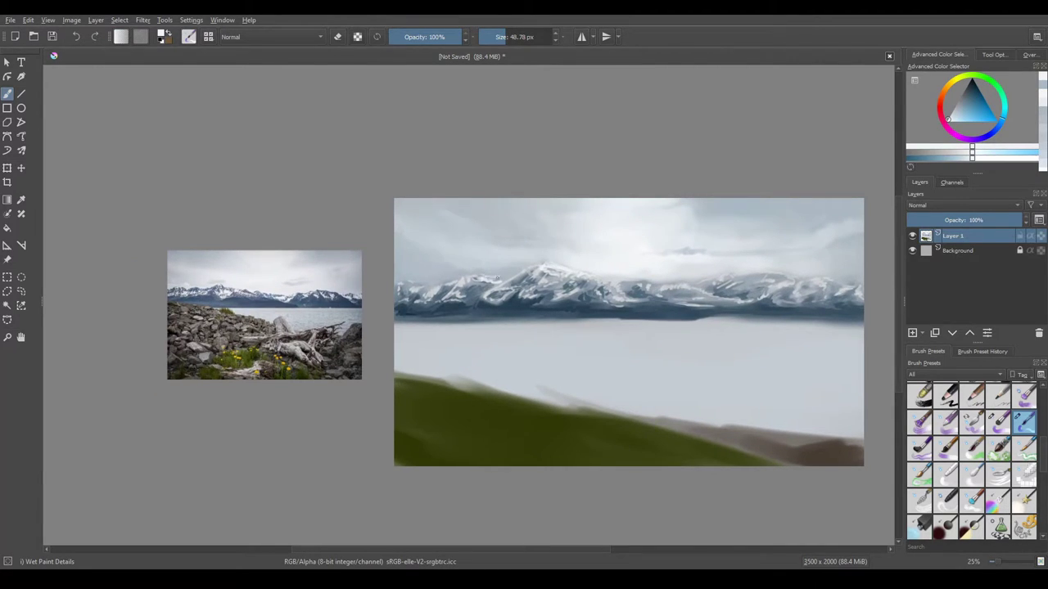
pyautogui.hscroll(3, 491, 280)
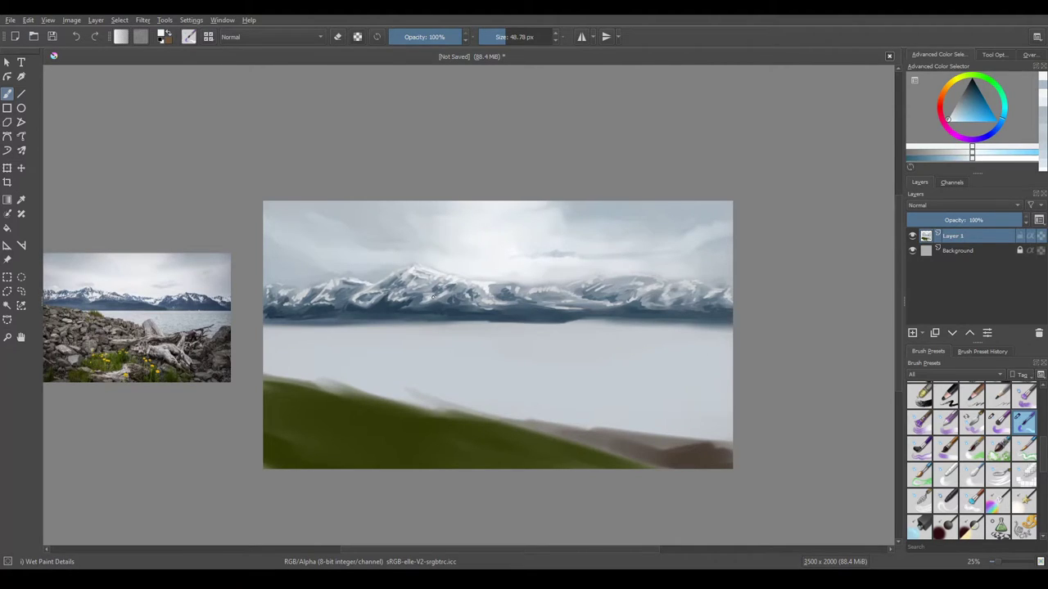
pyautogui.moveTo(528, 295); pyautogui.dragTo(467, 267)
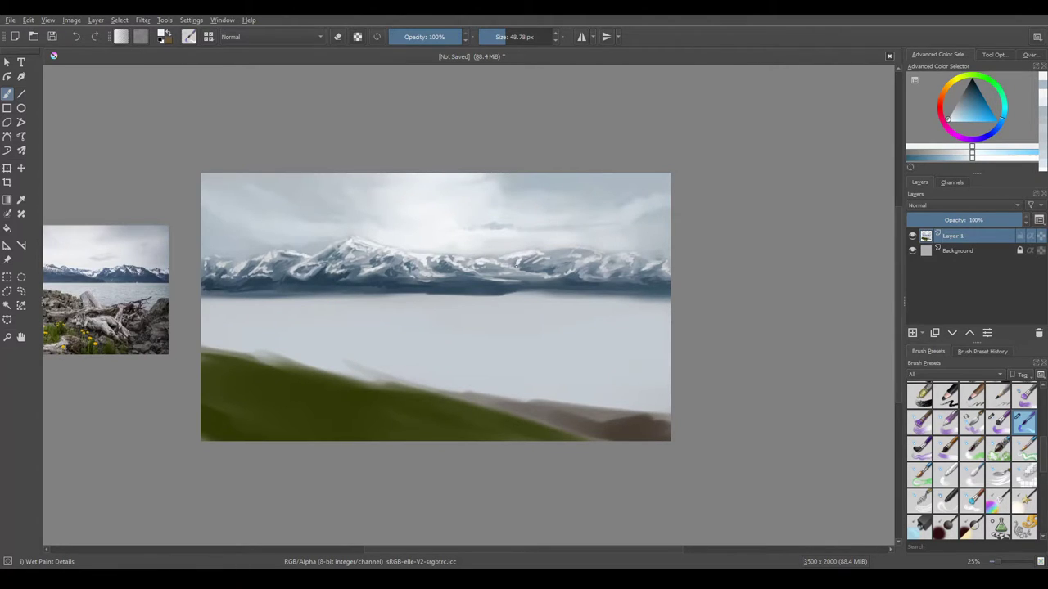
pyautogui.moveTo(527, 270)
pyautogui.mouseDown()
pyautogui.moveTo(538, 288)
pyautogui.moveTo(493, 342)
pyautogui.moveTo(446, 337)
pyautogui.moveTo(442, 325)
pyautogui.mouseUp()
# Step: Paint the bright sky's reflection in the middle of the water and grey-blue tones around it, using the Wet Paint brush at 233.72 px
pyautogui.click(998, 422)
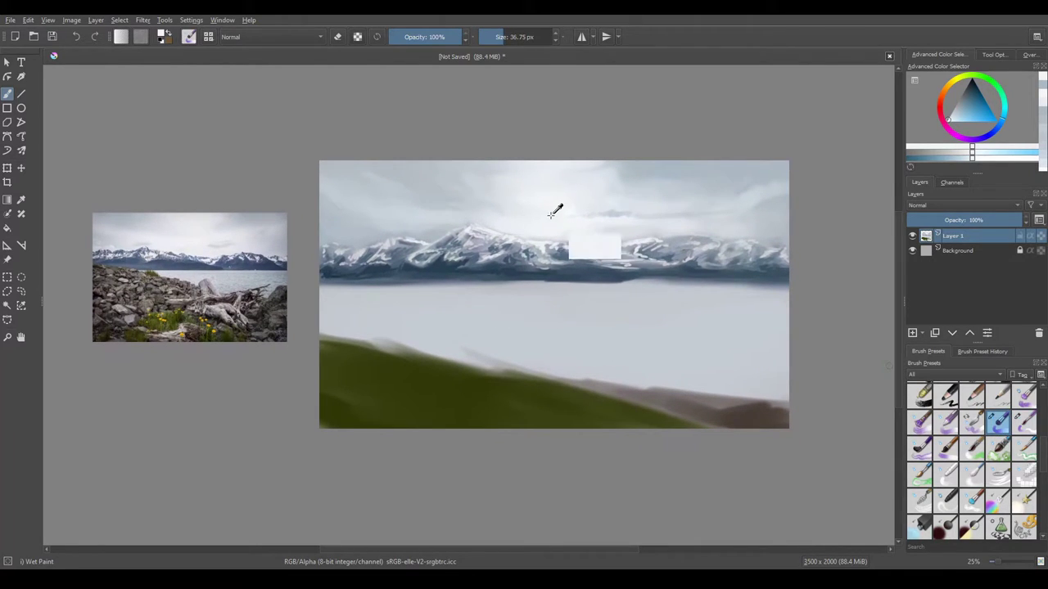
pyautogui.moveTo(517, 295)
pyautogui.keyDown('shift'); pyautogui.mouseDown()
pyautogui.moveTo(477, 290)
pyautogui.moveTo(509, 289)
pyautogui.moveTo(474, 298)
pyautogui.moveTo(569, 294)
pyautogui.moveTo(417, 304)
pyautogui.moveTo(706, 300)
pyautogui.moveTo(600, 296)
pyautogui.moveTo(677, 311)
pyautogui.moveTo(436, 310)
pyautogui.moveTo(568, 322)
pyautogui.moveTo(558, 338)
pyautogui.moveTo(568, 356)
pyautogui.moveTo(531, 341)
pyautogui.moveTo(587, 337)
pyautogui.moveTo(455, 324)
pyautogui.moveTo(513, 302)
pyautogui.moveTo(560, 316)
pyautogui.moveTo(547, 363)
pyautogui.mouseUp(); pyautogui.keyUp('shift')
pyautogui.keyDown('ctrl'); pyautogui.click(683, 347); pyautogui.keyUp('ctrl')
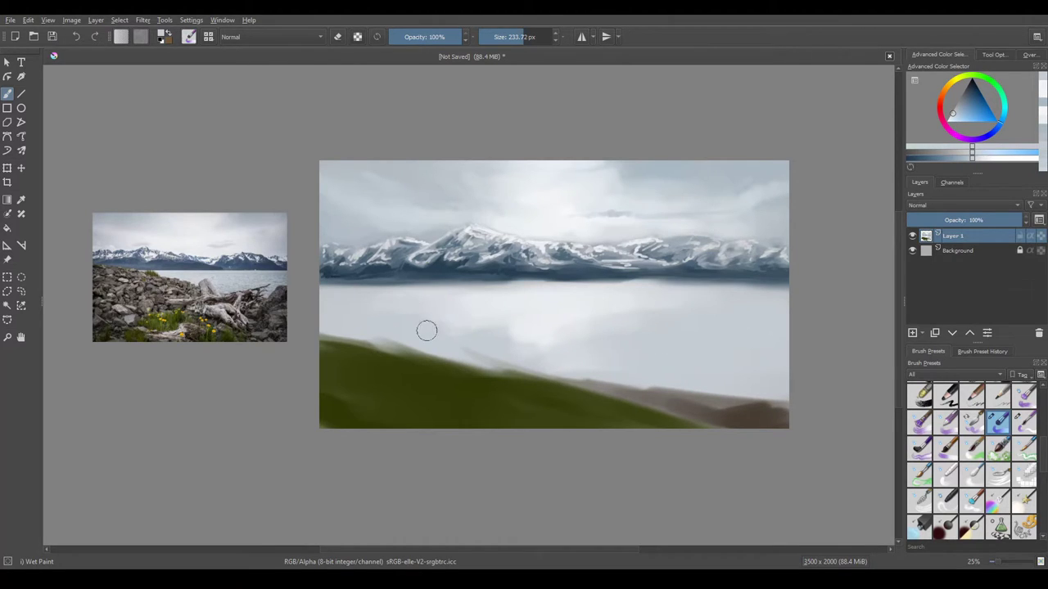
# Step: Paint thin horizontal grey-blue ripples on the upper water with the Wet Paint Details brush at 17.98 px
pyautogui.hscroll(2, 545, 339)
pyautogui.scroll(-1, 545, 339)
pyautogui.click(1023, 421)
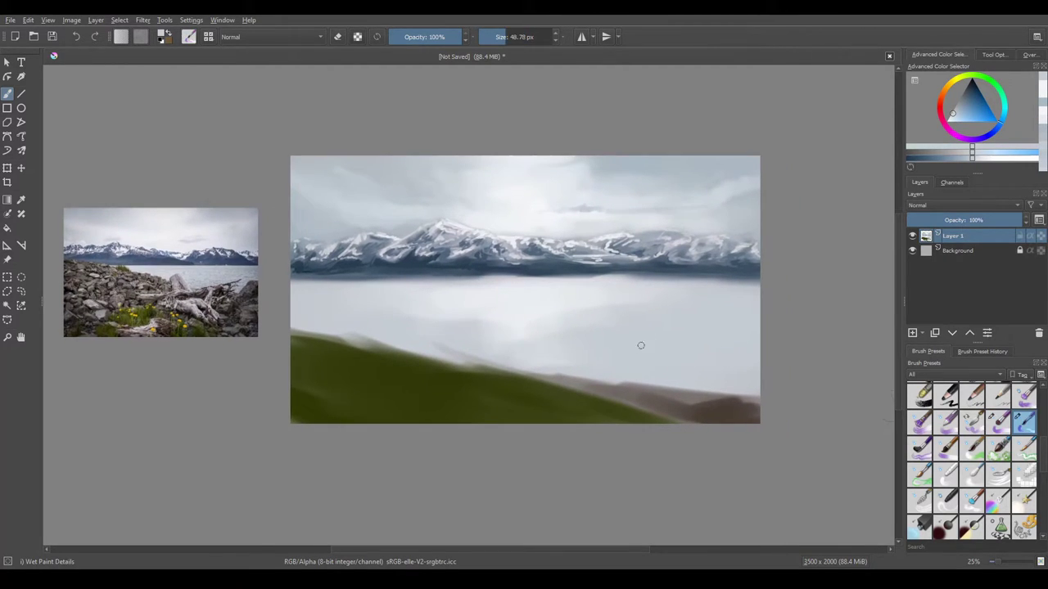
pyautogui.press('[')
pyautogui.press('[')
pyautogui.press('[')
pyautogui.keyDown('ctrl'); pyautogui.click(686, 319); pyautogui.keyUp('ctrl')
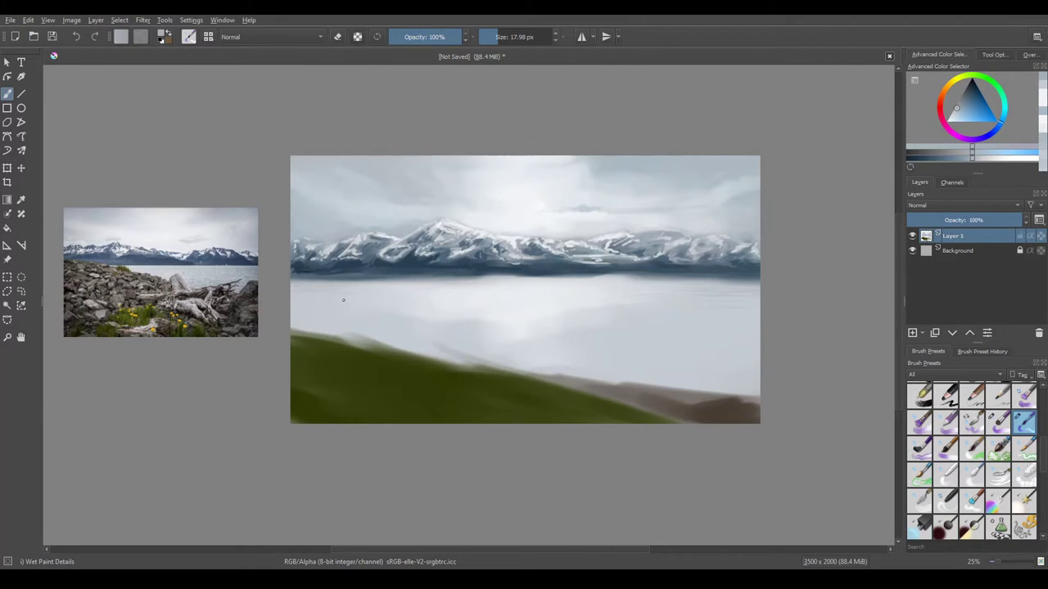
# Step: Extend the grey-blue ripples down the right side of the water to the shore and across the left side
pyautogui.hscroll(1, 563, 314)
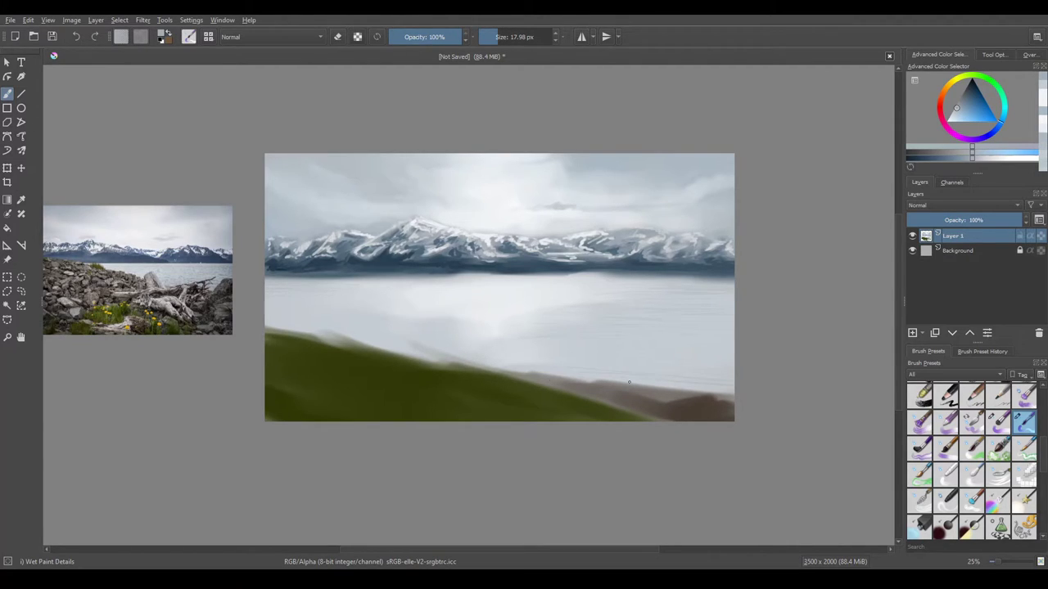
pyautogui.moveTo(629, 382); pyautogui.dragTo(664, 384)
pyautogui.moveTo(434, 350); pyautogui.dragTo(458, 372)
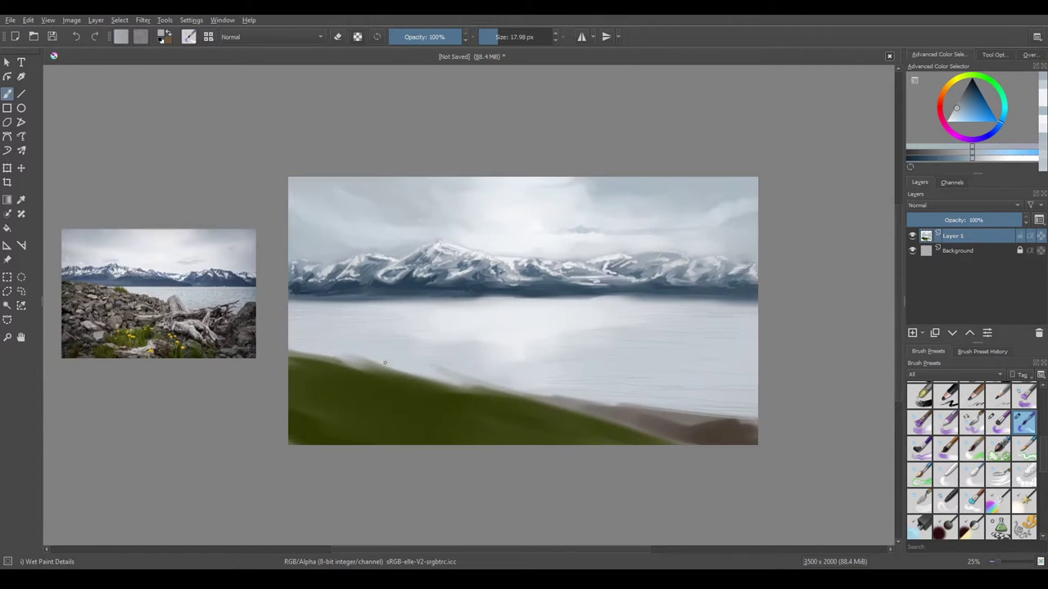
# Step: Add pale ripples around the central reflection and sharpen the waterline below the mountains with a light tone sampled from the water
pyautogui.keyDown('ctrl'); pyautogui.click(487, 332); pyautogui.keyUp('ctrl')
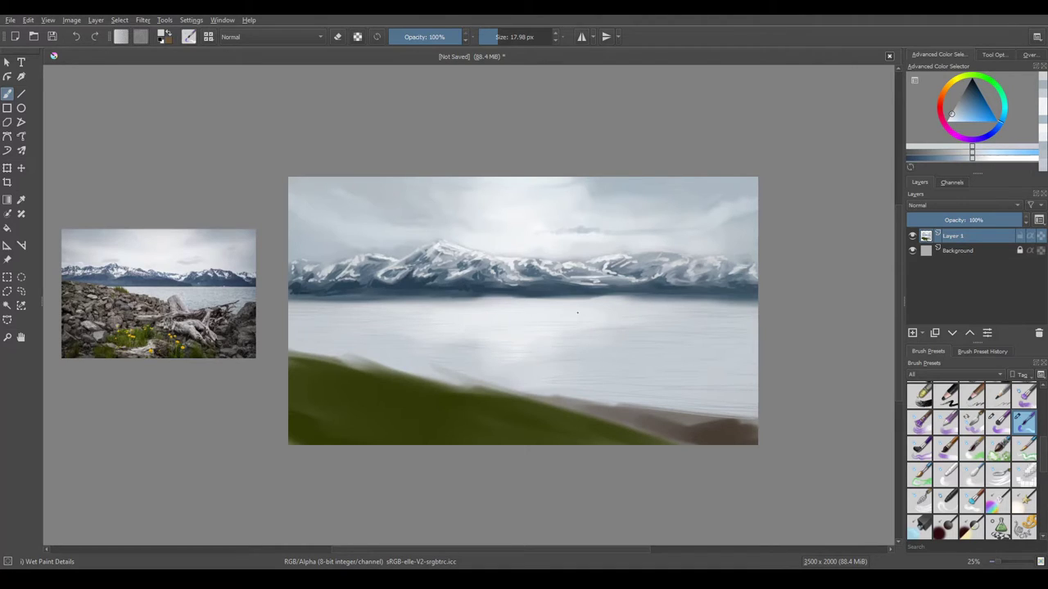
pyautogui.moveTo(385, 296); pyautogui.dragTo(473, 298)
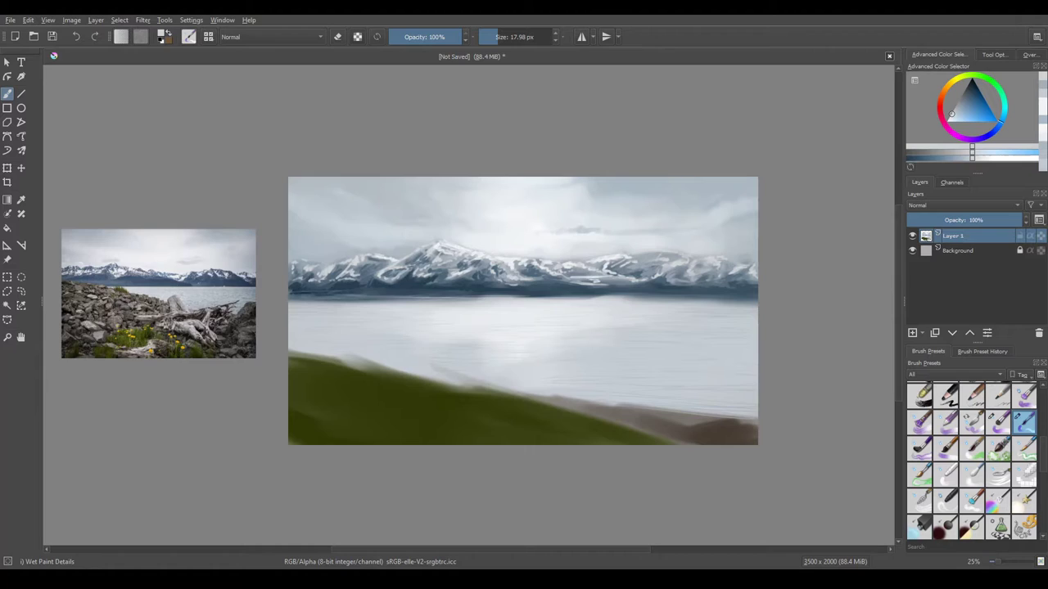
pyautogui.moveTo(546, 296); pyautogui.dragTo(756, 300)
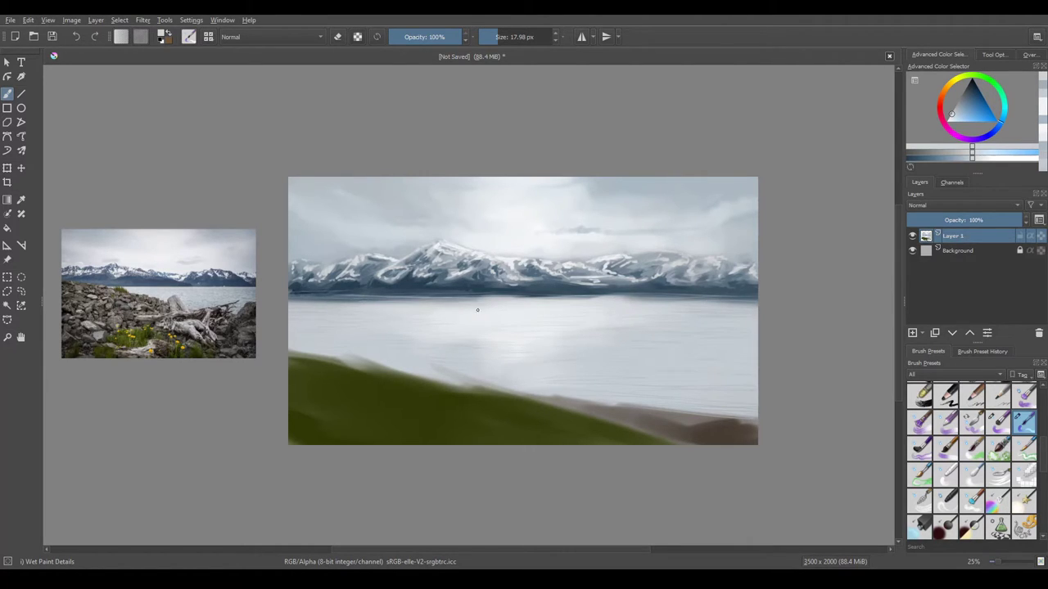
# Step: Paint darker blue-grey ripples on the lower right water and at its left edge, using a colour sampled near the waterline
pyautogui.keyDown('ctrl'); pyautogui.click(748, 301); pyautogui.keyUp('ctrl')
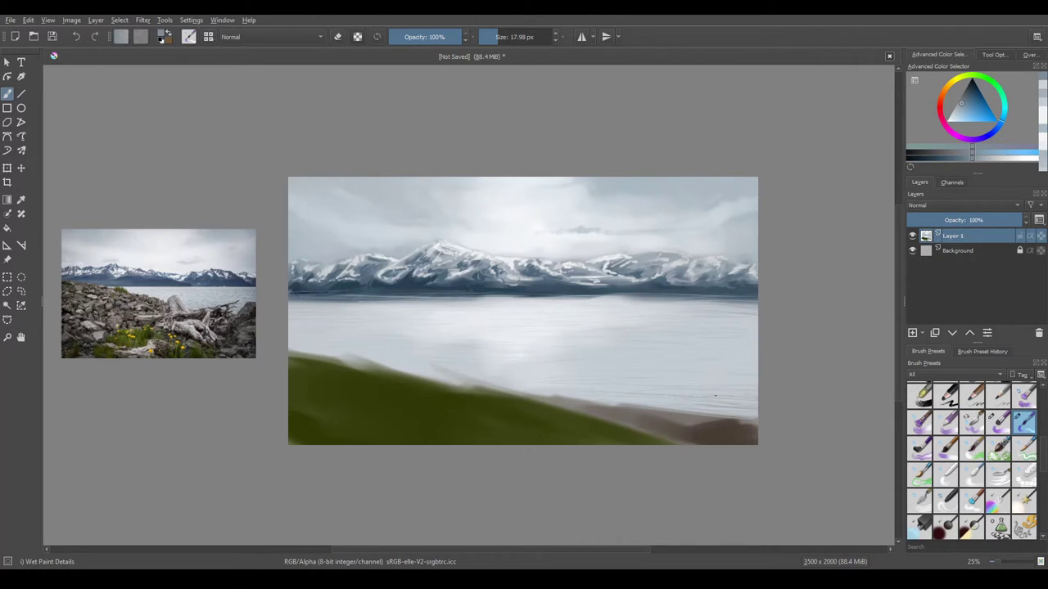
pyautogui.moveTo(676, 372); pyautogui.dragTo(740, 375)
pyautogui.moveTo(289, 322); pyautogui.dragTo(310, 322)
# Step: Save the painting as "landscape practice"
pyautogui.scroll(-2, 510, 381)
pyautogui.scroll(1, 510, 381)
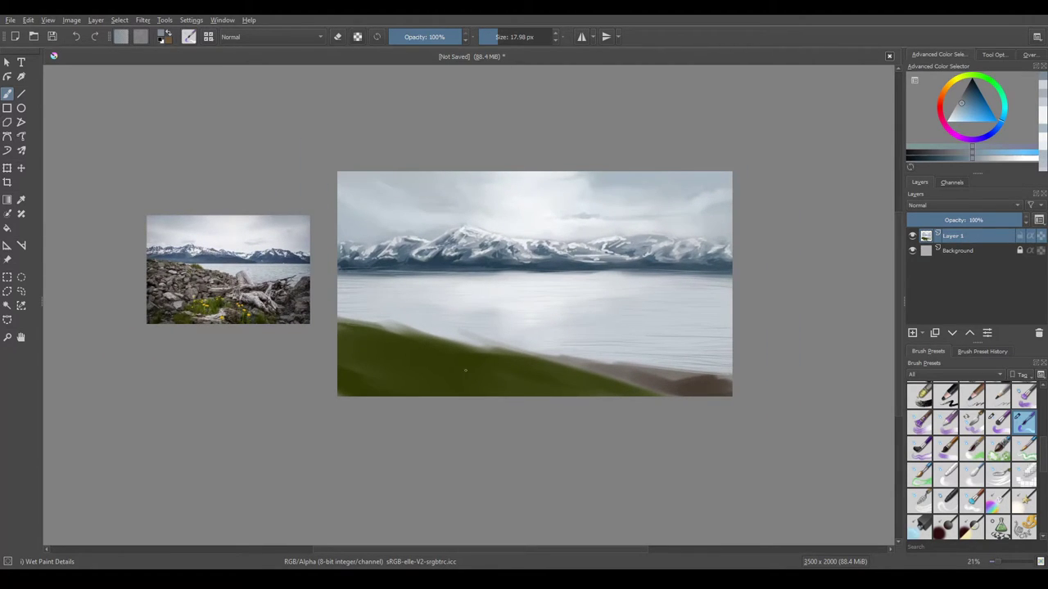
pyautogui.hotkey('ctrl', 's')
# Step: Sample the dark green of the hill and paint fine grass blades along its upper left edge
pyautogui.moveTo(465, 370); pyautogui.dragTo(488, 366)
pyautogui.keyDown('ctrl'); pyautogui.click(427, 370); pyautogui.keyUp('ctrl')
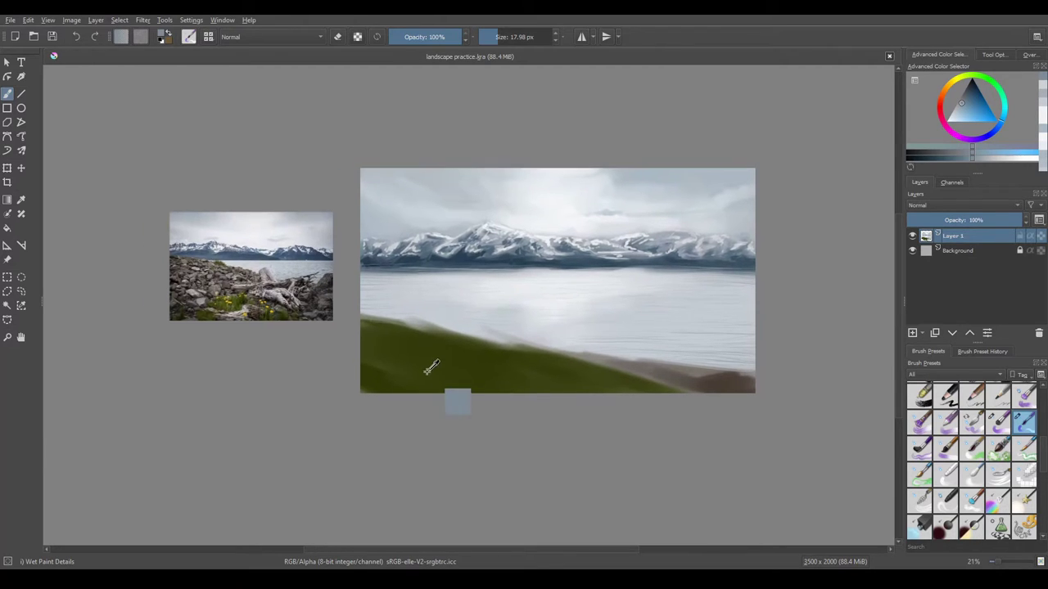
pyautogui.moveTo(386, 382); pyautogui.dragTo(361, 345)
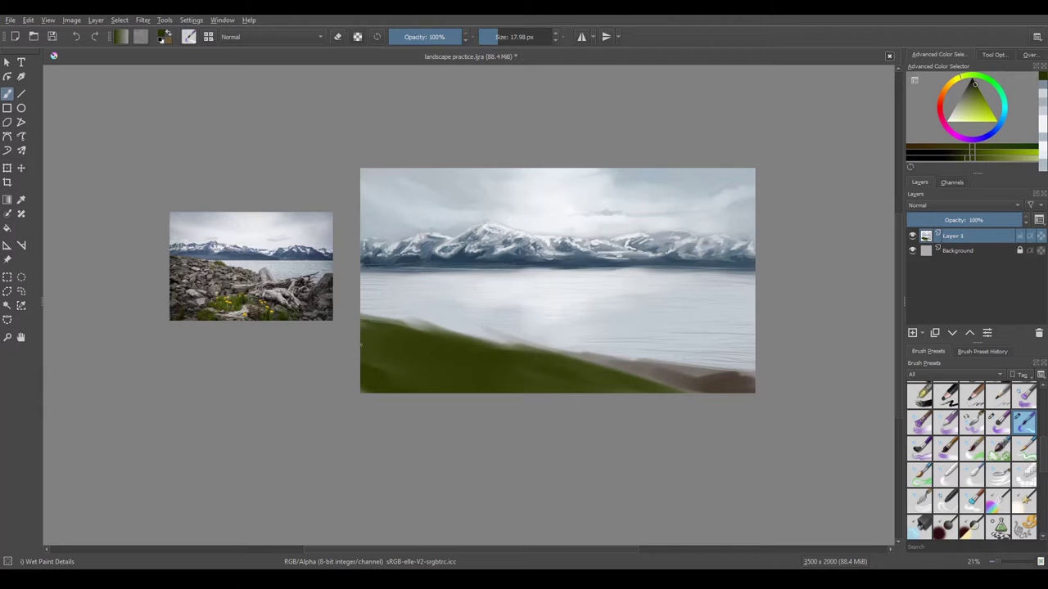
pyautogui.moveTo(456, 353); pyautogui.dragTo(447, 376)
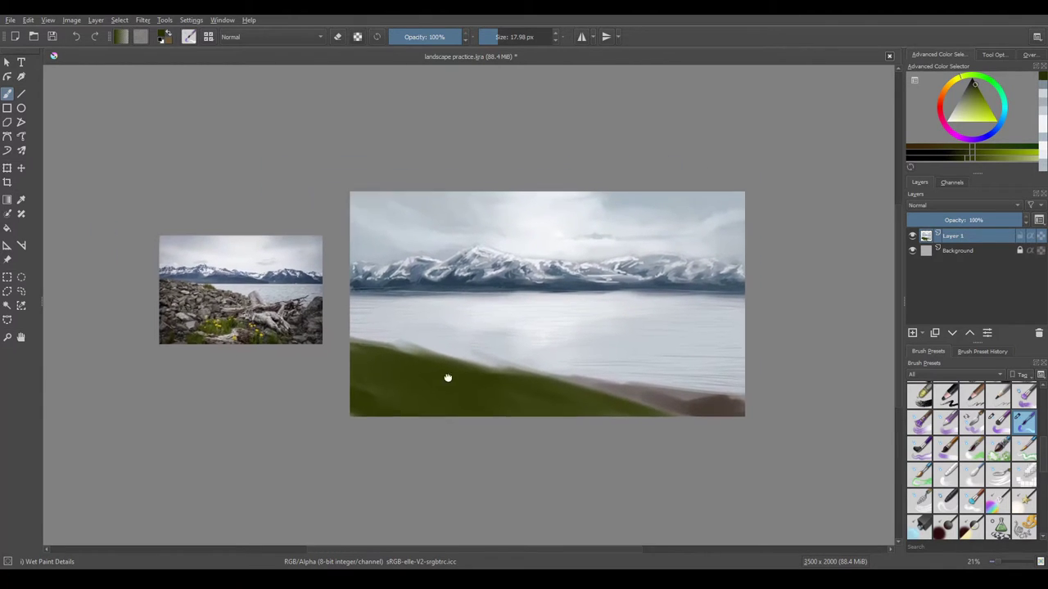
pyautogui.scroll(2, 446, 376)
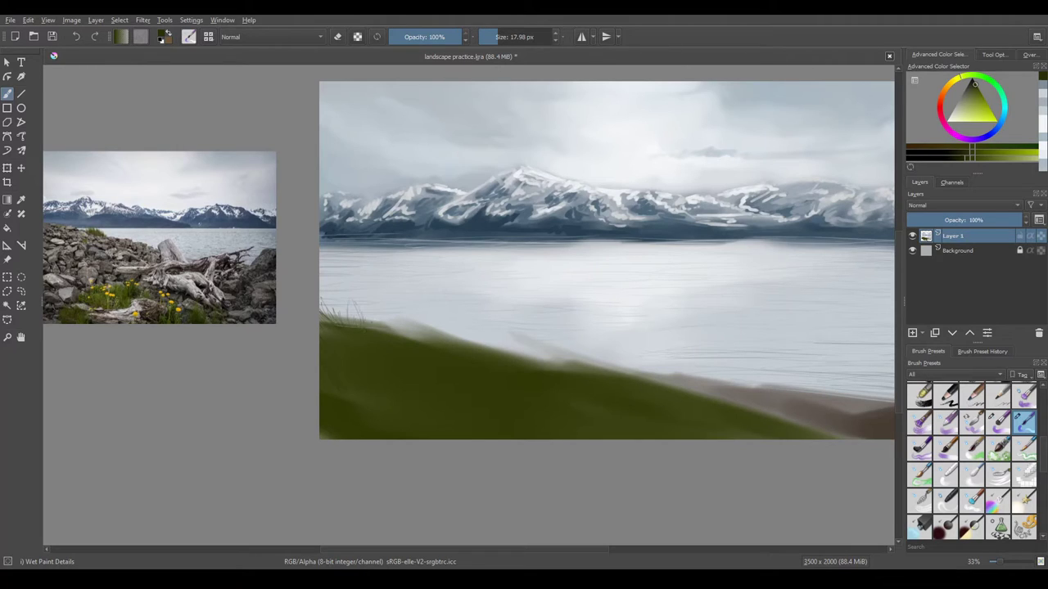
pyautogui.scroll(-2, 363, 327)
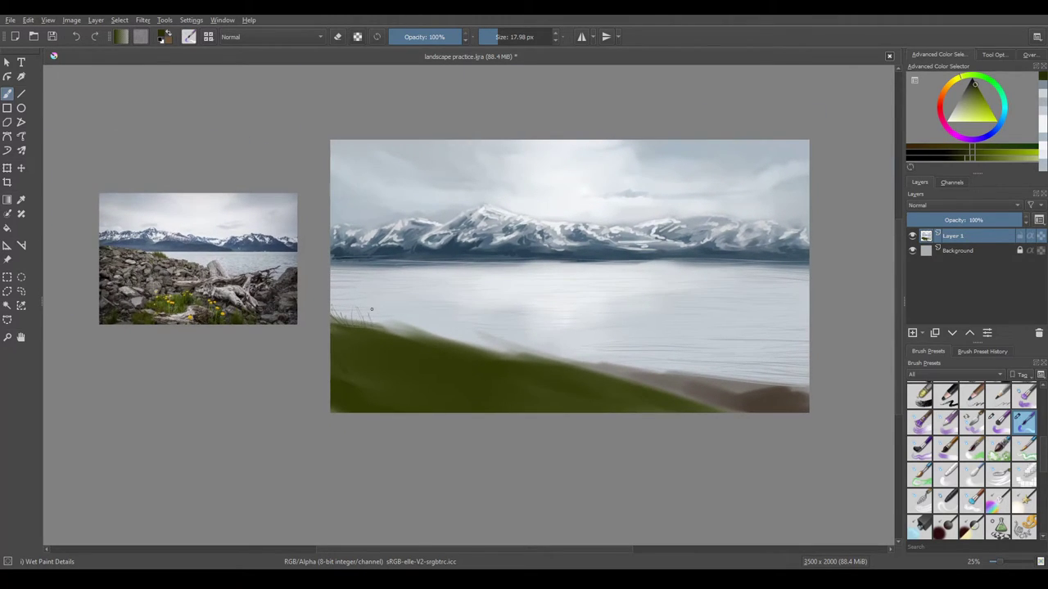
pyautogui.moveTo(401, 336); pyautogui.dragTo(377, 314)
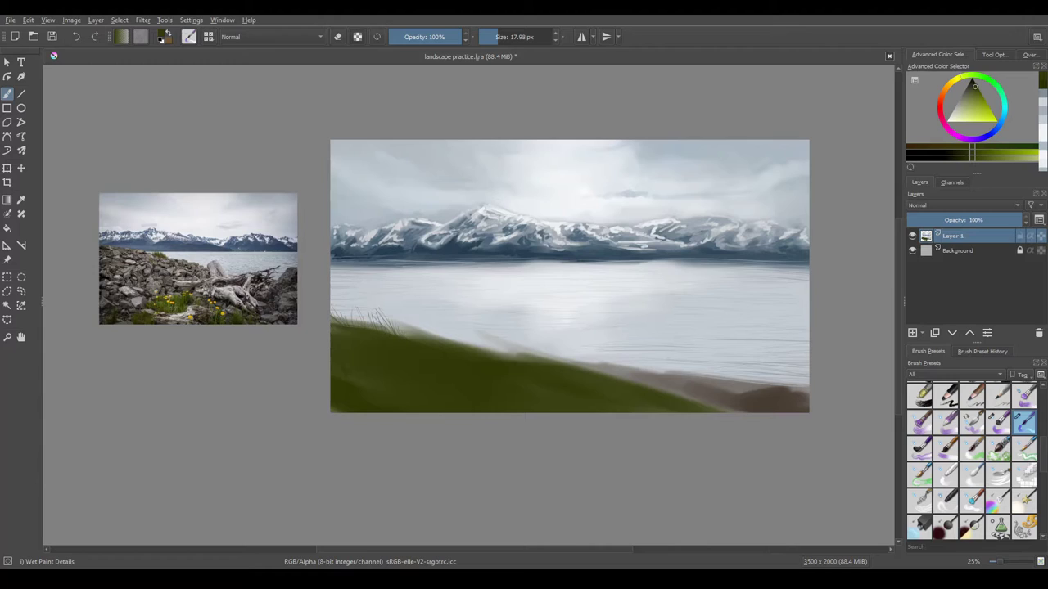
# Step: Enlarge the brush to 33.07 px and add thicker grass blades along the left ridge and a taller tuft near its middle
pyautogui.moveTo(454, 402); pyautogui.dragTo(362, 381)
pyautogui.press(']')
pyautogui.moveTo(330, 345)
pyautogui.mouseDown()
pyautogui.moveTo(372, 369)
pyautogui.moveTo(350, 316)
pyautogui.moveTo(373, 334)
pyautogui.mouseUp()
pyautogui.press('[')
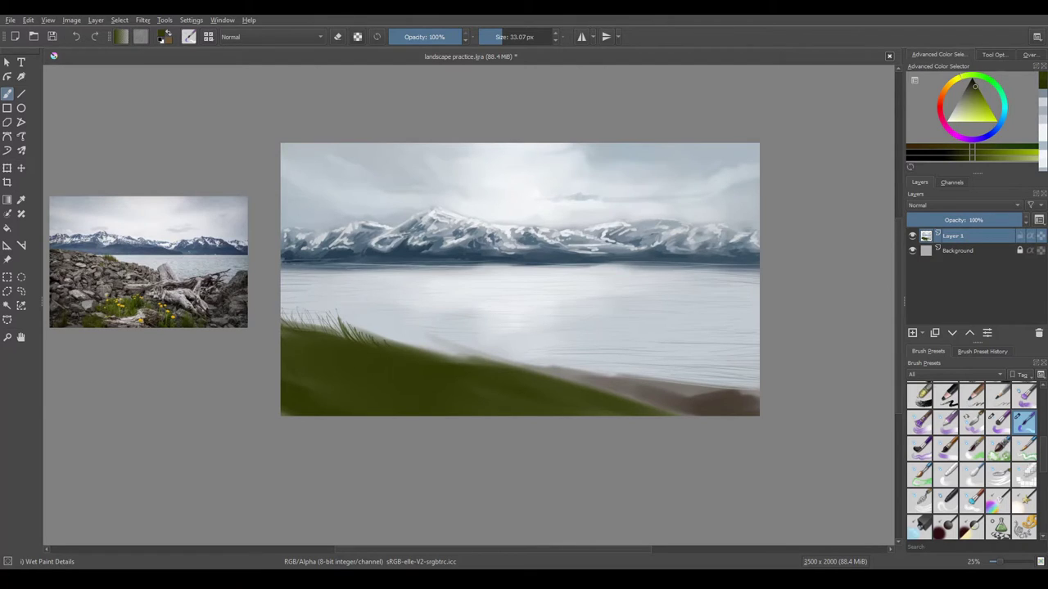
pyautogui.moveTo(286, 327); pyautogui.dragTo(290, 305)
pyautogui.moveTo(369, 344); pyautogui.dragTo(438, 314)
pyautogui.moveTo(430, 356)
pyautogui.mouseDown()
pyautogui.moveTo(434, 308)
pyautogui.moveTo(496, 345)
pyautogui.mouseUp()
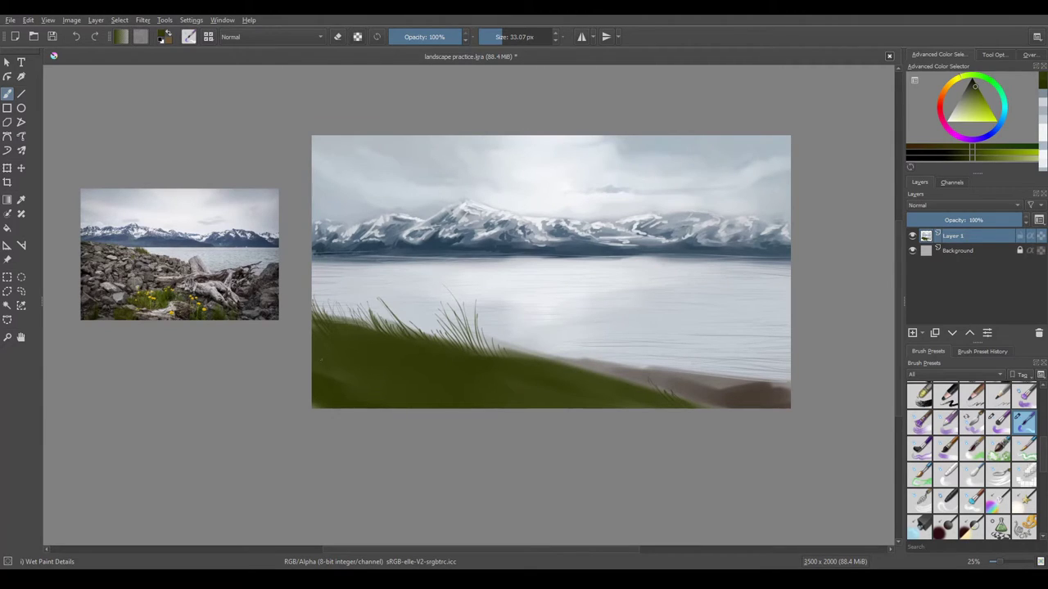
# Step: Extend the grass blades down the ridge from the tall tuft to where the hill meets the brown shore
pyautogui.moveTo(353, 351); pyautogui.dragTo(210, 305)
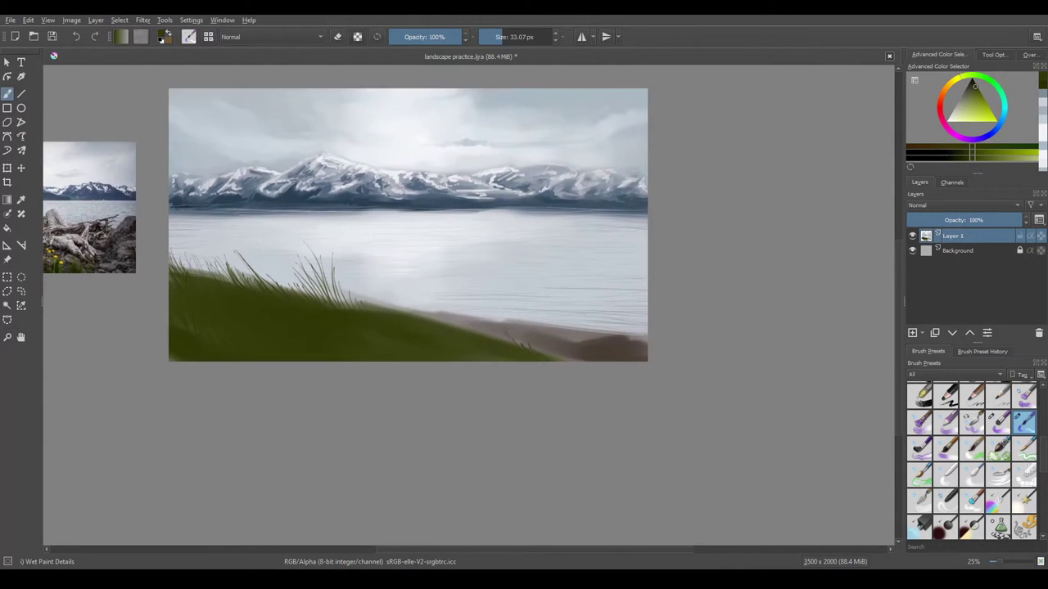
pyautogui.moveTo(505, 351)
pyautogui.mouseDown()
pyautogui.moveTo(495, 326)
pyautogui.moveTo(509, 322)
pyautogui.mouseUp()
pyautogui.moveTo(398, 318); pyautogui.dragTo(383, 293)
pyautogui.moveTo(386, 314)
pyautogui.mouseDown()
pyautogui.moveTo(381, 294)
pyautogui.moveTo(442, 296)
pyautogui.moveTo(451, 311)
pyautogui.moveTo(470, 301)
pyautogui.mouseUp()
pyautogui.moveTo(481, 332)
pyautogui.mouseDown()
pyautogui.moveTo(478, 303)
pyautogui.moveTo(495, 327)
pyautogui.mouseUp()
pyautogui.moveTo(462, 362)
pyautogui.mouseDown()
pyautogui.moveTo(547, 366)
pyautogui.moveTo(613, 389)
pyautogui.mouseUp()
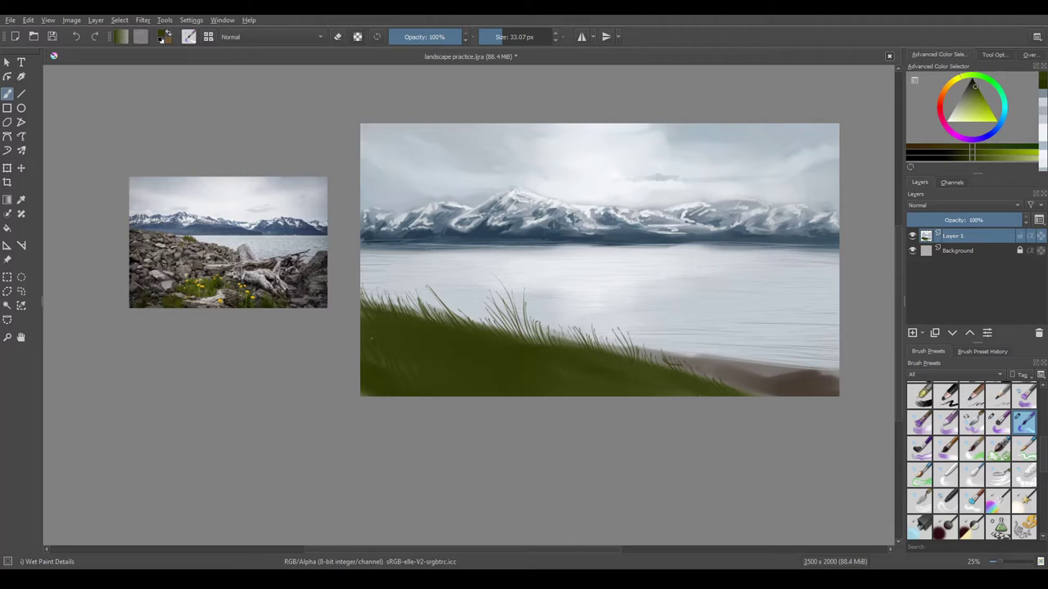
# Step: Thicken the grass fringe along the middle and lower ridge with more short upright blades
pyautogui.moveTo(436, 321); pyautogui.dragTo(431, 301)
pyautogui.moveTo(490, 330); pyautogui.dragTo(483, 303)
pyautogui.moveTo(499, 332)
pyautogui.mouseDown()
pyautogui.moveTo(491, 300)
pyautogui.moveTo(433, 327)
pyautogui.mouseUp()
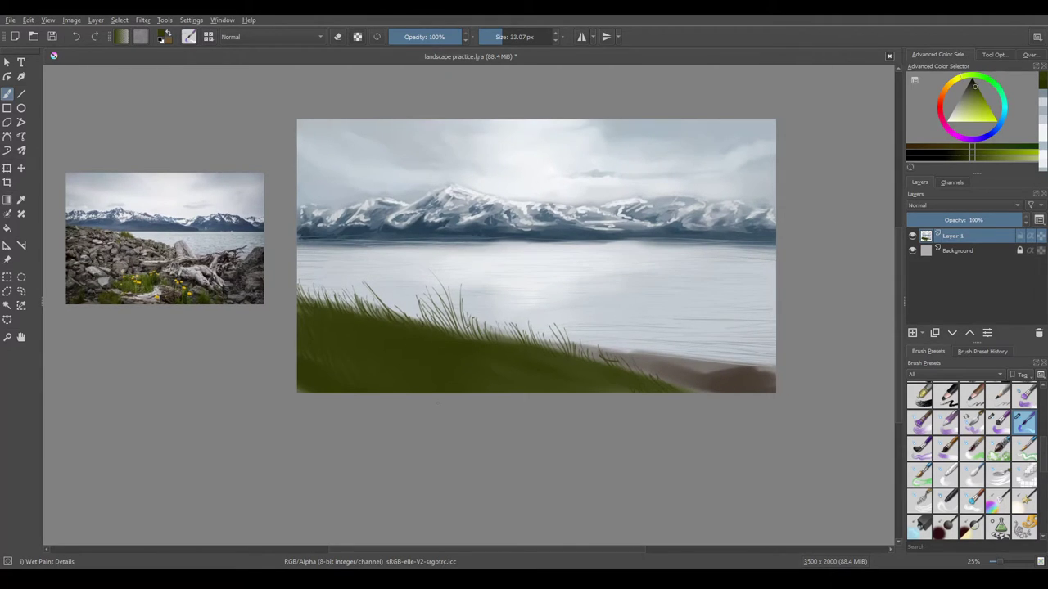
pyautogui.moveTo(518, 329)
pyautogui.mouseDown()
pyautogui.moveTo(473, 312)
pyautogui.moveTo(514, 319)
pyautogui.mouseUp()
pyautogui.moveTo(529, 341); pyautogui.dragTo(525, 309)
pyautogui.moveTo(584, 356); pyautogui.dragTo(530, 310)
pyautogui.moveTo(518, 339); pyautogui.dragTo(518, 315)
pyautogui.moveTo(503, 331); pyautogui.dragTo(496, 302)
pyautogui.moveTo(578, 353); pyautogui.dragTo(565, 335)
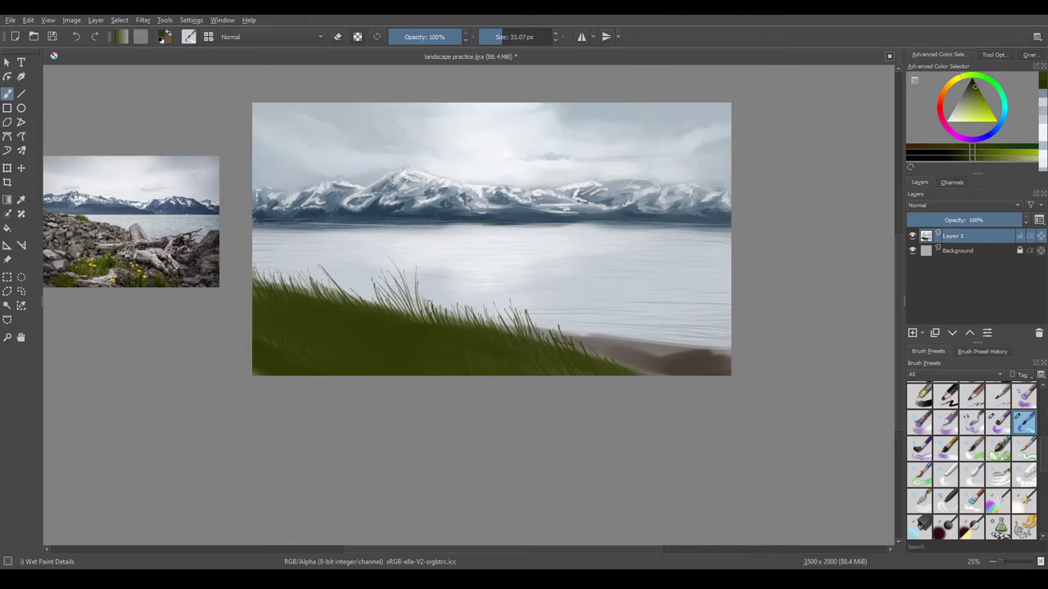
# Step: Paint a clump of tall green grass blades rising from the brown shore in the lower right corner of the painting
pyautogui.moveTo(606, 365)
pyautogui.mouseDown()
pyautogui.moveTo(590, 321)
pyautogui.moveTo(609, 324)
pyautogui.moveTo(582, 268)
pyautogui.mouseUp()
pyautogui.moveTo(623, 367); pyautogui.dragTo(601, 270)
pyautogui.moveTo(630, 229)
pyautogui.mouseDown()
pyautogui.moveTo(624, 353)
pyautogui.moveTo(635, 298)
pyautogui.mouseUp()
pyautogui.moveTo(647, 375); pyautogui.dragTo(655, 310)
pyautogui.moveTo(670, 361)
pyautogui.mouseDown()
pyautogui.moveTo(663, 316)
pyautogui.moveTo(678, 291)
pyautogui.mouseUp()
pyautogui.moveTo(698, 351); pyautogui.dragTo(696, 322)
pyautogui.moveTo(709, 354); pyautogui.dragTo(702, 296)
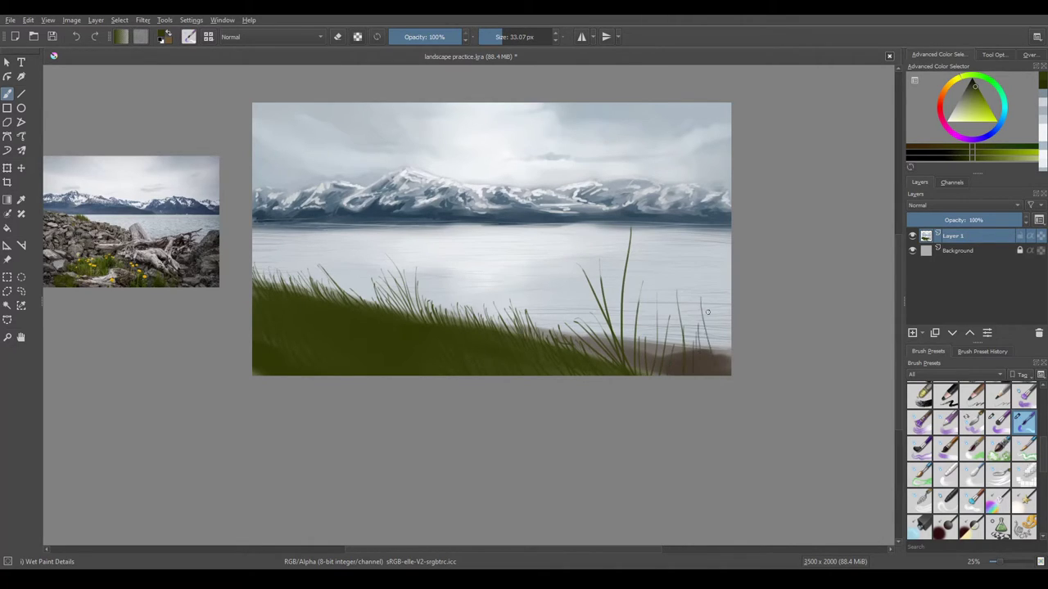
pyautogui.moveTo(718, 372); pyautogui.dragTo(725, 279)
pyautogui.moveTo(696, 353); pyautogui.dragTo(696, 284)
pyautogui.moveTo(688, 353)
pyautogui.mouseDown()
pyautogui.moveTo(681, 289)
pyautogui.moveTo(658, 274)
pyautogui.mouseUp()
pyautogui.moveTo(680, 356); pyautogui.dragTo(671, 288)
pyautogui.moveTo(663, 369); pyautogui.dragTo(637, 262)
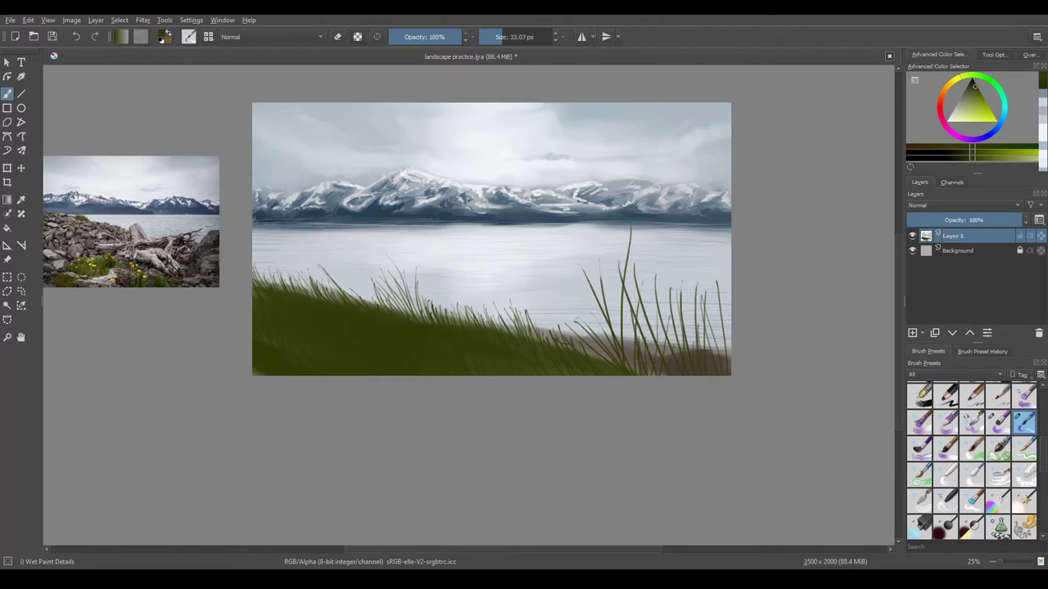
# Step: Paint grass strokes into the left part of the hill and thicken the tuft on the middle of the ridge
pyautogui.moveTo(301, 336); pyautogui.dragTo(401, 344)
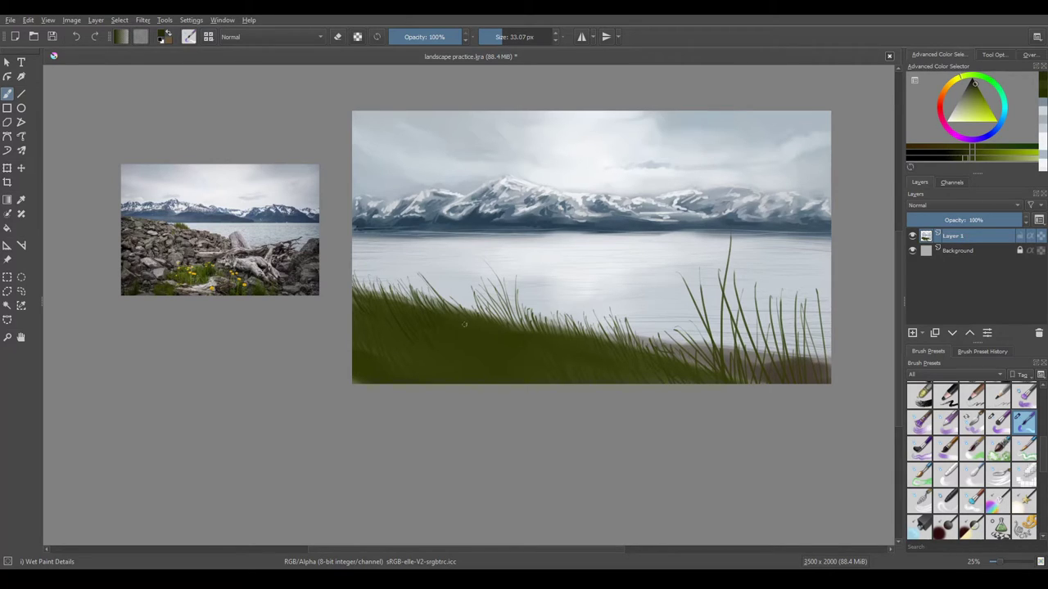
pyautogui.moveTo(481, 319)
pyautogui.mouseDown()
pyautogui.moveTo(477, 295)
pyautogui.moveTo(486, 303)
pyautogui.mouseUp()
pyautogui.moveTo(503, 323)
pyautogui.mouseDown()
pyautogui.moveTo(495, 295)
pyautogui.moveTo(504, 301)
pyautogui.mouseUp()
pyautogui.moveTo(517, 331); pyautogui.dragTo(512, 299)
# Step: Choose a lighter green and paint highlight blades across the hill from the left slope to the lower ridge
pyautogui.click(984, 160)
pyautogui.moveTo(450, 354)
pyautogui.mouseDown()
pyautogui.moveTo(424, 314)
pyautogui.moveTo(474, 361)
pyautogui.mouseUp()
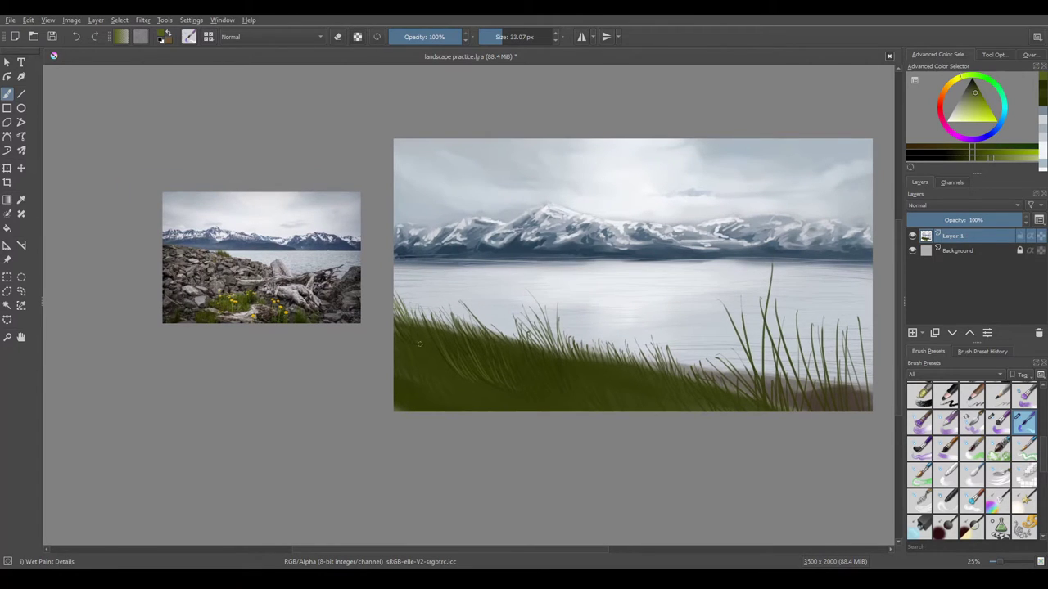
pyautogui.moveTo(427, 313); pyautogui.dragTo(336, 276)
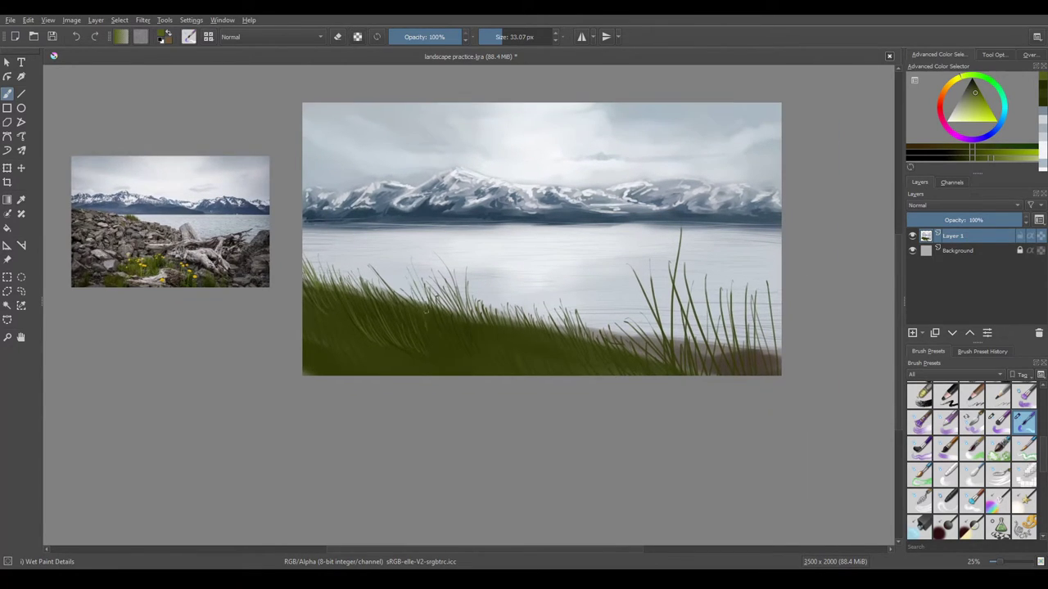
pyautogui.moveTo(506, 306); pyautogui.dragTo(470, 299)
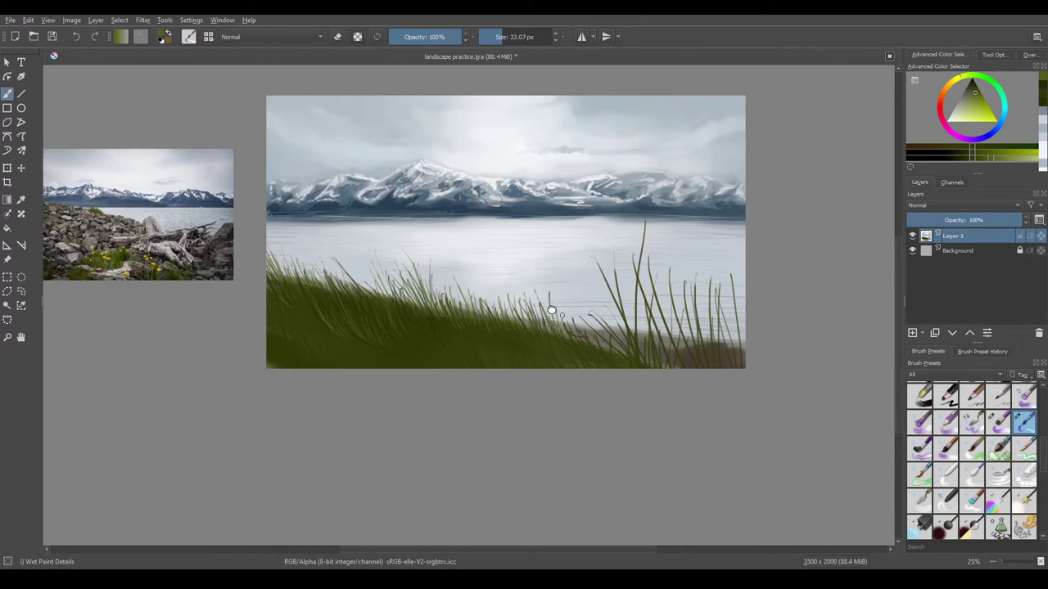
pyautogui.moveTo(556, 314); pyautogui.dragTo(492, 291)
pyautogui.moveTo(388, 322)
pyautogui.mouseDown()
pyautogui.moveTo(510, 356)
pyautogui.moveTo(446, 330)
pyautogui.moveTo(521, 325)
pyautogui.mouseUp()
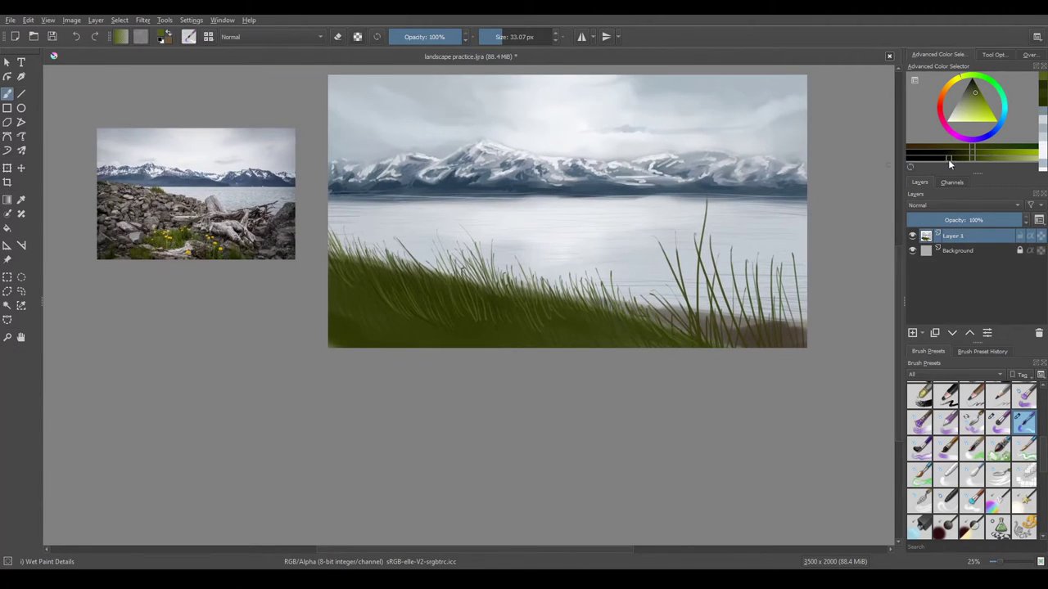
# Step: Paint dark blades in the hill's lower left corner and fill the rest of the slope with blades in greens sampled from the grass
pyautogui.moveTo(351, 347); pyautogui.dragTo(331, 312)
pyautogui.keyDown('ctrl'); pyautogui.click(353, 279); pyautogui.keyUp('ctrl')
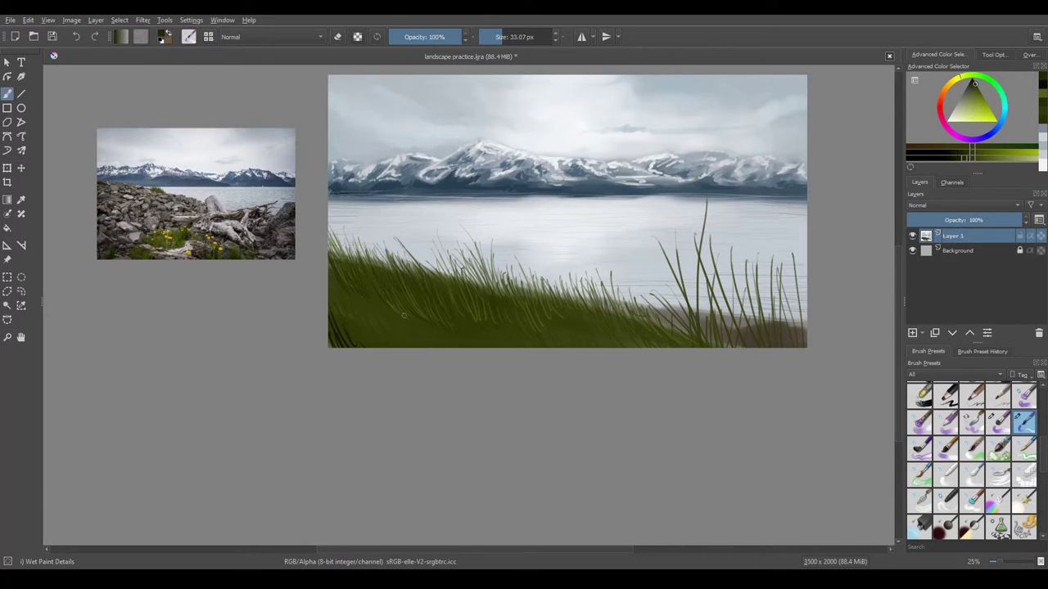
pyautogui.moveTo(528, 323); pyautogui.dragTo(419, 305)
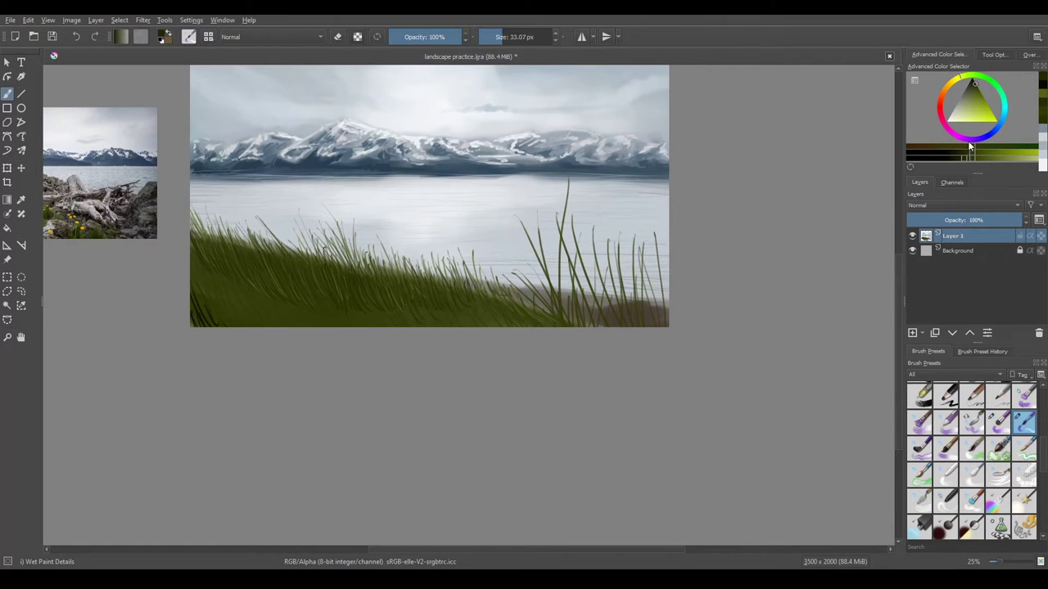
pyautogui.keyDown('ctrl'); pyautogui.click(437, 304); pyautogui.keyUp('ctrl')
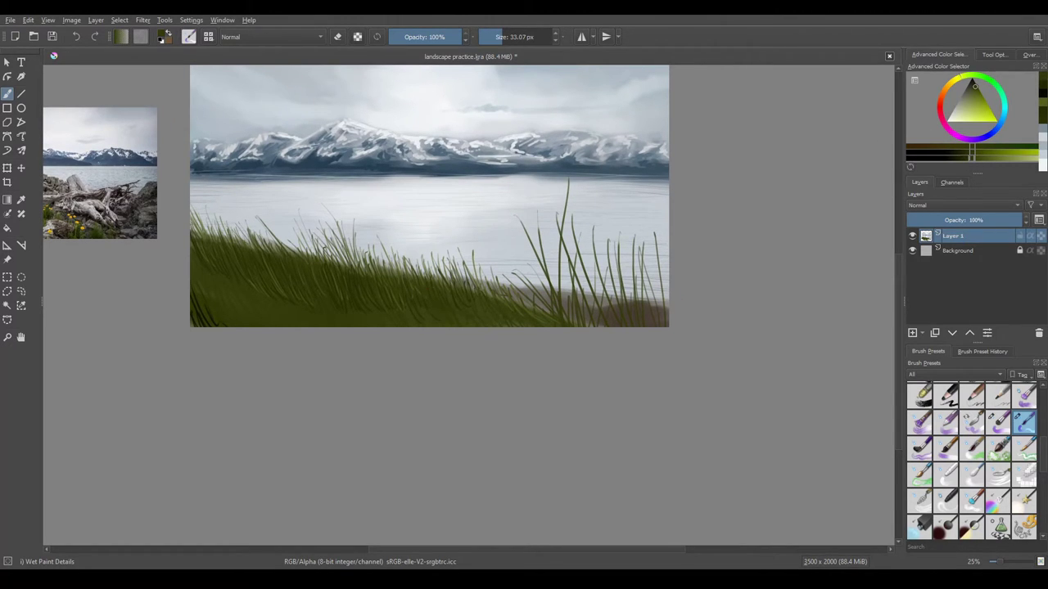
pyautogui.moveTo(450, 270); pyautogui.dragTo(560, 314)
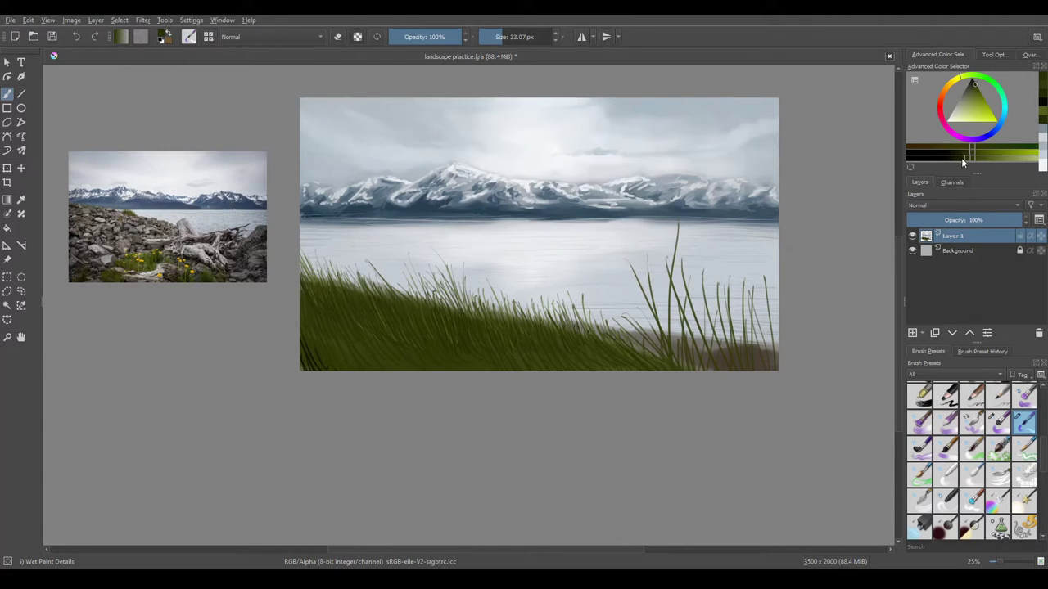
pyautogui.keyDown('ctrl'); pyautogui.click(303, 302); pyautogui.keyUp('ctrl')
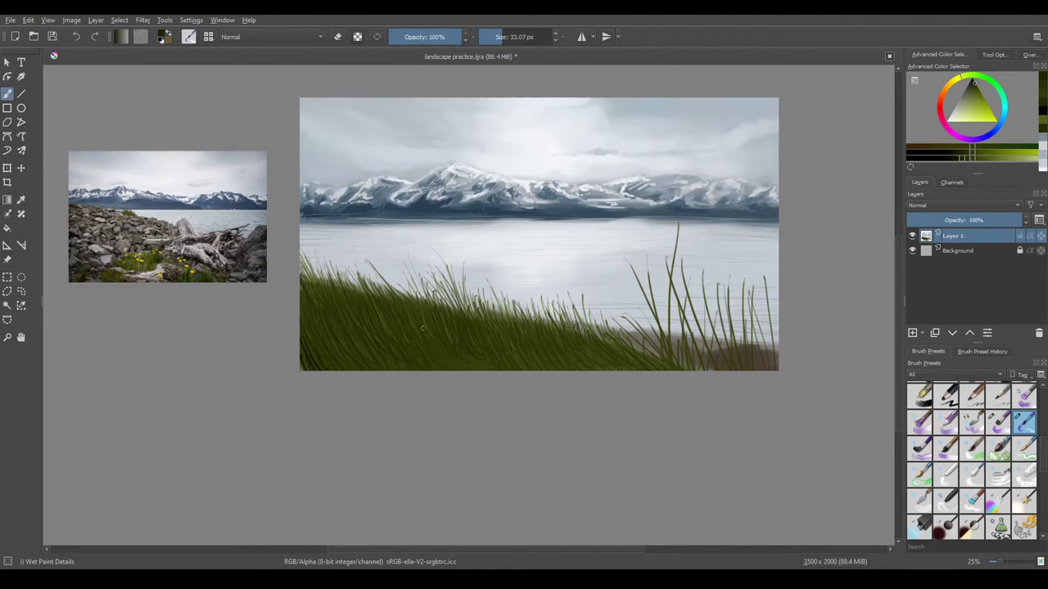
pyautogui.moveTo(513, 364); pyautogui.dragTo(444, 326)
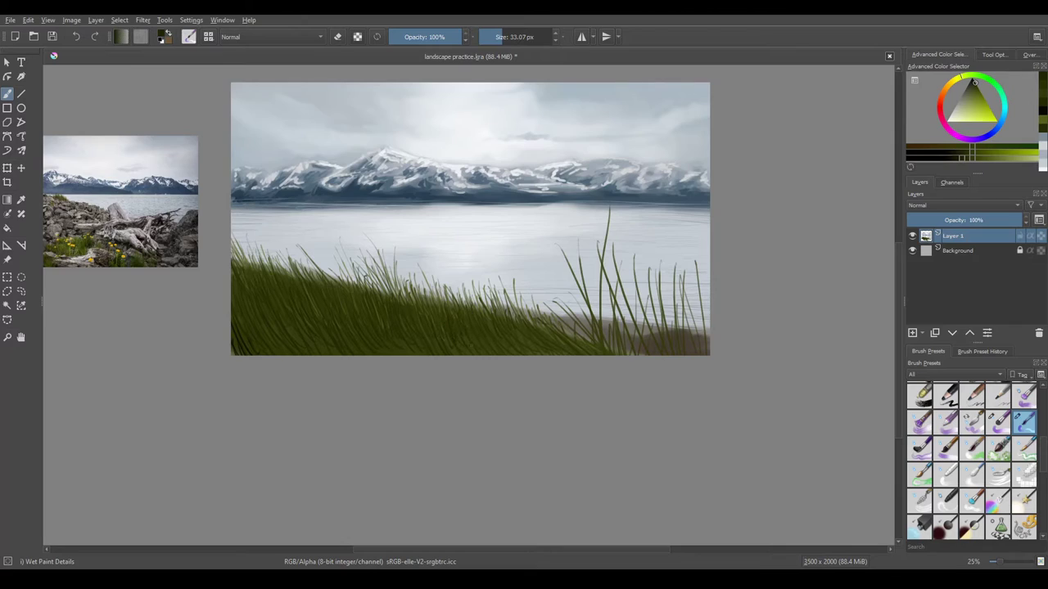
# Step: Choose a darker green and add tall dark blades to the grass clump on the right shore
pyautogui.click(959, 160)
pyautogui.moveTo(604, 351); pyautogui.dragTo(558, 244)
pyautogui.moveTo(615, 353); pyautogui.dragTo(590, 256)
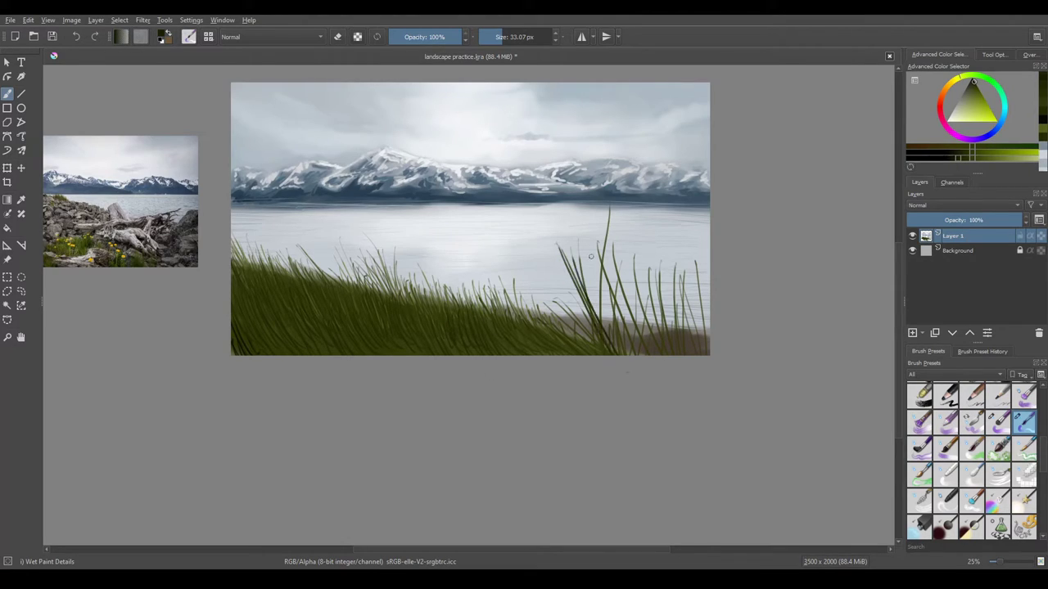
pyautogui.moveTo(588, 335); pyautogui.dragTo(607, 211)
pyautogui.moveTo(624, 355)
pyautogui.mouseDown()
pyautogui.moveTo(606, 204)
pyautogui.moveTo(624, 251)
pyautogui.mouseUp()
pyautogui.moveTo(651, 357)
pyautogui.mouseDown()
pyautogui.moveTo(637, 264)
pyautogui.moveTo(671, 220)
pyautogui.mouseUp()
pyautogui.moveTo(684, 356); pyautogui.dragTo(690, 263)
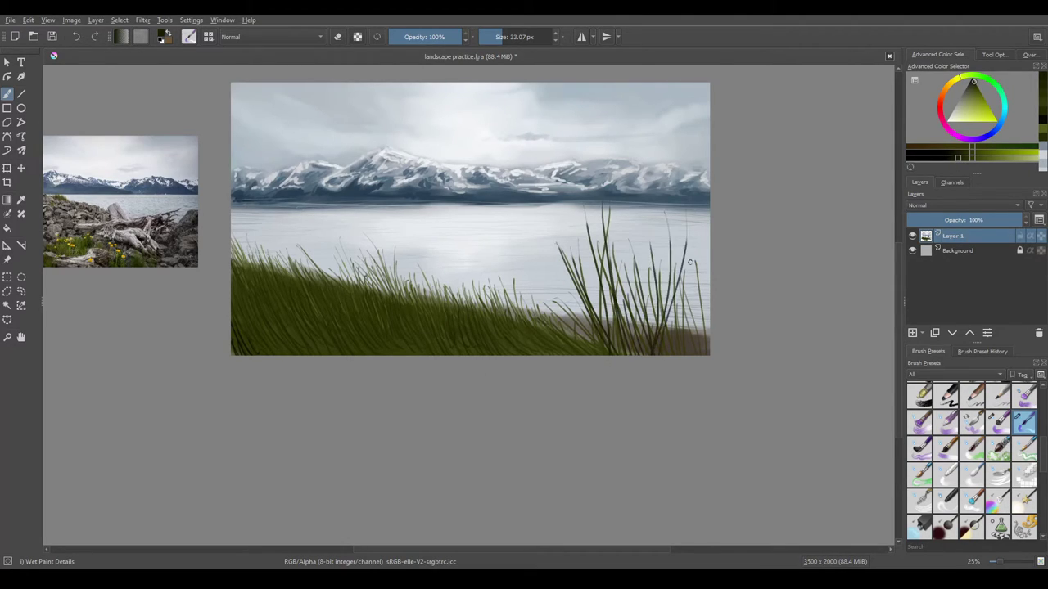
# Step: Paint dark green blades across the left and middle of the grassy slope
pyautogui.moveTo(275, 339); pyautogui.dragTo(270, 311)
pyautogui.moveTo(390, 367)
pyautogui.mouseDown()
pyautogui.moveTo(319, 352)
pyautogui.moveTo(369, 324)
pyautogui.moveTo(385, 290)
pyautogui.mouseUp()
pyautogui.moveTo(393, 328)
pyautogui.mouseDown()
pyautogui.moveTo(533, 398)
pyautogui.moveTo(565, 388)
pyautogui.mouseUp()
# Step: Choose a light yellowish green and paint long curved highlight blades across the grassy slope and above its ridge
pyautogui.click(1004, 161)
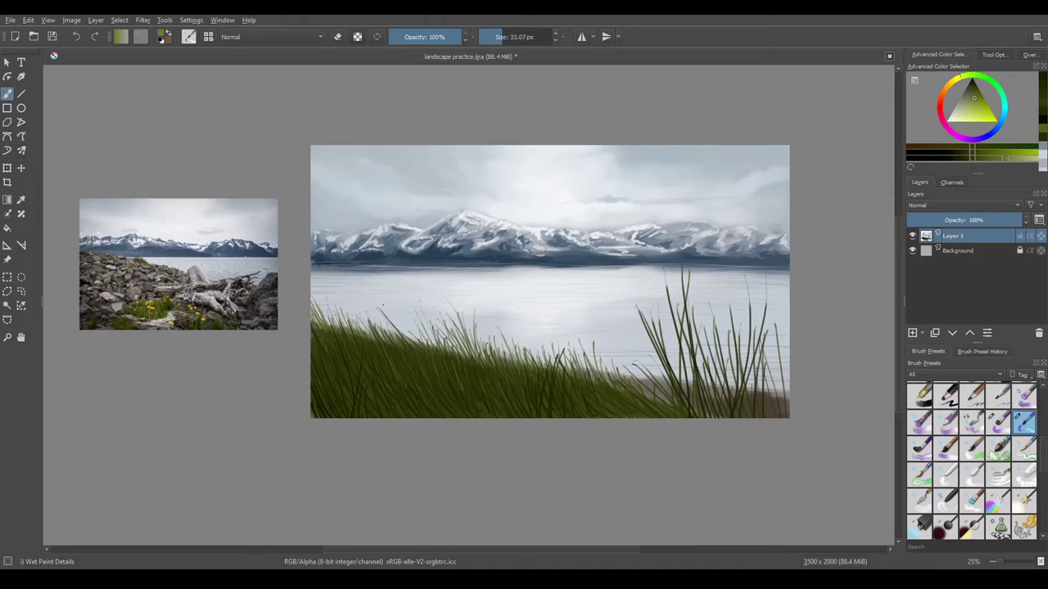
pyautogui.moveTo(357, 418); pyautogui.dragTo(365, 337)
pyautogui.moveTo(344, 383); pyautogui.dragTo(343, 346)
pyautogui.moveTo(478, 346); pyautogui.dragTo(545, 317)
pyautogui.moveTo(401, 417)
pyautogui.mouseDown()
pyautogui.moveTo(459, 355)
pyautogui.moveTo(432, 357)
pyautogui.moveTo(455, 295)
pyautogui.mouseUp()
pyautogui.moveTo(532, 355); pyautogui.dragTo(503, 318)
pyautogui.moveTo(525, 388); pyautogui.dragTo(411, 356)
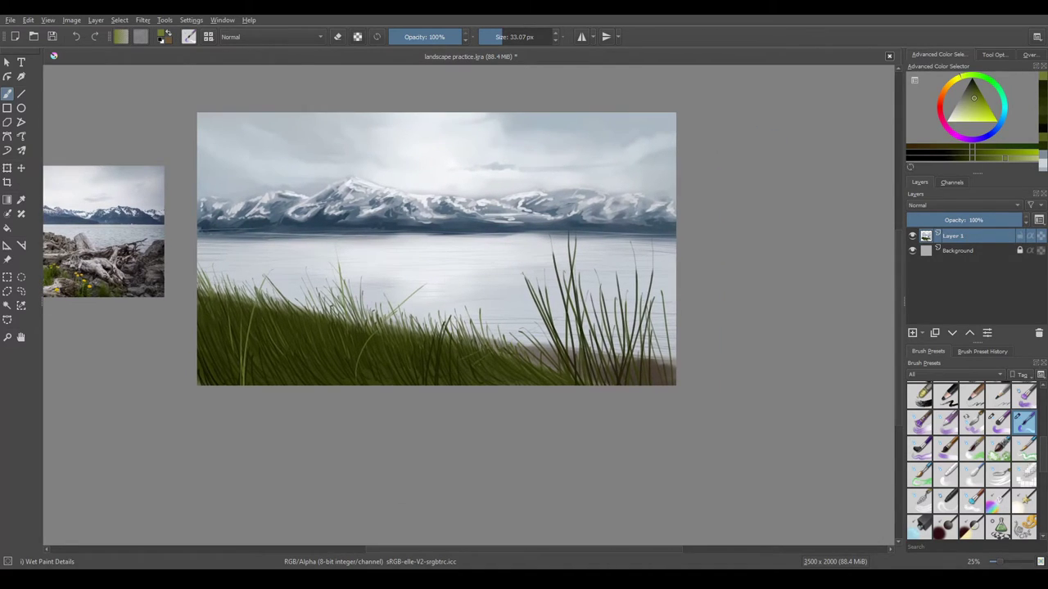
# Step: Choose a very dark green and paint contrasting long blades among the highlights across the slope
pyautogui.click(956, 161)
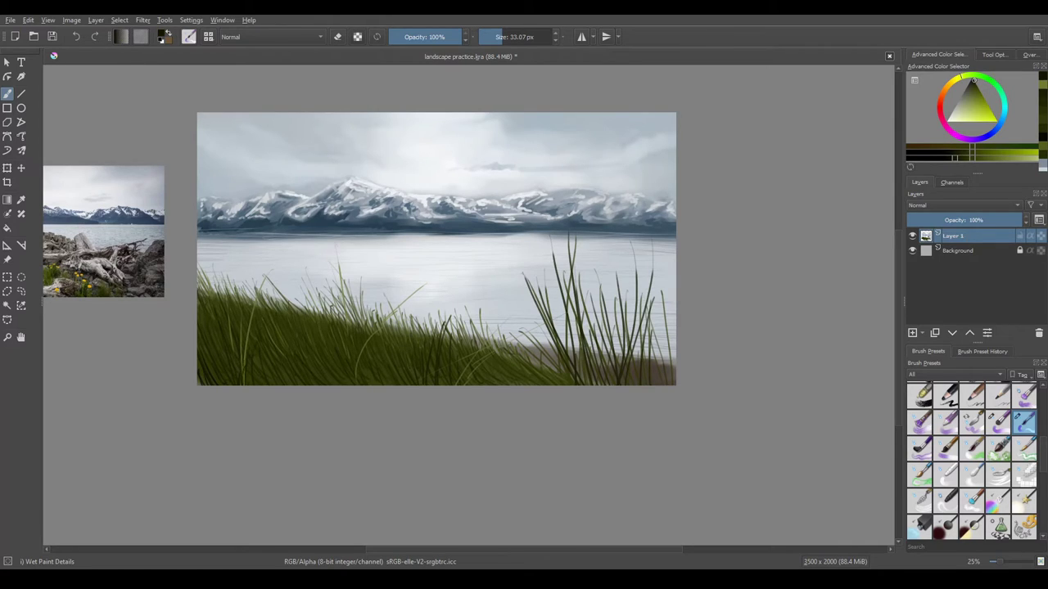
pyautogui.moveTo(244, 353); pyautogui.dragTo(250, 293)
pyautogui.moveTo(370, 336); pyautogui.dragTo(443, 310)
pyautogui.moveTo(510, 346)
pyautogui.mouseDown()
pyautogui.moveTo(508, 322)
pyautogui.moveTo(524, 306)
pyautogui.mouseUp()
pyautogui.moveTo(551, 383); pyautogui.dragTo(553, 342)
pyautogui.moveTo(314, 323)
pyautogui.mouseDown()
pyautogui.moveTo(412, 362)
pyautogui.moveTo(391, 374)
pyautogui.mouseUp()
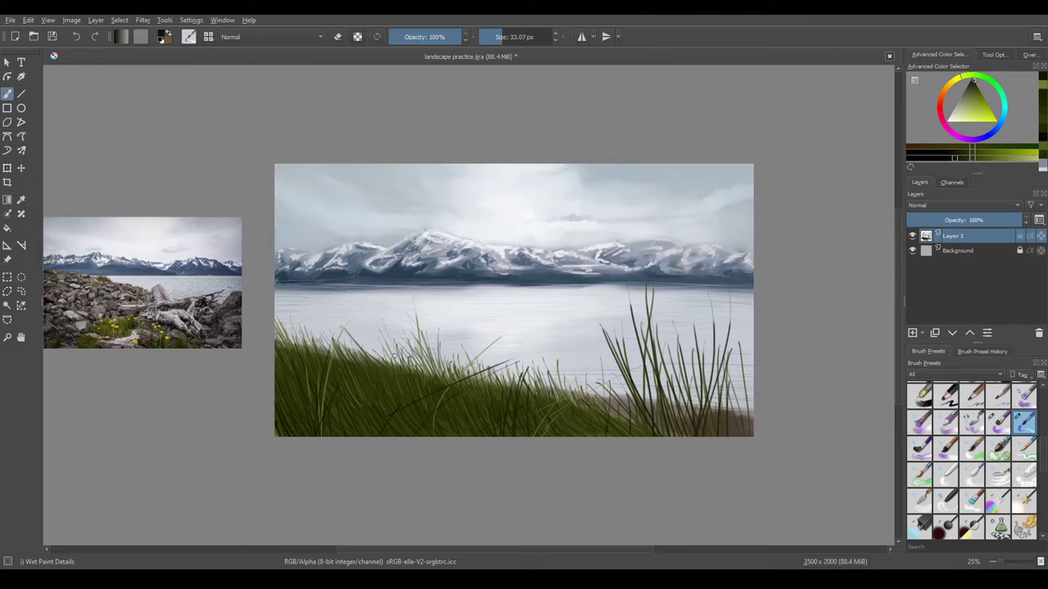
# Step: Add a new paint layer above Layer 1 and choose the b)Sketch and Lines brush preset
pyautogui.click(912, 332)
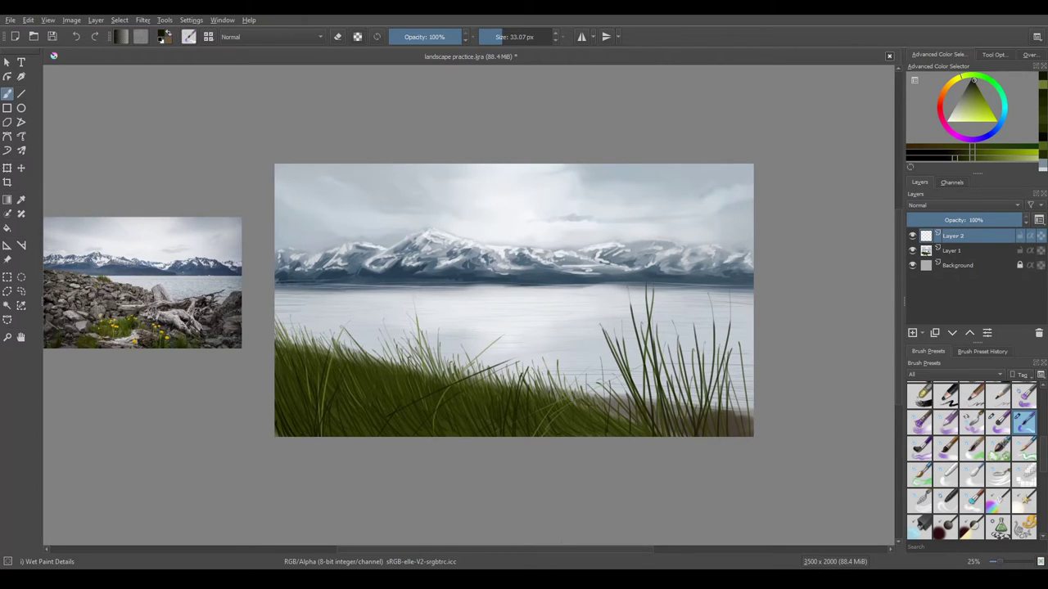
pyautogui.moveTo(674, 477); pyautogui.dragTo(699, 485)
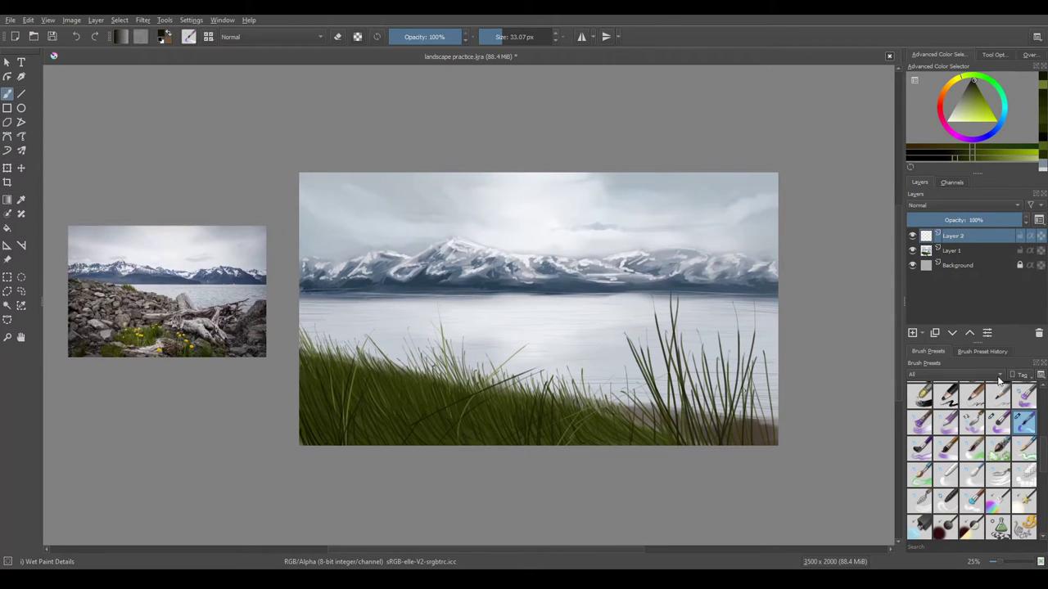
pyautogui.scroll(5, 1039, 458)
pyautogui.click(1024, 422)
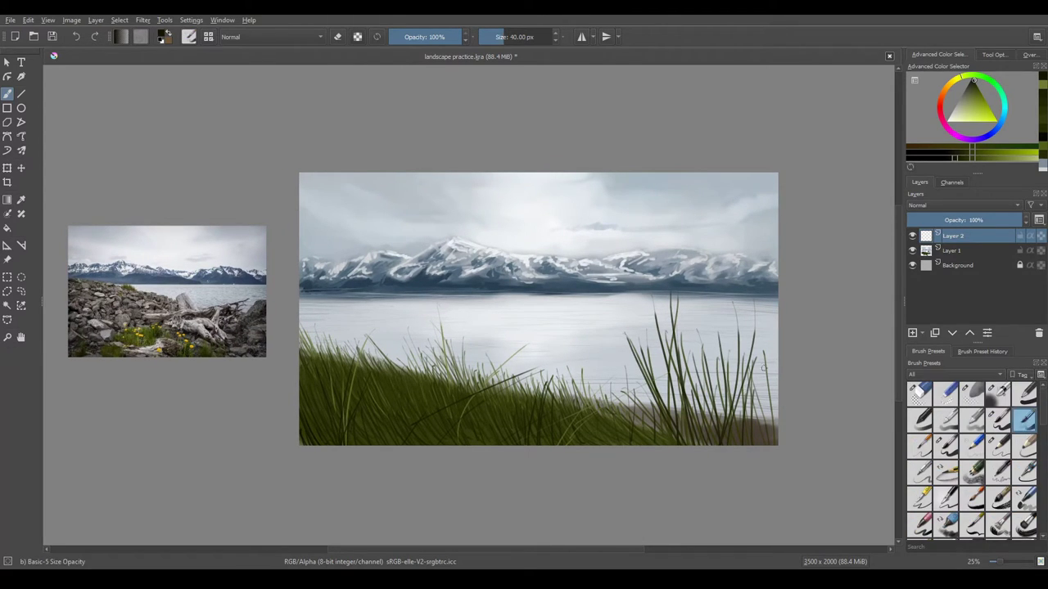
pyautogui.click(946, 446)
pyautogui.moveTo(490, 355); pyautogui.dragTo(511, 370)
pyautogui.scroll(5, 511, 370)
pyautogui.scroll(-4, 499, 379)
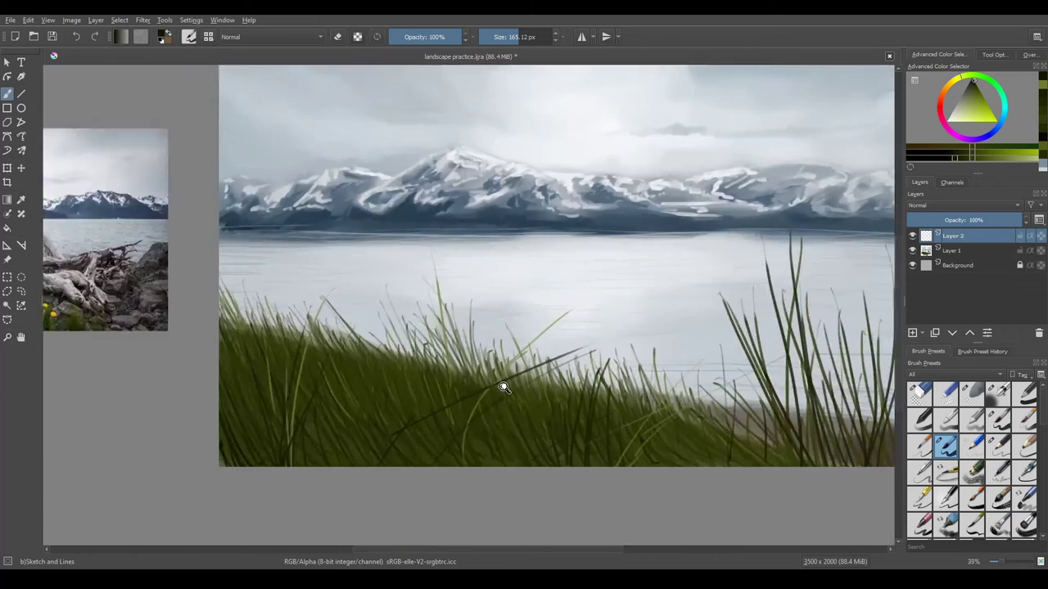
# Step: Sketch a dark silhouette of a small winged dragon walking along the left ridge of the grassy slope
pyautogui.scroll(2, 503, 386)
pyautogui.moveTo(398, 326)
pyautogui.mouseDown()
pyautogui.moveTo(407, 345)
pyautogui.moveTo(446, 338)
pyautogui.moveTo(430, 352)
pyautogui.moveTo(433, 340)
pyautogui.moveTo(401, 344)
pyautogui.moveTo(446, 337)
pyautogui.moveTo(409, 344)
pyautogui.moveTo(414, 330)
pyautogui.moveTo(483, 325)
pyautogui.moveTo(422, 336)
pyautogui.moveTo(426, 354)
pyautogui.moveTo(466, 328)
pyautogui.moveTo(536, 326)
pyautogui.moveTo(486, 318)
pyautogui.moveTo(442, 336)
pyautogui.moveTo(507, 331)
pyautogui.moveTo(474, 344)
pyautogui.moveTo(486, 329)
pyautogui.moveTo(430, 321)
pyautogui.mouseUp()
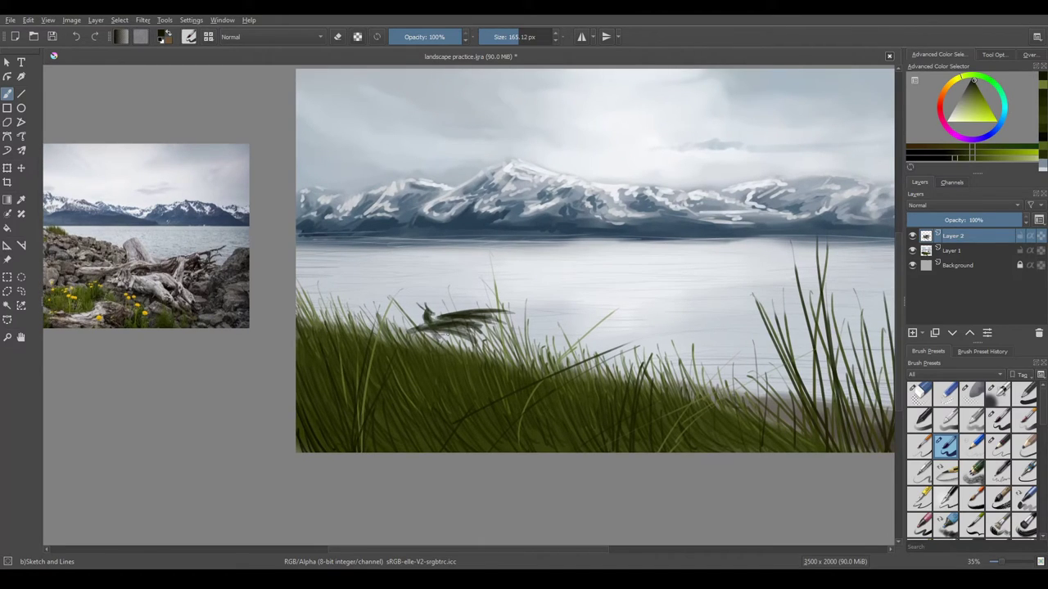
pyautogui.moveTo(496, 335)
pyautogui.mouseDown()
pyautogui.moveTo(541, 327)
pyautogui.moveTo(527, 342)
pyautogui.moveTo(489, 335)
pyautogui.moveTo(528, 342)
pyautogui.mouseUp()
pyautogui.moveTo(438, 334); pyautogui.dragTo(464, 346)
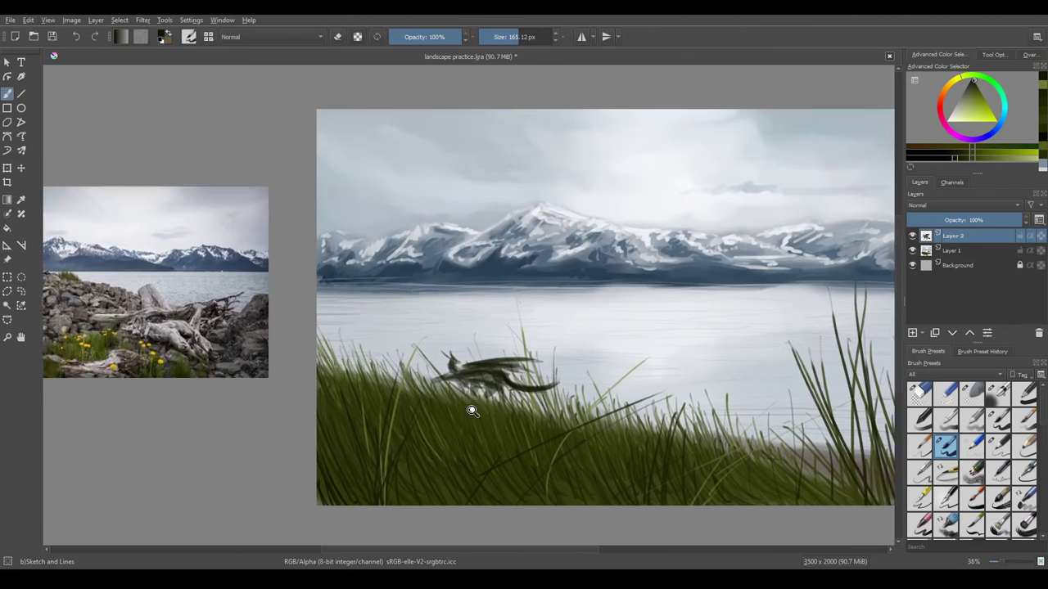
# Step: Choose an olive green and paint thin grass blades around the dragon's wing with a brush of about 26 px
pyautogui.scroll(5, 498, 367)
pyautogui.scroll(-5, 628, 409)
pyautogui.hscroll(2, 629, 409)
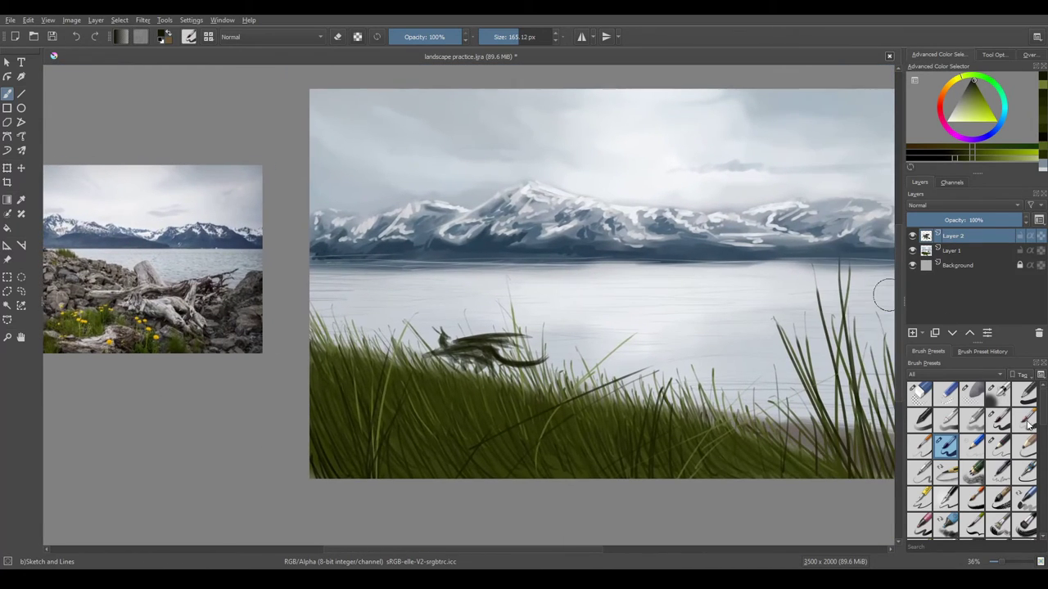
pyautogui.click(992, 161)
pyautogui.moveTo(490, 332); pyautogui.dragTo(499, 297)
pyautogui.moveTo(506, 338); pyautogui.dragTo(513, 291)
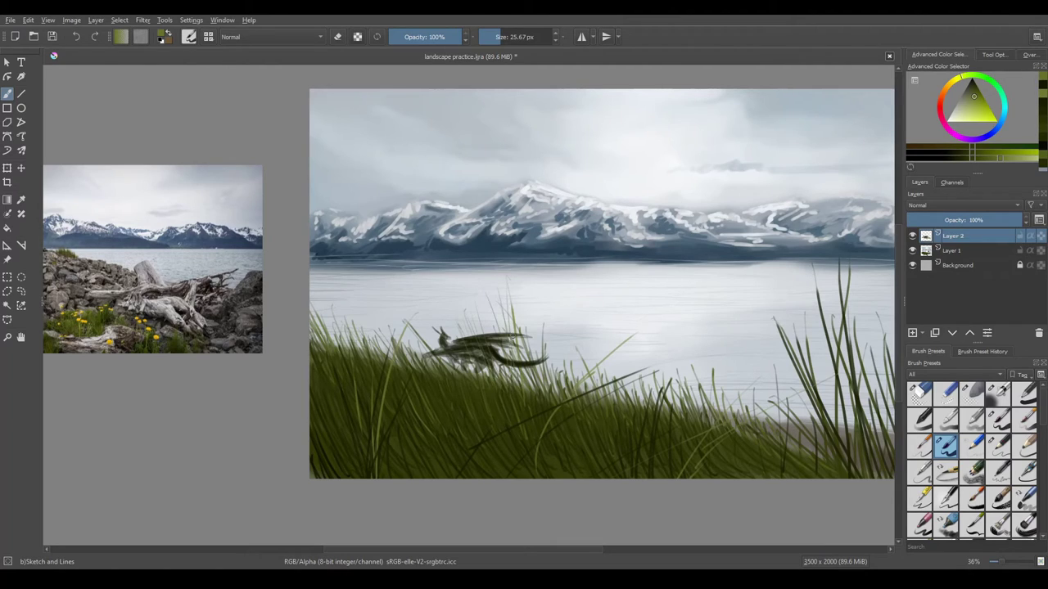
# Step: Choose a very dark green and paint the dragon's long tail curving up to a pointed tip
pyautogui.click(952, 163)
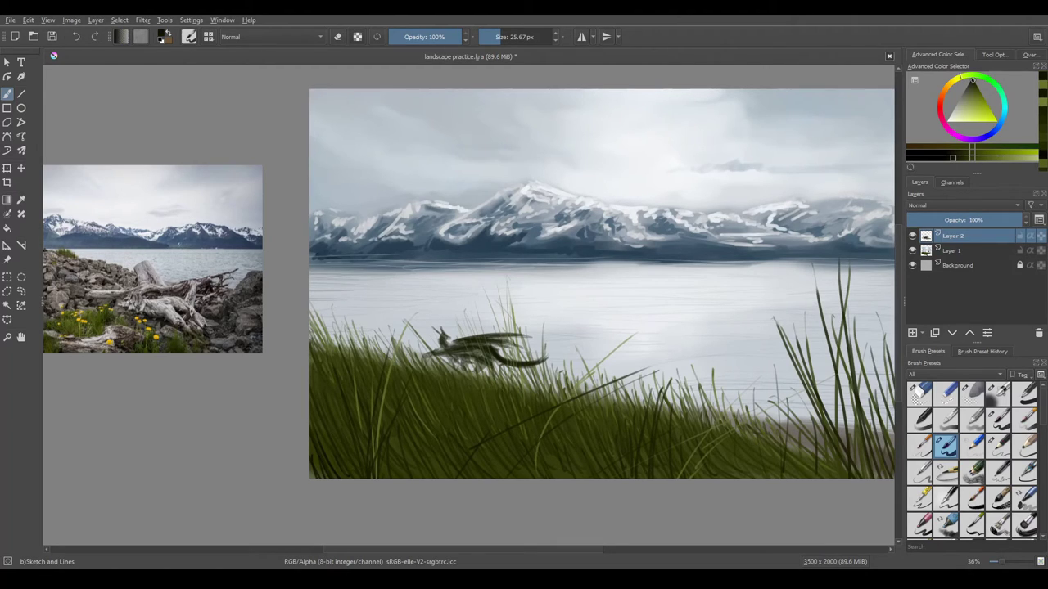
pyautogui.moveTo(524, 344)
pyautogui.mouseDown()
pyautogui.moveTo(531, 349)
pyautogui.moveTo(508, 352)
pyautogui.moveTo(466, 341)
pyautogui.moveTo(541, 365)
pyautogui.moveTo(512, 351)
pyautogui.moveTo(606, 327)
pyautogui.moveTo(565, 320)
pyautogui.moveTo(602, 336)
pyautogui.moveTo(572, 359)
pyautogui.mouseUp()
pyautogui.press('e')
pyautogui.press('e')
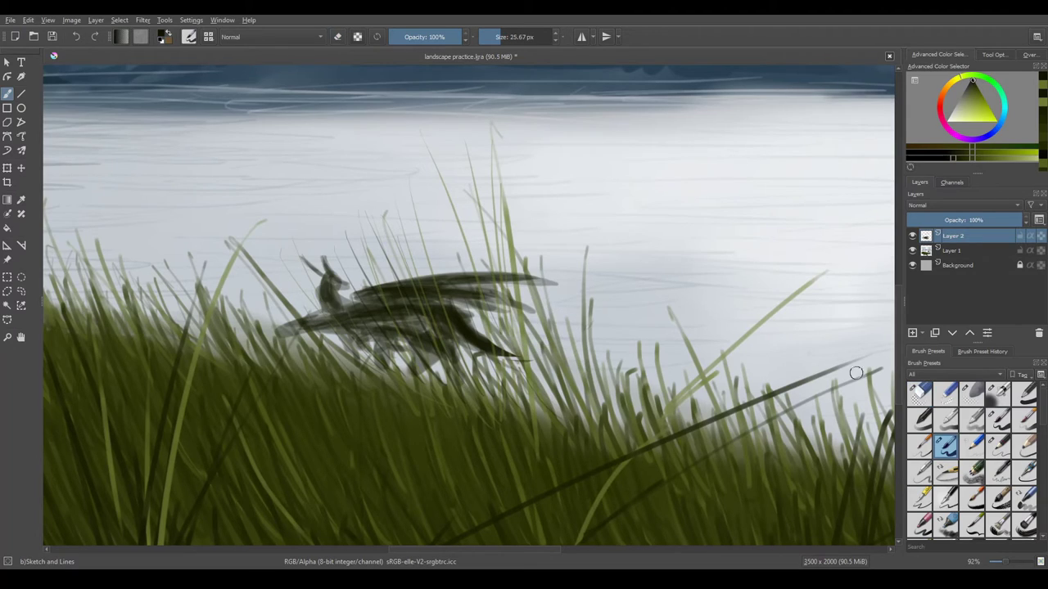
pyautogui.moveTo(494, 360)
pyautogui.mouseDown()
pyautogui.moveTo(540, 366)
pyautogui.moveTo(626, 348)
pyautogui.mouseUp()
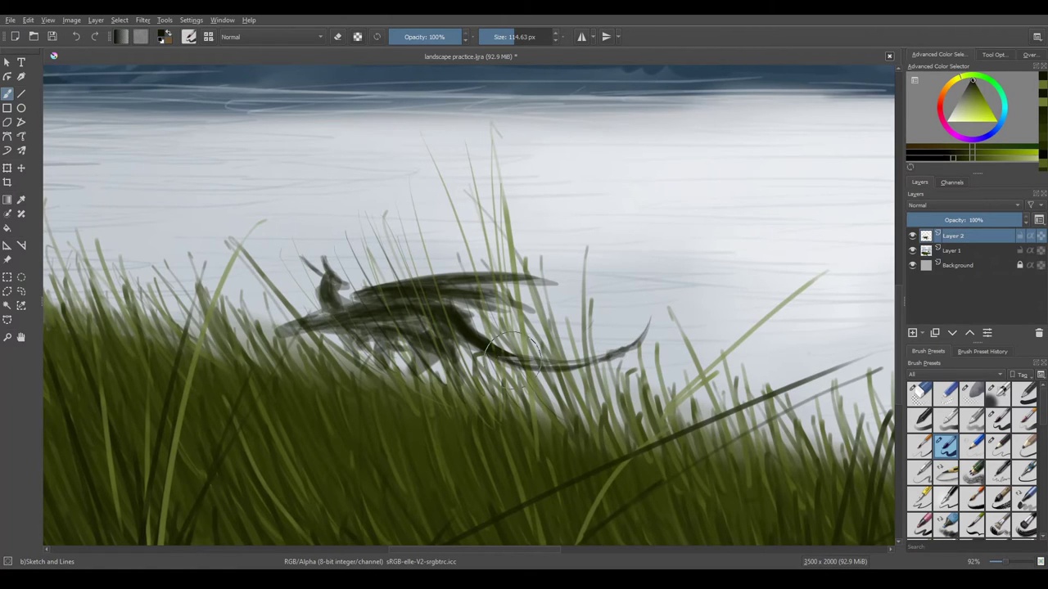
# Step: Darken the first dragon's horns, head, snout and neck, and trim their edges with the eraser
pyautogui.moveTo(292, 267); pyautogui.dragTo(457, 308)
pyautogui.press('e')
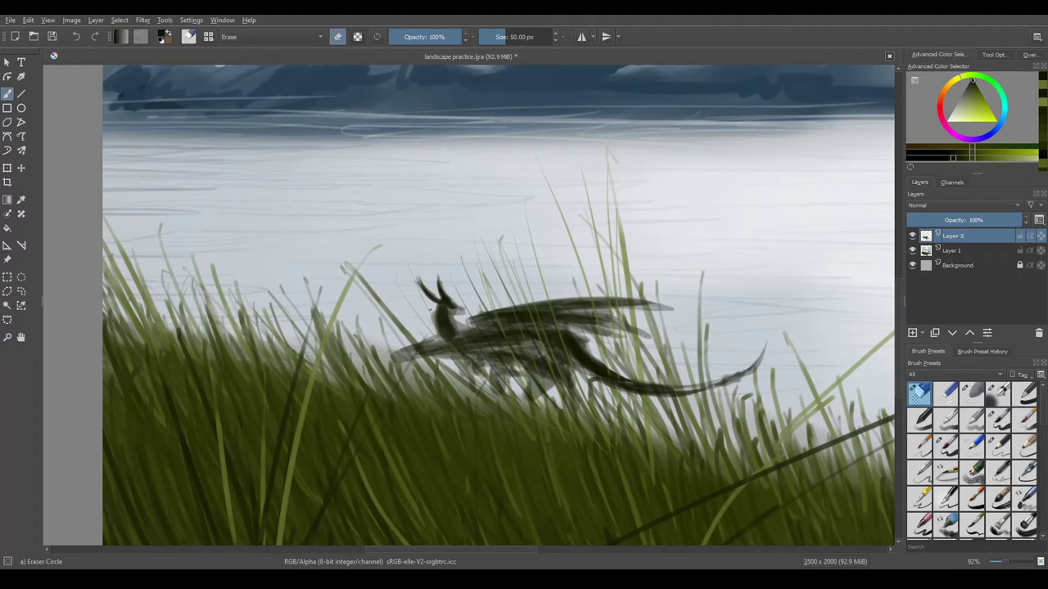
pyautogui.press('e')
pyautogui.moveTo(419, 317)
pyautogui.mouseDown()
pyautogui.moveTo(459, 297)
pyautogui.moveTo(544, 301)
pyautogui.mouseUp()
pyautogui.moveTo(460, 315)
pyautogui.mouseDown()
pyautogui.moveTo(447, 304)
pyautogui.moveTo(607, 287)
pyautogui.mouseUp()
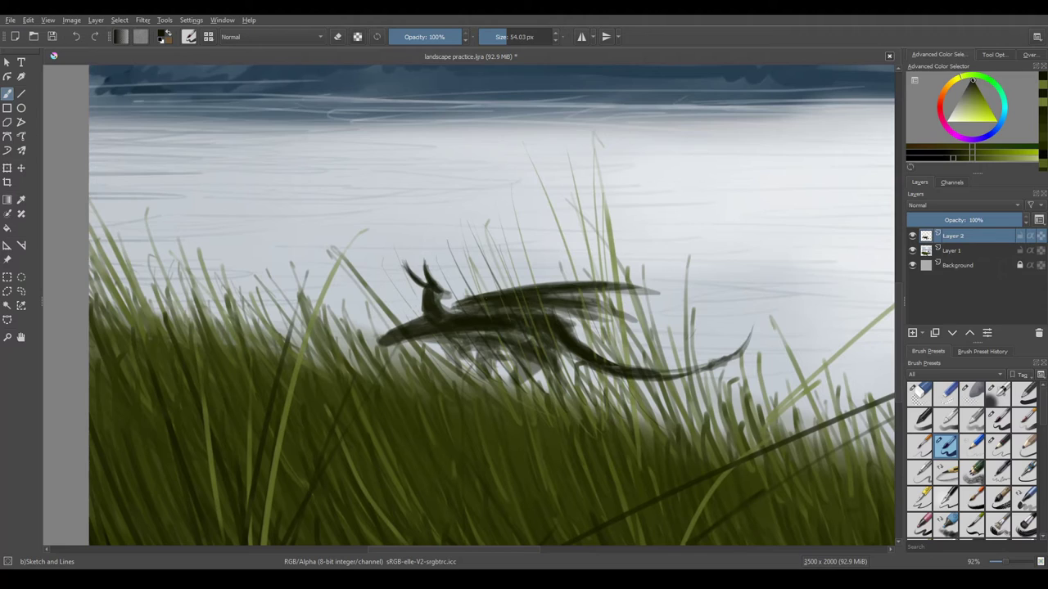
# Step: Paint over the first dragon's wings with dark strokes, giving them solid shapes and pointed tips
pyautogui.moveTo(491, 290); pyautogui.dragTo(631, 285)
pyautogui.moveTo(512, 304); pyautogui.dragTo(633, 318)
pyautogui.moveTo(601, 293)
pyautogui.mouseDown()
pyautogui.moveTo(533, 297)
pyautogui.moveTo(667, 291)
pyautogui.mouseUp()
pyautogui.moveTo(524, 291)
pyautogui.mouseDown()
pyautogui.moveTo(612, 295)
pyautogui.moveTo(636, 323)
pyautogui.mouseUp()
pyautogui.moveTo(470, 302); pyautogui.dragTo(494, 286)
pyautogui.moveTo(449, 316)
pyautogui.mouseDown()
pyautogui.moveTo(521, 310)
pyautogui.moveTo(505, 291)
pyautogui.mouseUp()
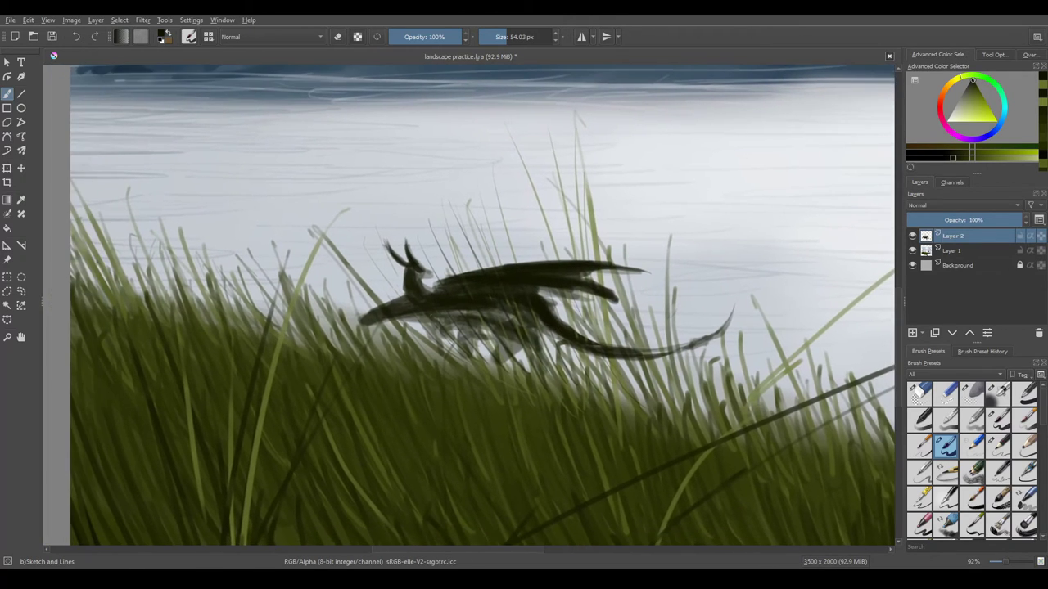
# Step: Paint the first dragon's belly and legs, and erase the gaps between the legs
pyautogui.moveTo(443, 334)
pyautogui.mouseDown()
pyautogui.moveTo(488, 318)
pyautogui.moveTo(524, 334)
pyautogui.moveTo(491, 362)
pyautogui.moveTo(549, 365)
pyautogui.moveTo(536, 317)
pyautogui.moveTo(542, 377)
pyautogui.mouseUp()
pyautogui.moveTo(491, 335)
pyautogui.mouseDown()
pyautogui.moveTo(447, 323)
pyautogui.moveTo(463, 360)
pyautogui.mouseUp()
pyautogui.moveTo(473, 324)
pyautogui.mouseDown()
pyautogui.moveTo(521, 323)
pyautogui.moveTo(450, 288)
pyautogui.mouseUp()
pyautogui.press('e')
pyautogui.moveTo(426, 348)
pyautogui.mouseDown()
pyautogui.moveTo(435, 374)
pyautogui.moveTo(443, 326)
pyautogui.mouseUp()
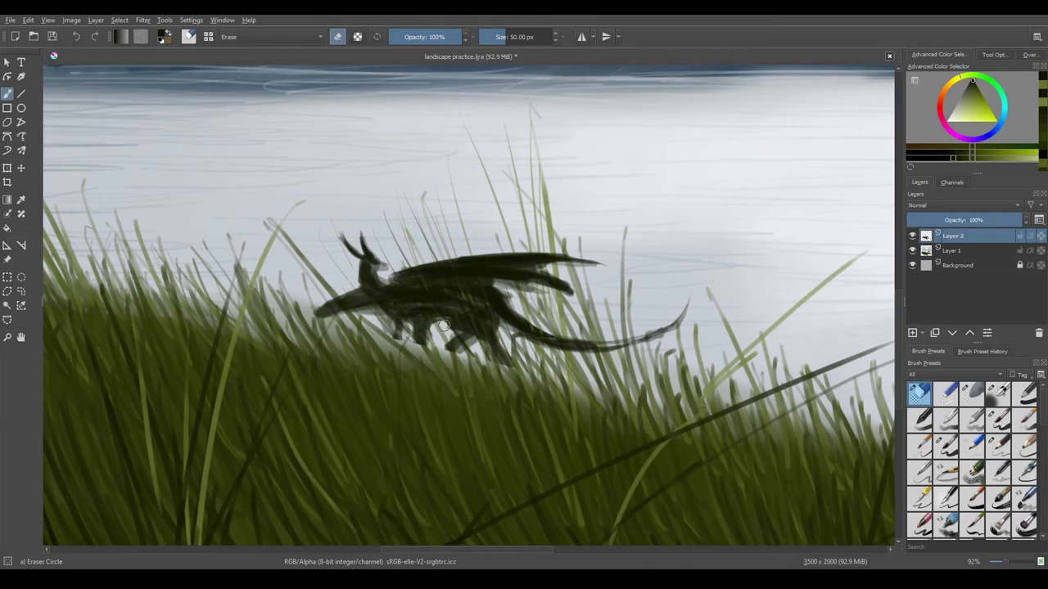
pyautogui.press('e')
# Step: Start a second dragon over the water beside the first one by painting its head, crest and thin neck
pyautogui.scroll(-5, 451, 417)
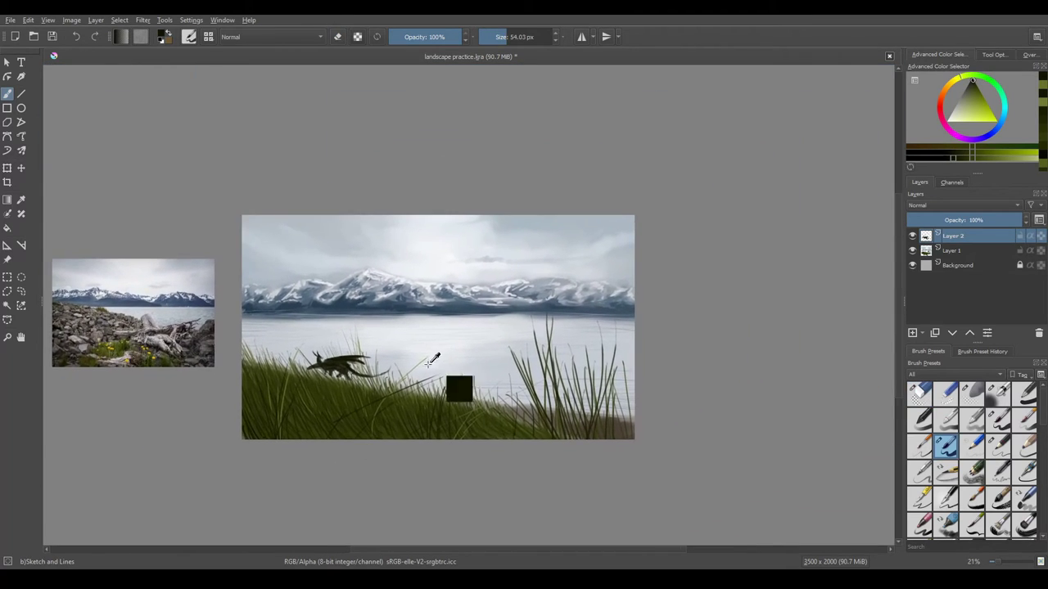
pyautogui.scroll(4, 441, 413)
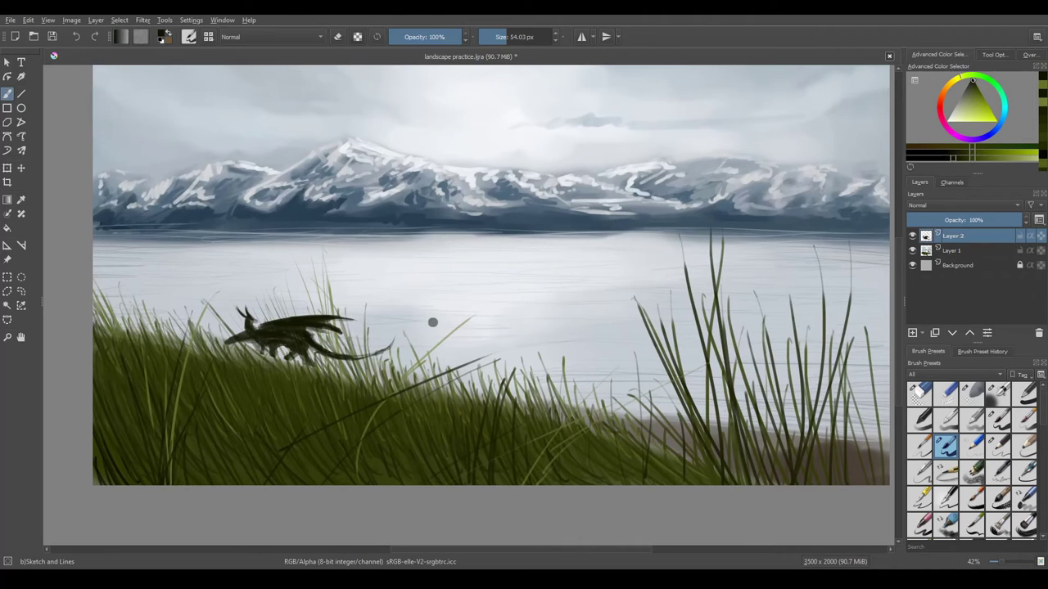
pyautogui.moveTo(432, 322); pyautogui.dragTo(443, 311)
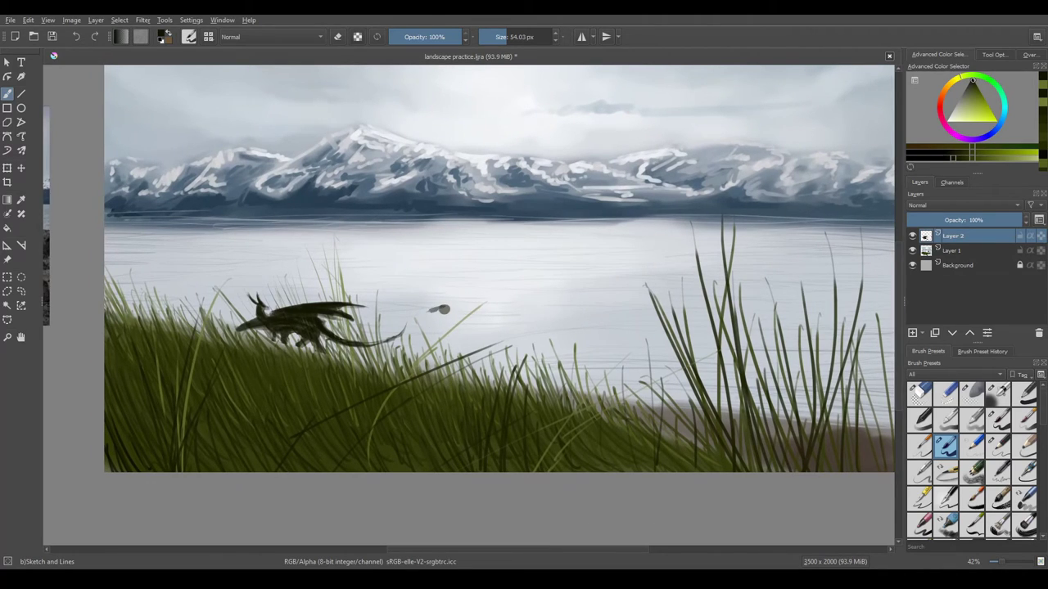
pyautogui.scroll(2, 442, 309)
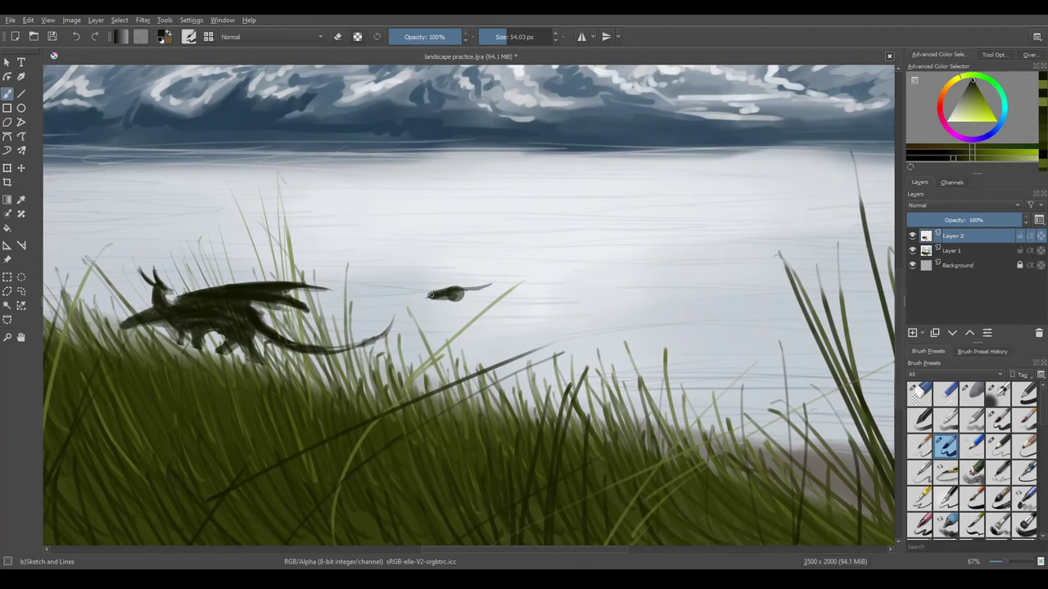
pyautogui.moveTo(458, 296)
pyautogui.mouseDown()
pyautogui.moveTo(455, 270)
pyautogui.moveTo(503, 329)
pyautogui.mouseUp()
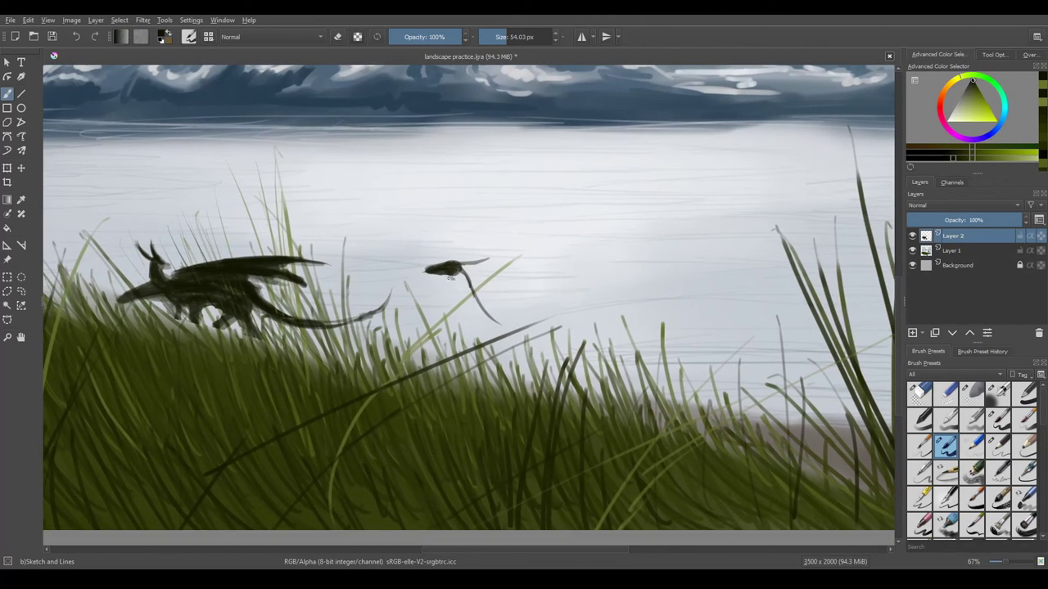
# Step: Thicken the second dragon's neck, sketch the long curved lines behind its shoulder and add its front legs
pyautogui.moveTo(452, 275)
pyautogui.mouseDown()
pyautogui.moveTo(494, 318)
pyautogui.moveTo(456, 270)
pyautogui.moveTo(498, 326)
pyautogui.moveTo(454, 256)
pyautogui.moveTo(479, 267)
pyautogui.moveTo(544, 261)
pyautogui.mouseUp()
pyautogui.moveTo(523, 262)
pyautogui.mouseDown()
pyautogui.moveTo(614, 304)
pyautogui.moveTo(580, 279)
pyautogui.mouseUp()
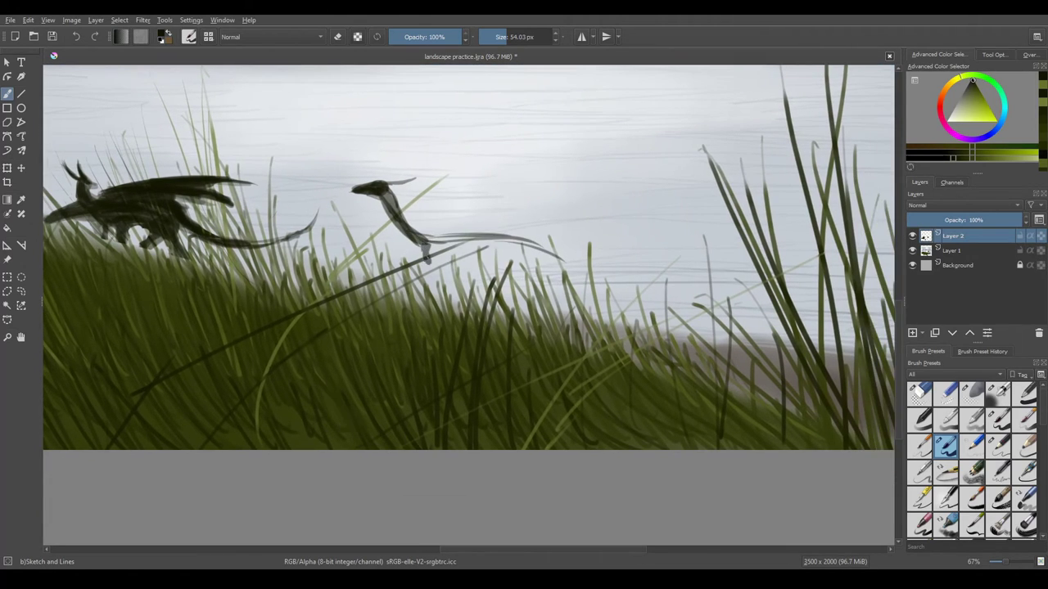
pyautogui.moveTo(431, 264)
pyautogui.mouseDown()
pyautogui.moveTo(445, 288)
pyautogui.moveTo(398, 316)
pyautogui.mouseUp()
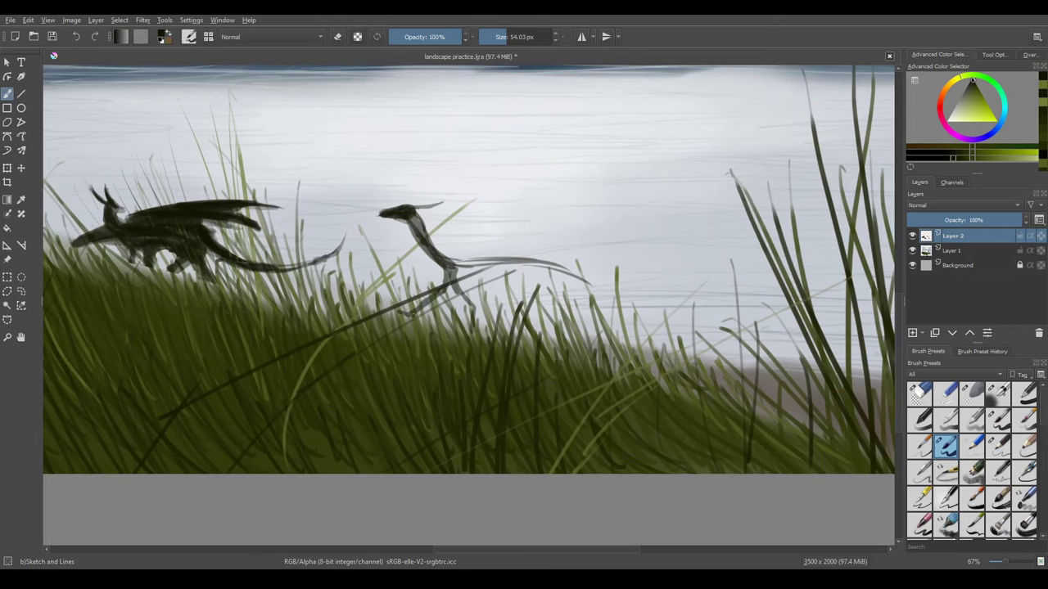
pyautogui.moveTo(459, 270)
pyautogui.mouseDown()
pyautogui.moveTo(473, 330)
pyautogui.moveTo(458, 291)
pyautogui.moveTo(472, 289)
pyautogui.mouseUp()
pyautogui.moveTo(459, 278); pyautogui.dragTo(469, 296)
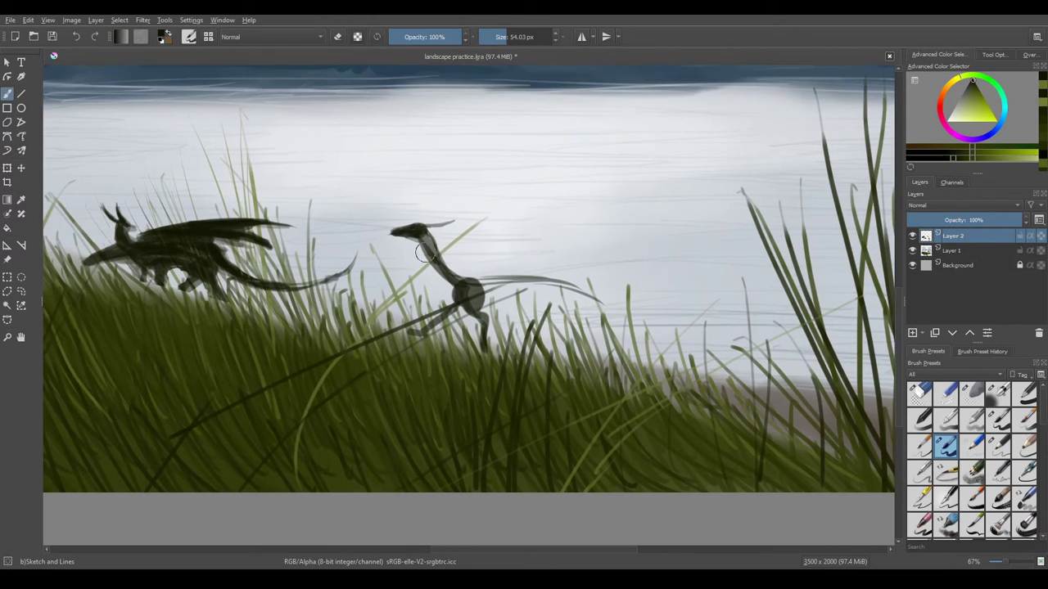
# Step: Build up the second dragon's chest, back, belly and hind legs, and paint its long tail towards the tall grass
pyautogui.moveTo(431, 257); pyautogui.dragTo(473, 308)
pyautogui.moveTo(457, 273); pyautogui.dragTo(469, 306)
pyautogui.moveTo(437, 252); pyautogui.dragTo(473, 280)
pyautogui.moveTo(463, 241)
pyautogui.mouseDown()
pyautogui.moveTo(447, 267)
pyautogui.moveTo(426, 217)
pyautogui.mouseUp()
pyautogui.moveTo(460, 263)
pyautogui.mouseDown()
pyautogui.moveTo(525, 248)
pyautogui.moveTo(515, 237)
pyautogui.moveTo(534, 239)
pyautogui.moveTo(519, 256)
pyautogui.moveTo(532, 259)
pyautogui.mouseUp()
pyautogui.moveTo(524, 256); pyautogui.dragTo(466, 228)
pyautogui.moveTo(463, 229); pyautogui.dragTo(528, 305)
pyautogui.moveTo(499, 272)
pyautogui.mouseDown()
pyautogui.moveTo(477, 223)
pyautogui.moveTo(469, 233)
pyautogui.moveTo(461, 222)
pyautogui.moveTo(473, 250)
pyautogui.moveTo(456, 268)
pyautogui.mouseUp()
pyautogui.moveTo(463, 260)
pyautogui.mouseDown()
pyautogui.moveTo(543, 303)
pyautogui.moveTo(488, 258)
pyautogui.moveTo(563, 288)
pyautogui.moveTo(631, 285)
pyautogui.mouseUp()
pyautogui.moveTo(405, 245)
pyautogui.mouseDown()
pyautogui.moveTo(450, 240)
pyautogui.moveTo(439, 235)
pyautogui.moveTo(467, 252)
pyautogui.mouseUp()
pyautogui.moveTo(421, 225); pyautogui.dragTo(515, 273)
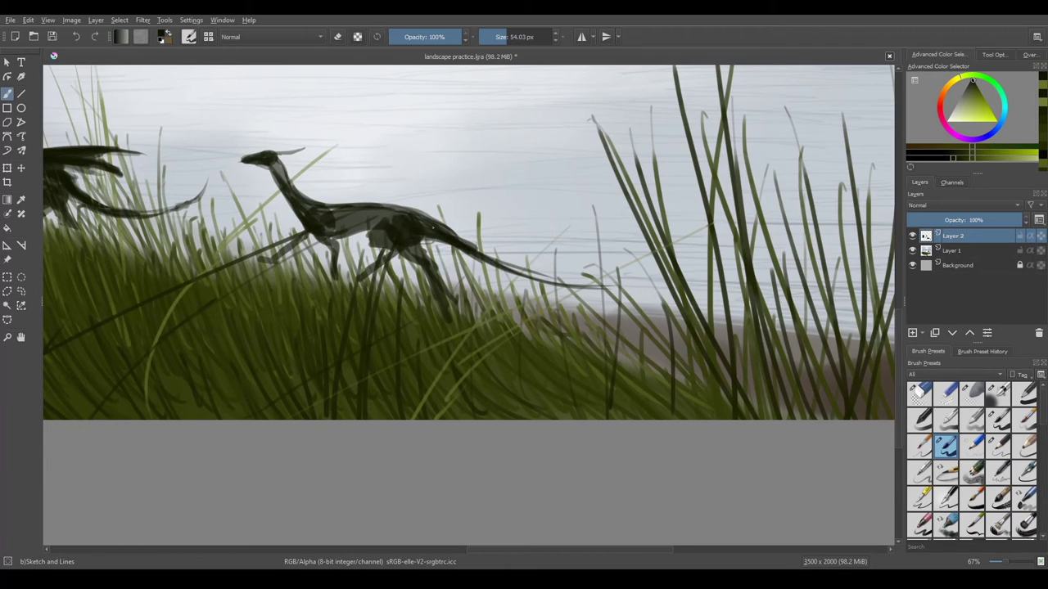
pyautogui.moveTo(458, 258)
pyautogui.mouseDown()
pyautogui.moveTo(494, 274)
pyautogui.moveTo(551, 269)
pyautogui.mouseUp()
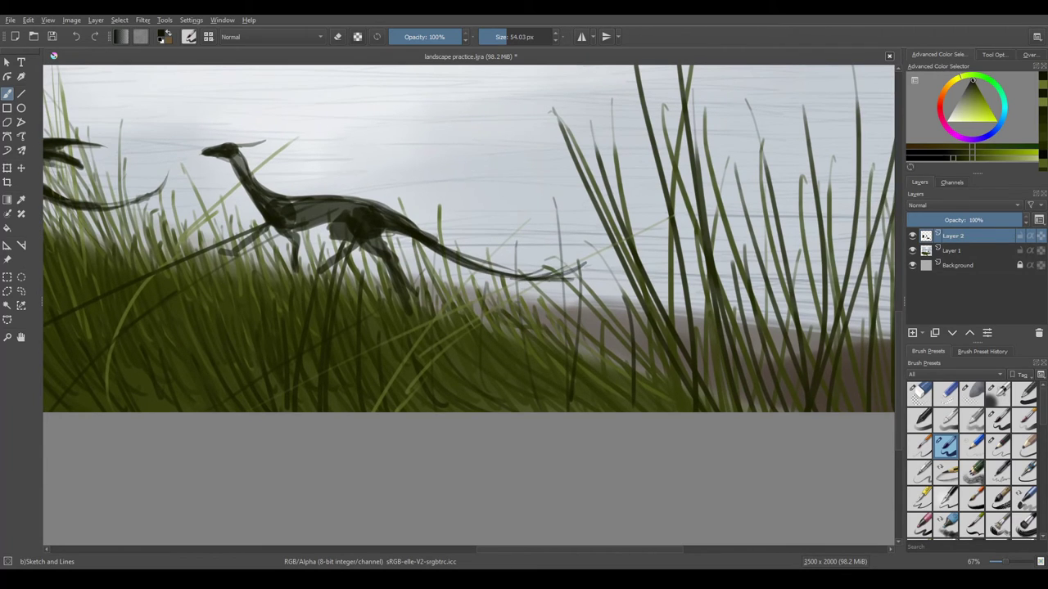
# Step: Paint the second dragon's folded wings with pointed tips and fill them in dark, together with the body
pyautogui.scroll(-5, 454, 331)
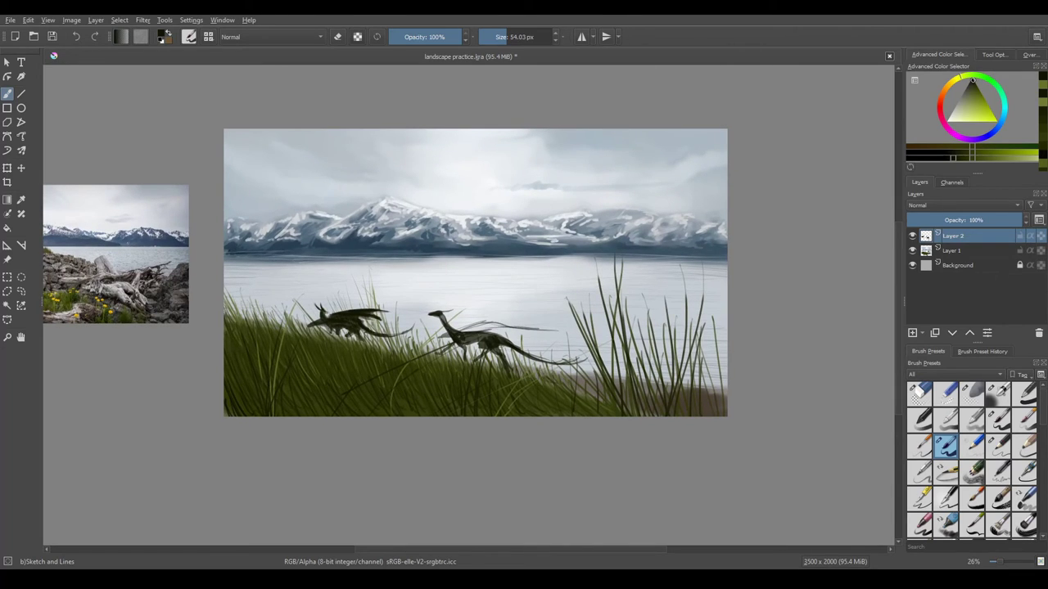
pyautogui.moveTo(494, 369); pyautogui.dragTo(482, 346)
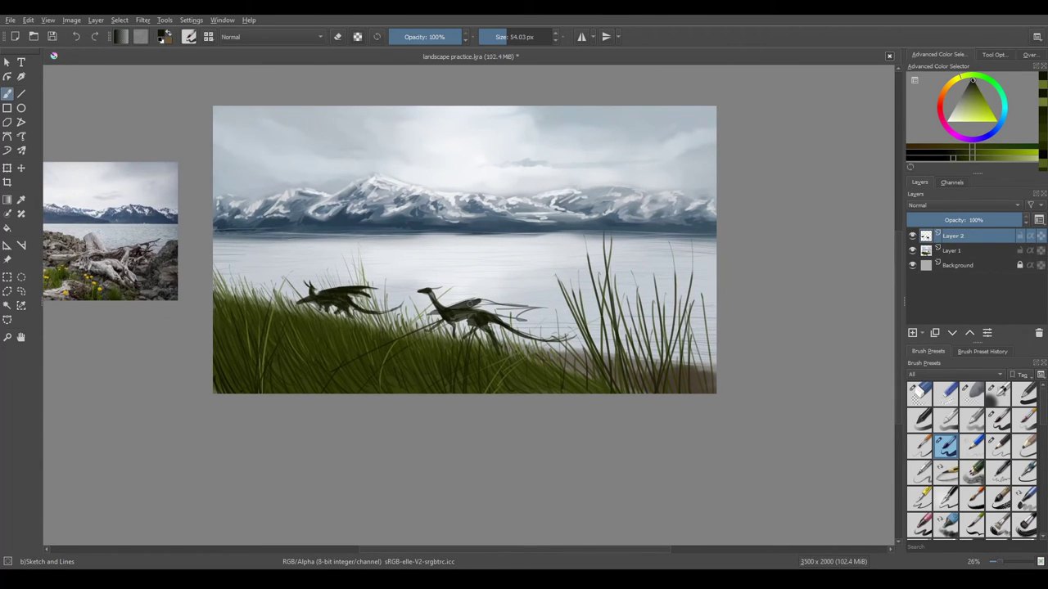
pyautogui.scroll(3, 475, 336)
pyautogui.moveTo(491, 278)
pyautogui.mouseDown()
pyautogui.moveTo(527, 280)
pyautogui.moveTo(482, 276)
pyautogui.moveTo(472, 289)
pyautogui.moveTo(551, 296)
pyautogui.moveTo(489, 270)
pyautogui.moveTo(539, 275)
pyautogui.moveTo(479, 279)
pyautogui.moveTo(555, 276)
pyautogui.mouseUp()
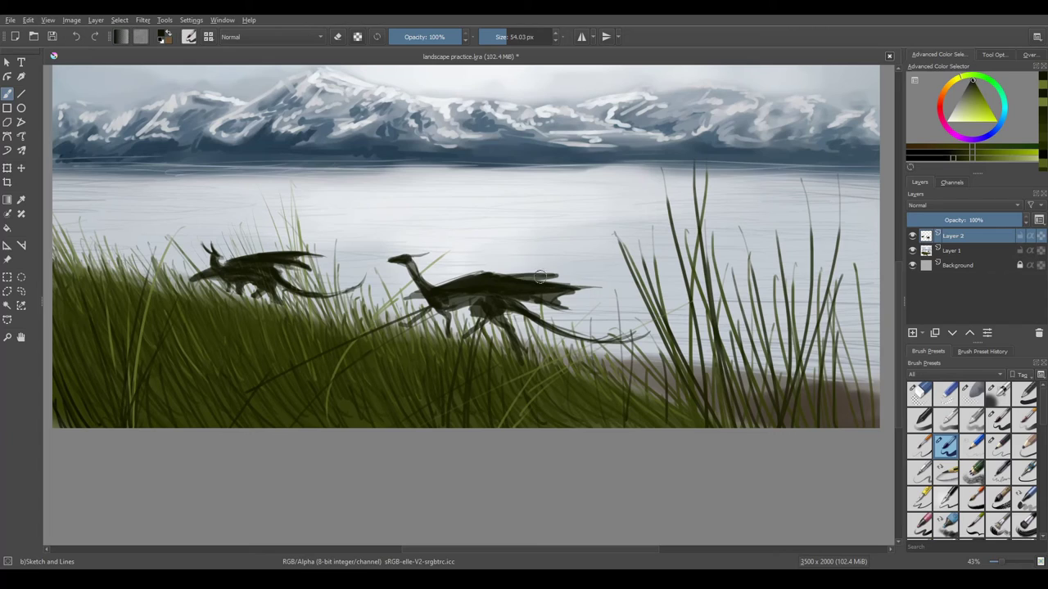
pyautogui.moveTo(413, 270)
pyautogui.mouseDown()
pyautogui.moveTo(433, 270)
pyautogui.moveTo(494, 334)
pyautogui.moveTo(465, 342)
pyautogui.moveTo(485, 378)
pyautogui.mouseUp()
pyautogui.moveTo(468, 342)
pyautogui.mouseDown()
pyautogui.moveTo(442, 366)
pyautogui.moveTo(456, 328)
pyautogui.moveTo(516, 352)
pyautogui.mouseUp()
# Step: Refine the second dragon's legs and lower silhouette, alternating between the eraser and the sketch brush
pyautogui.scroll(5, 562, 310)
pyautogui.press('e')
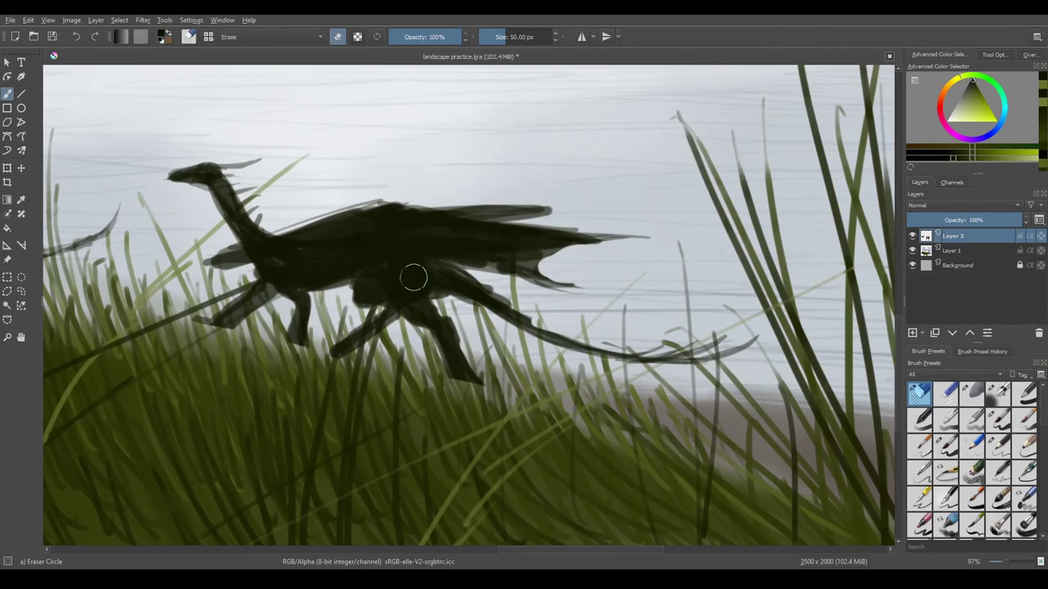
pyautogui.press('/')
pyautogui.scroll(-8, 402, 369)
pyautogui.moveTo(423, 402); pyautogui.dragTo(440, 438)
pyautogui.press('/')
pyautogui.press('/')
pyautogui.scroll(6, 441, 438)
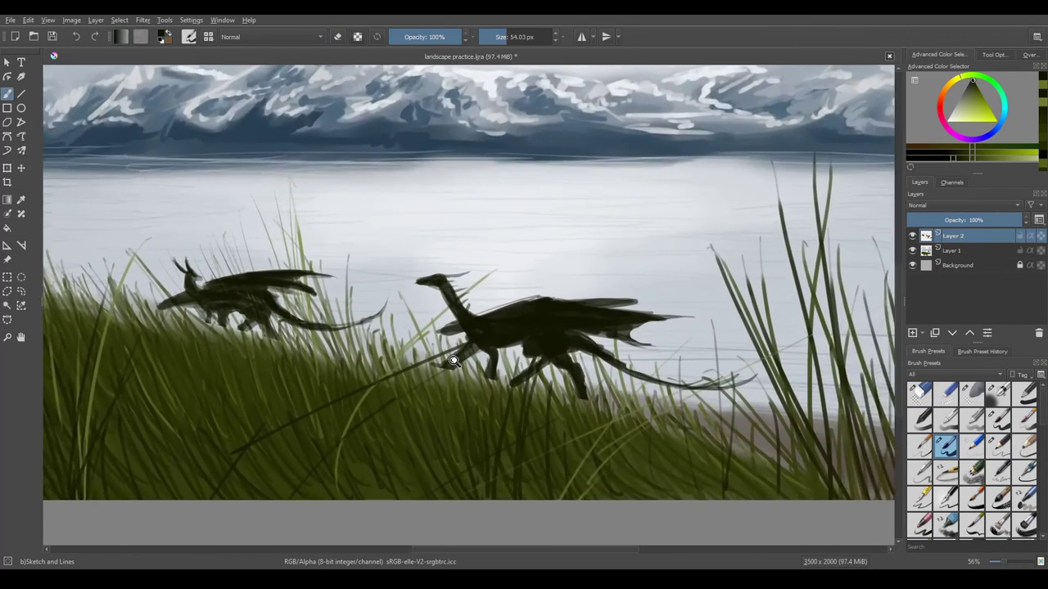
# Step: On Layer 1, sample dark grass greens and paint thin blades around the second dragon's legs with a 16.07 px brush
pyautogui.press('pagedown')
pyautogui.press('[')
pyautogui.press('[')
pyautogui.press('[')
pyautogui.press('[')
pyautogui.press('[')
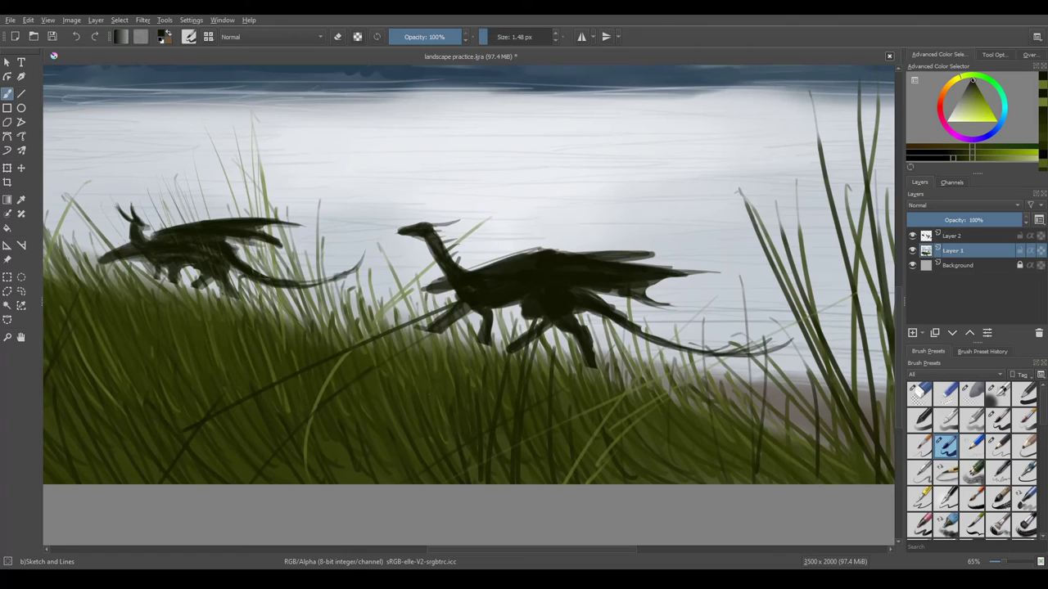
pyautogui.keyDown('ctrl'); pyautogui.click(416, 375); pyautogui.keyUp('ctrl')
pyautogui.keyDown('ctrl'); pyautogui.click(481, 433); pyautogui.keyUp('ctrl')
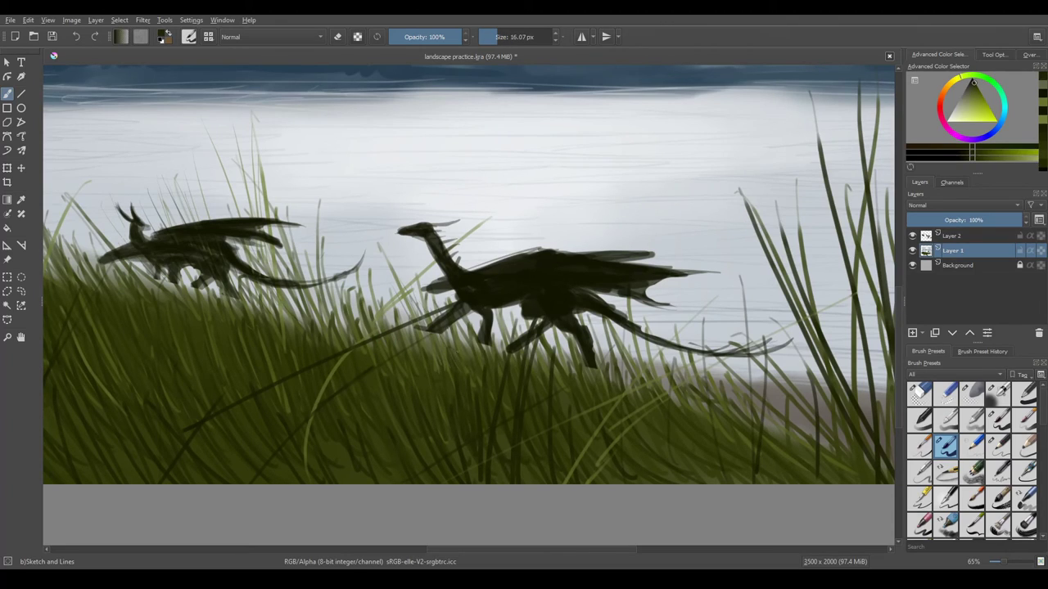
pyautogui.moveTo(459, 389); pyautogui.dragTo(465, 318)
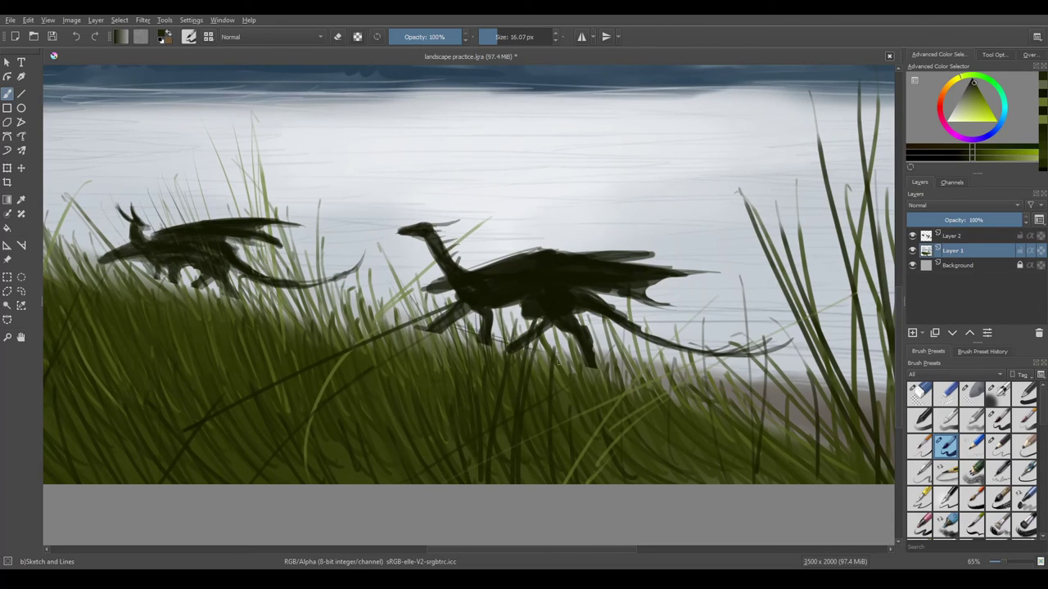
# Step: Return to Layer 2 with a 46.02 px brush and adjust the dark green paint colour, sampling from the grass
pyautogui.scroll(-5, 555, 360)
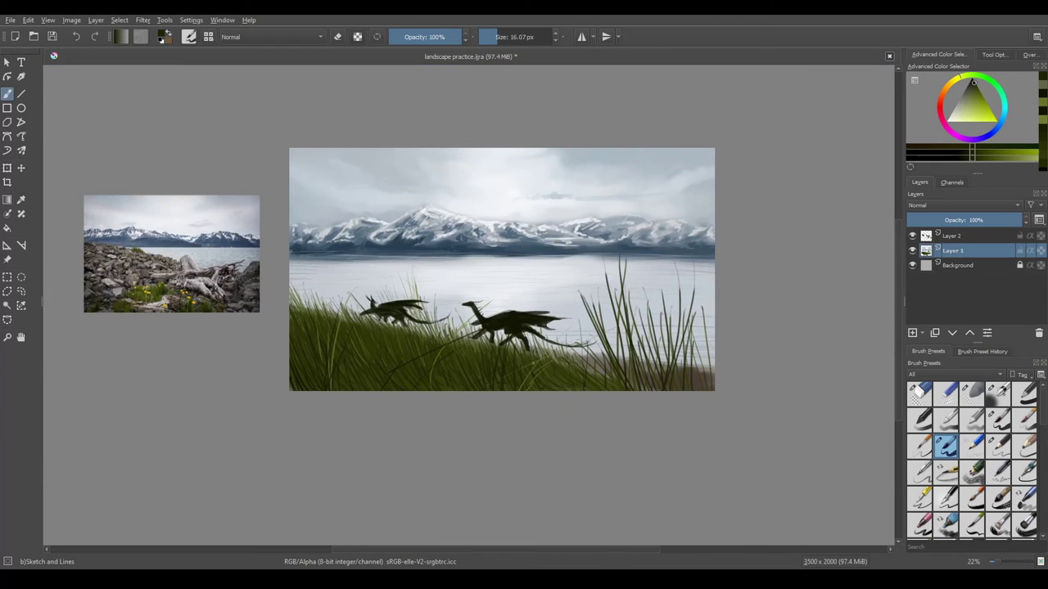
pyautogui.press('l')
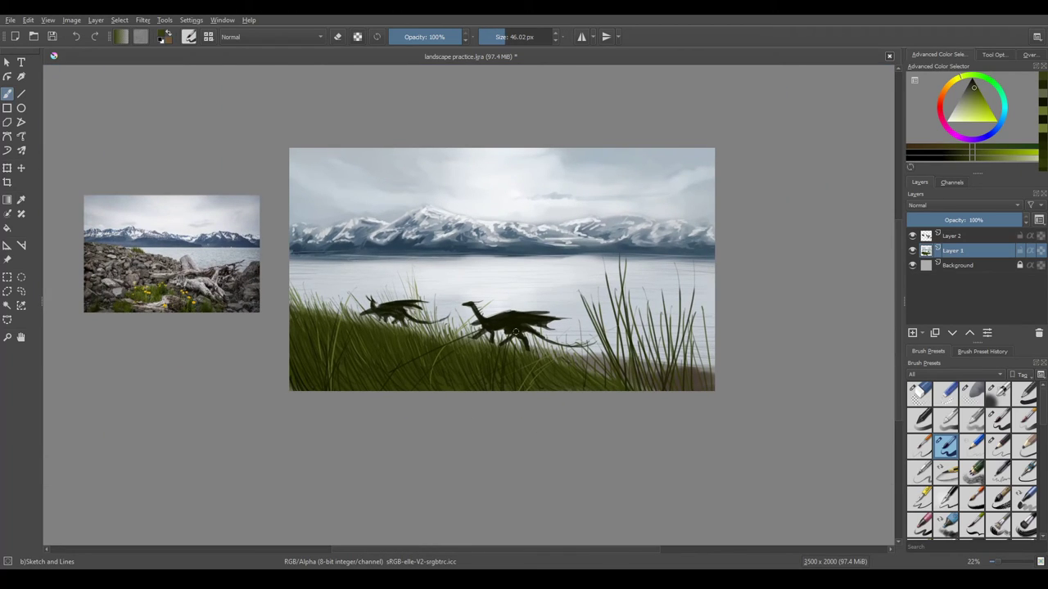
pyautogui.click(977, 238)
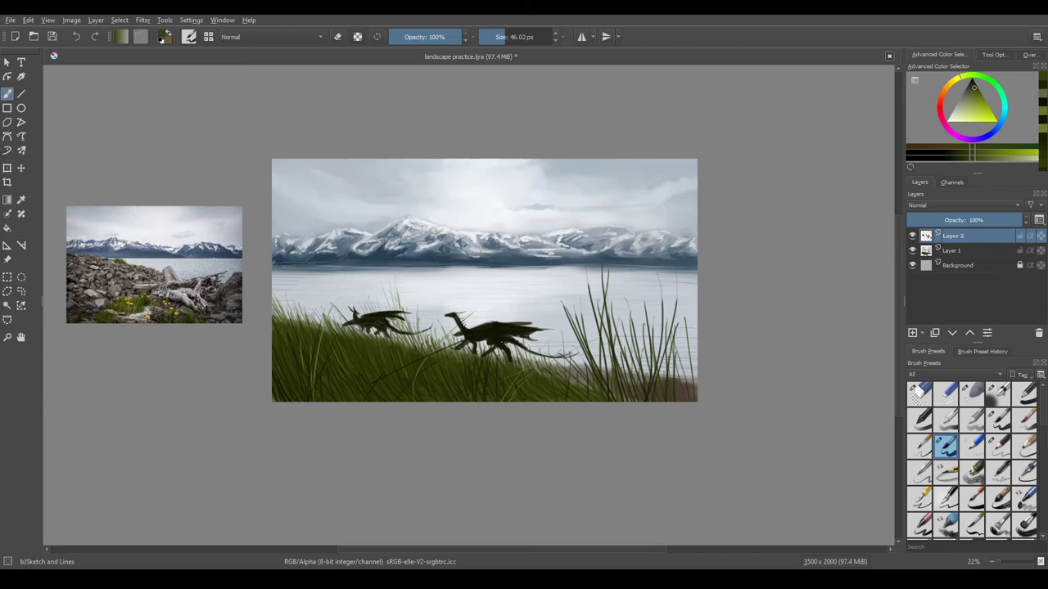
pyautogui.press('k')
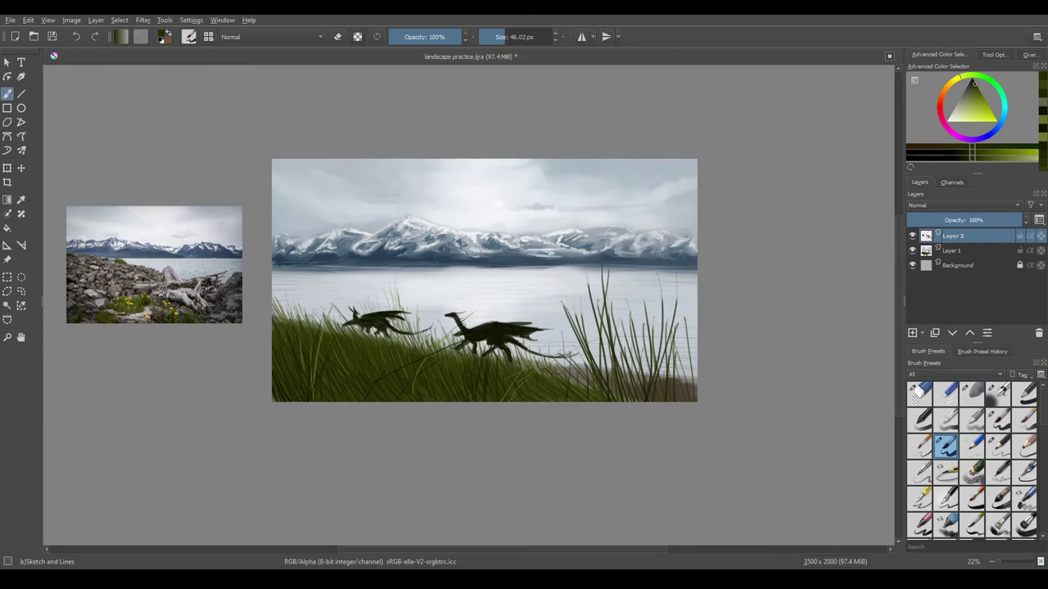
pyautogui.keyDown('ctrl'); pyautogui.click(478, 360); pyautogui.keyUp('ctrl')
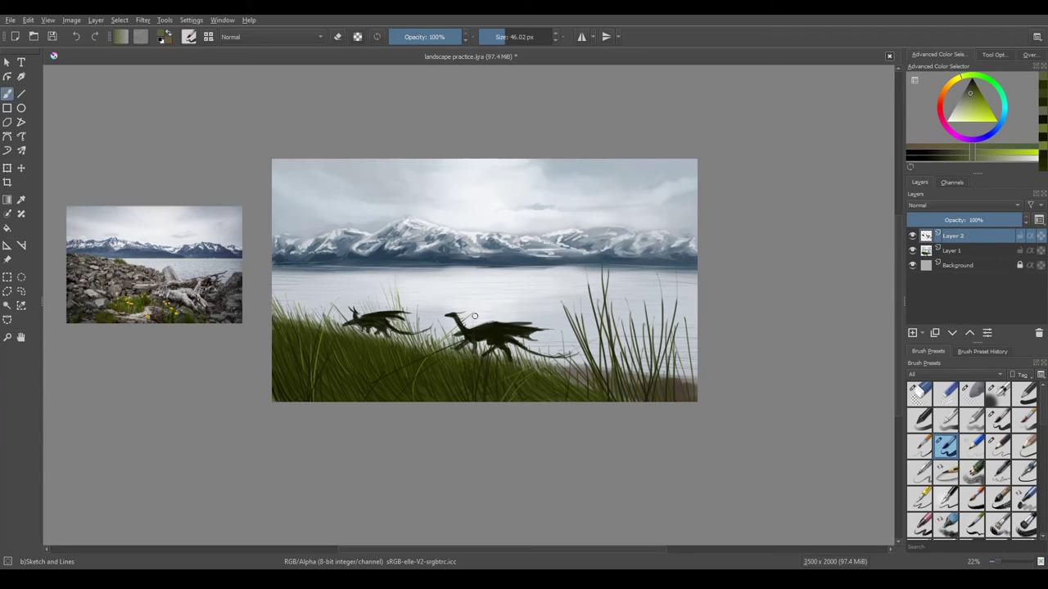
pyautogui.press('k')
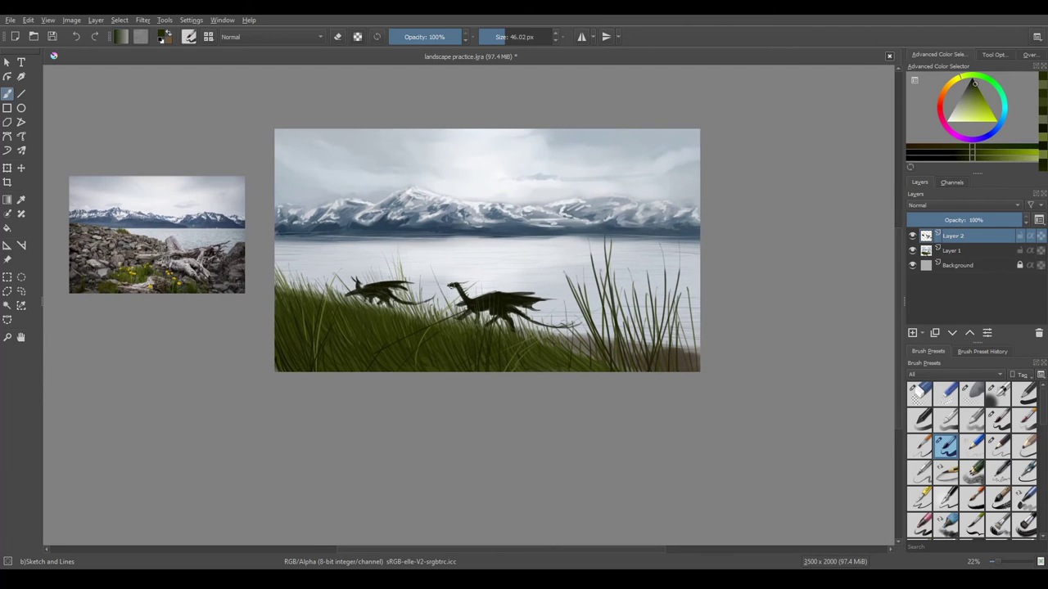
pyautogui.press('l')
# Step: Paint a small dark flying dragon with outspread wings and a curled tail in the sky beside the highest peak
pyautogui.press('-')
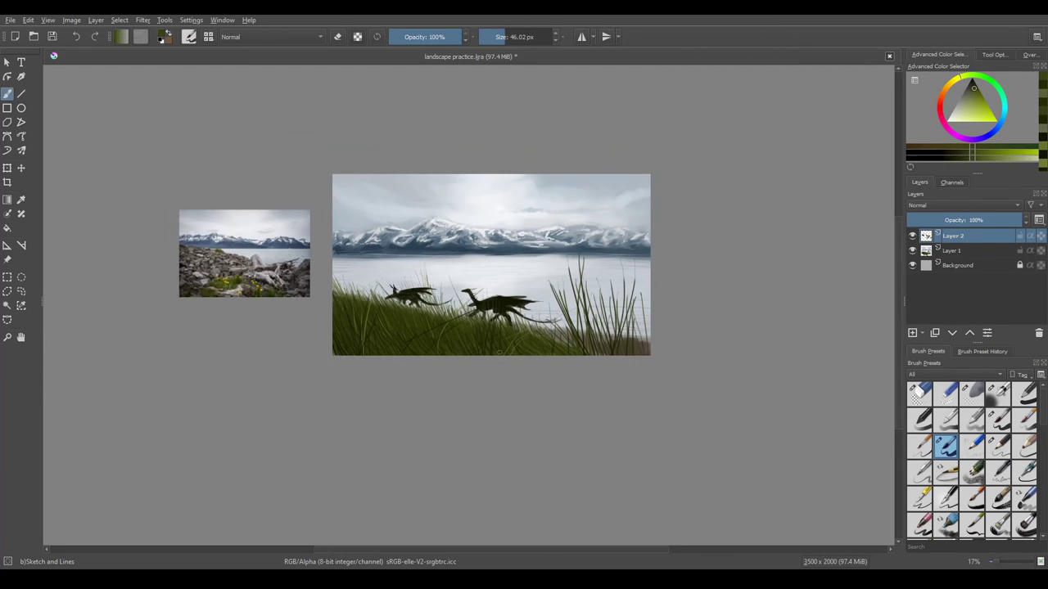
pyautogui.moveTo(763, 229); pyautogui.dragTo(779, 326)
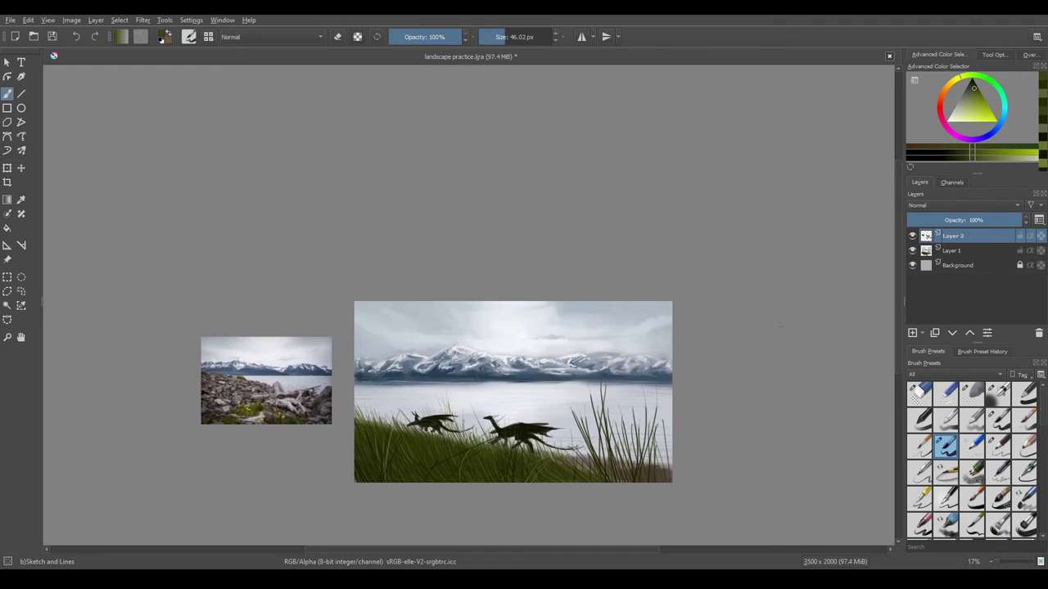
pyautogui.moveTo(556, 282)
pyautogui.mouseDown()
pyautogui.moveTo(566, 271)
pyautogui.moveTo(524, 257)
pyautogui.moveTo(550, 287)
pyautogui.moveTo(467, 320)
pyautogui.mouseUp()
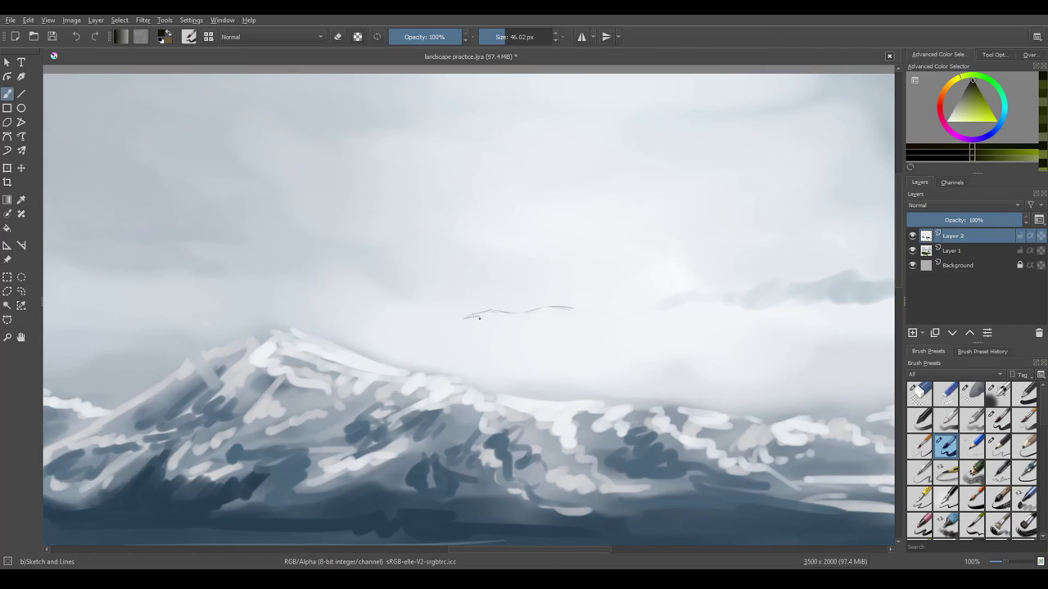
pyautogui.moveTo(480, 317); pyautogui.dragTo(507, 316)
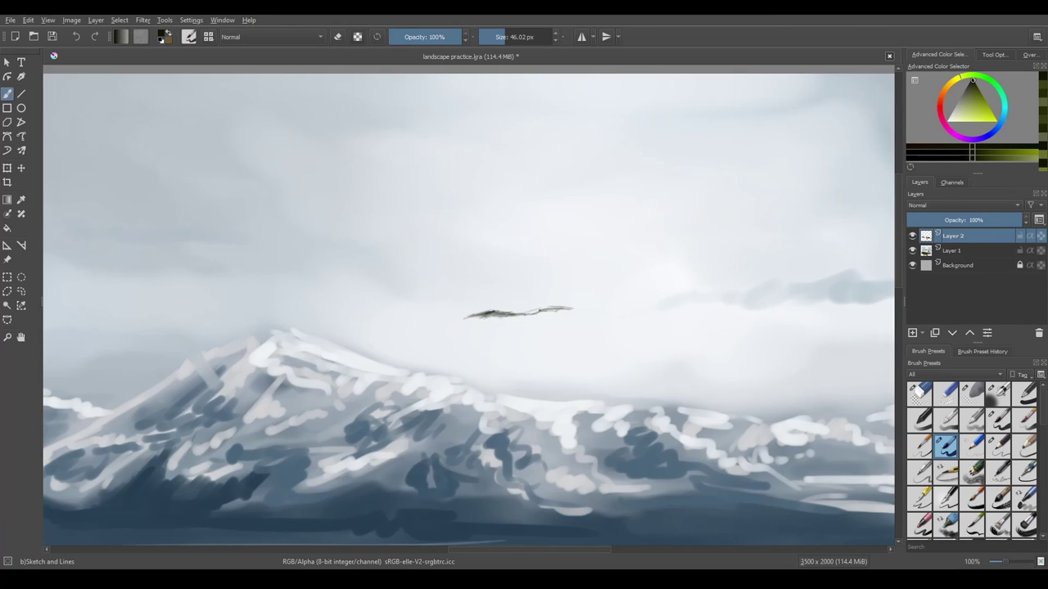
pyautogui.moveTo(548, 310)
pyautogui.mouseDown()
pyautogui.moveTo(524, 314)
pyautogui.moveTo(529, 304)
pyautogui.mouseUp()
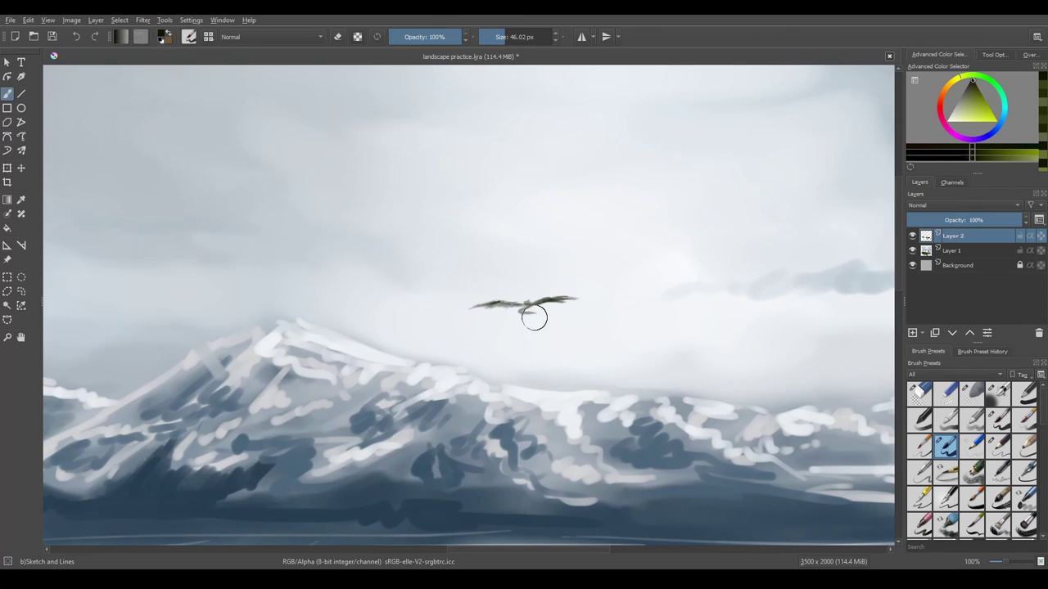
pyautogui.scroll(-5, 499, 311)
pyautogui.scroll(8, 499, 270)
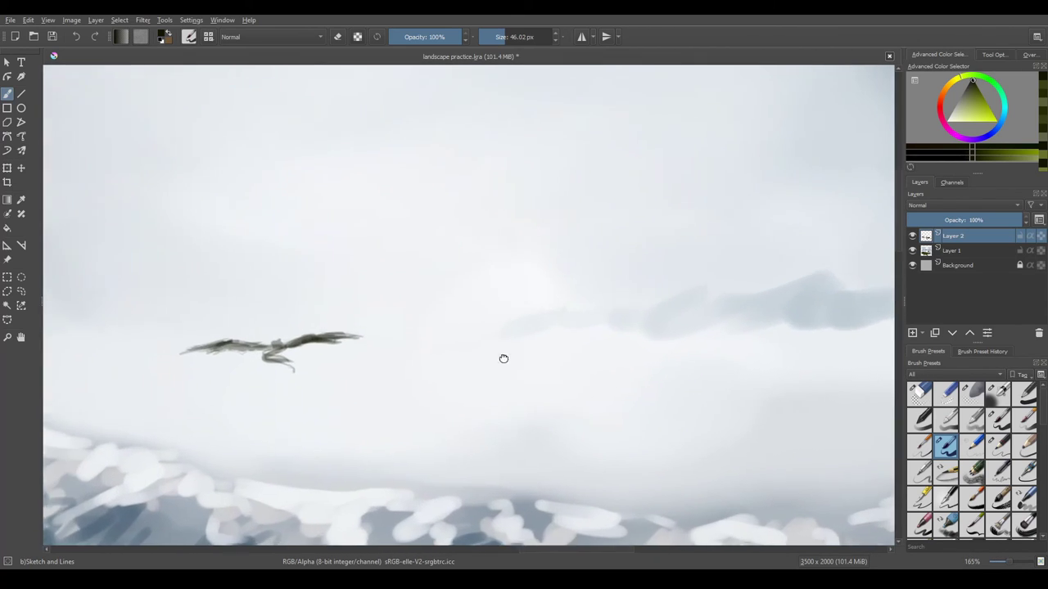
# Step: Paint a second small flying dragon silhouette in the sky, just to the right of the first flying one
pyautogui.scroll(2, 503, 358)
pyautogui.moveTo(510, 300)
pyautogui.mouseDown()
pyautogui.moveTo(539, 302)
pyautogui.moveTo(507, 335)
pyautogui.moveTo(519, 352)
pyautogui.moveTo(510, 335)
pyautogui.moveTo(527, 332)
pyautogui.moveTo(584, 262)
pyautogui.moveTo(551, 285)
pyautogui.mouseUp()
pyautogui.moveTo(585, 317)
pyautogui.mouseDown()
pyautogui.moveTo(550, 300)
pyautogui.moveTo(516, 460)
pyautogui.moveTo(518, 363)
pyautogui.mouseUp()
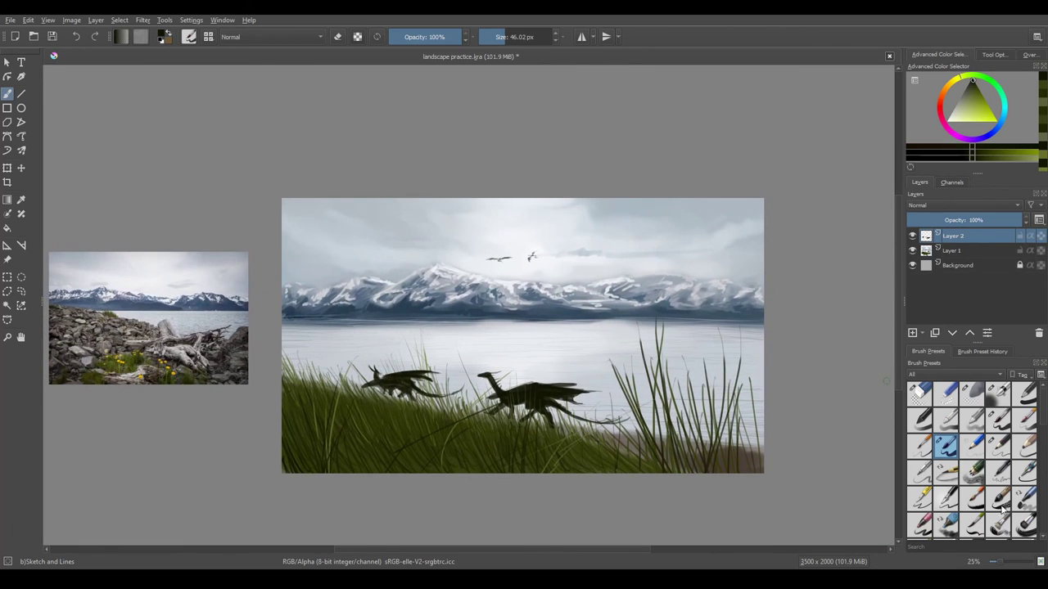
# Step: Handwrite the studio signature, beginning with "Studio", in the painting's lower-left grass using the Ink-3 Gpen brush at 5 px
pyautogui.click(921, 497)
pyautogui.moveTo(295, 462)
pyautogui.mouseDown()
pyautogui.moveTo(546, 429)
pyautogui.moveTo(540, 390)
pyautogui.mouseUp()
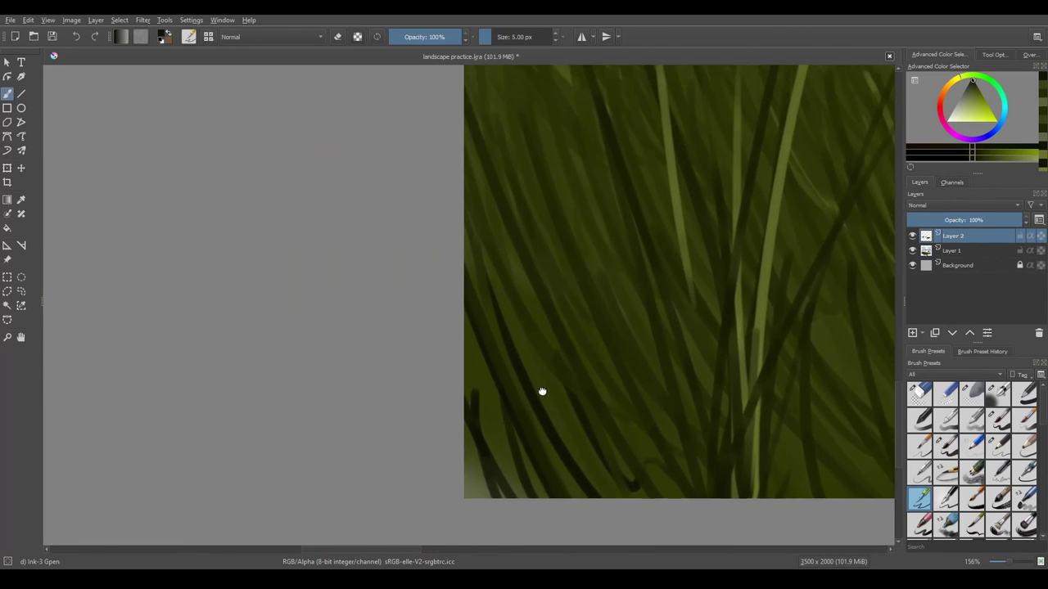
pyautogui.moveTo(468, 418); pyautogui.dragTo(474, 456)
pyautogui.moveTo(463, 376)
pyautogui.mouseDown()
pyautogui.moveTo(504, 413)
pyautogui.moveTo(558, 385)
pyautogui.moveTo(604, 434)
pyautogui.mouseUp()
pyautogui.moveTo(605, 430); pyautogui.dragTo(546, 377)
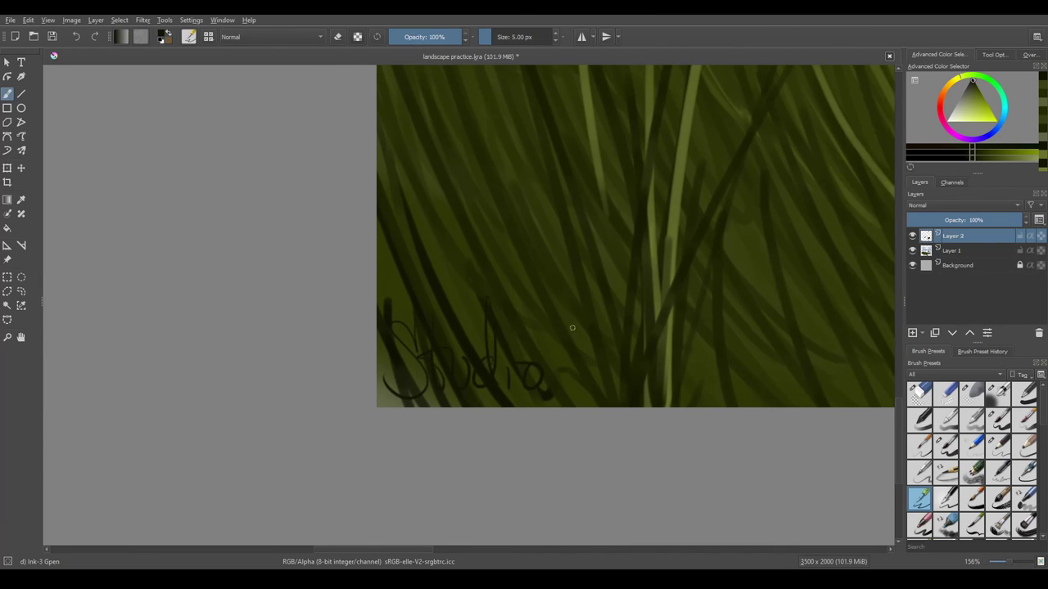
pyautogui.moveTo(577, 315); pyautogui.dragTo(536, 376)
pyautogui.moveTo(593, 361)
pyautogui.mouseDown()
pyautogui.moveTo(646, 379)
pyautogui.moveTo(725, 352)
pyautogui.mouseUp()
pyautogui.moveTo(687, 393); pyautogui.dragTo(745, 344)
# Step: Add a handwritten signature on the brown shore in the painting's lower-right corner and save the document
pyautogui.scroll(-5, 713, 369)
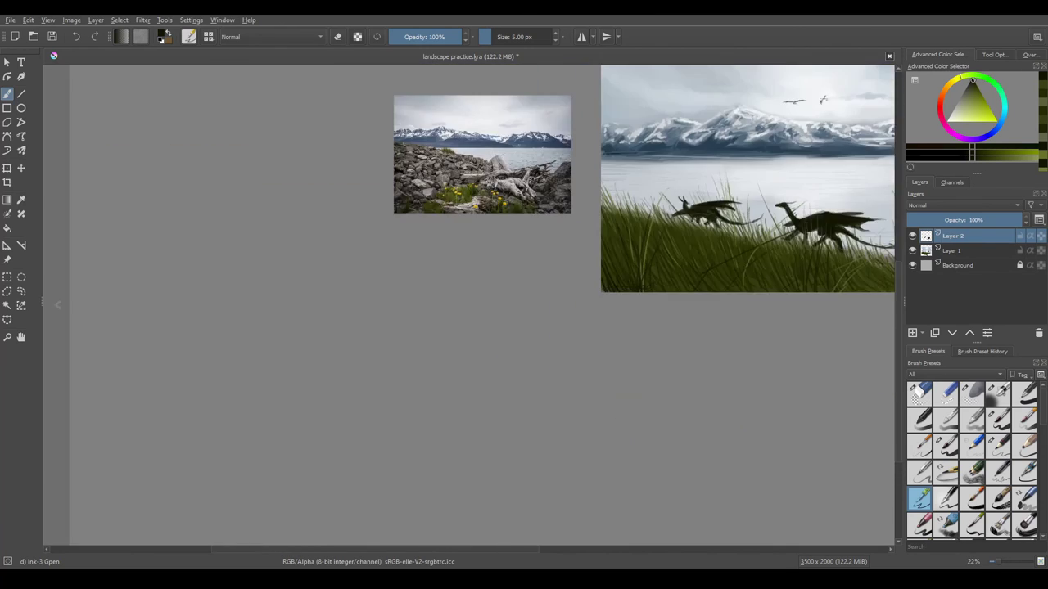
pyautogui.scroll(8, 519, 390)
pyautogui.moveTo(479, 336)
pyautogui.mouseDown()
pyautogui.moveTo(524, 426)
pyautogui.moveTo(515, 405)
pyautogui.mouseUp()
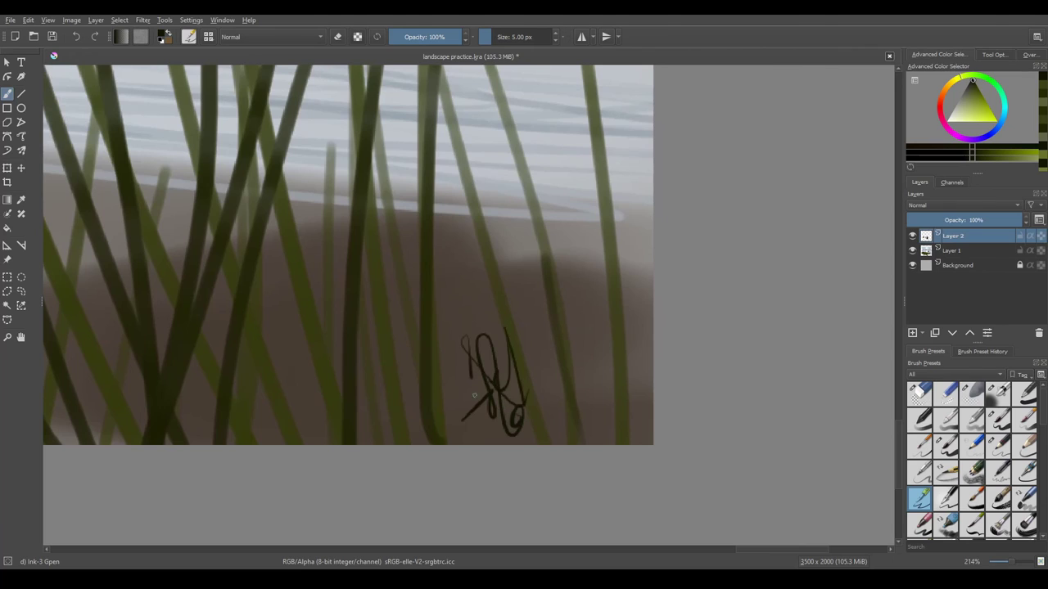
pyautogui.scroll(-8, 491, 369)
pyautogui.hotkey('ctrl', 's')
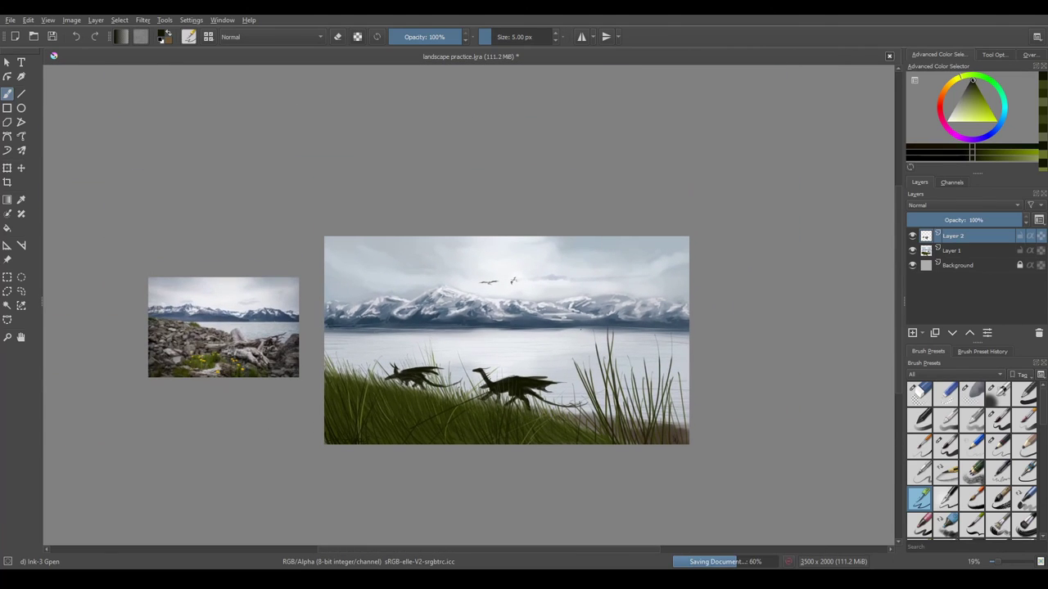